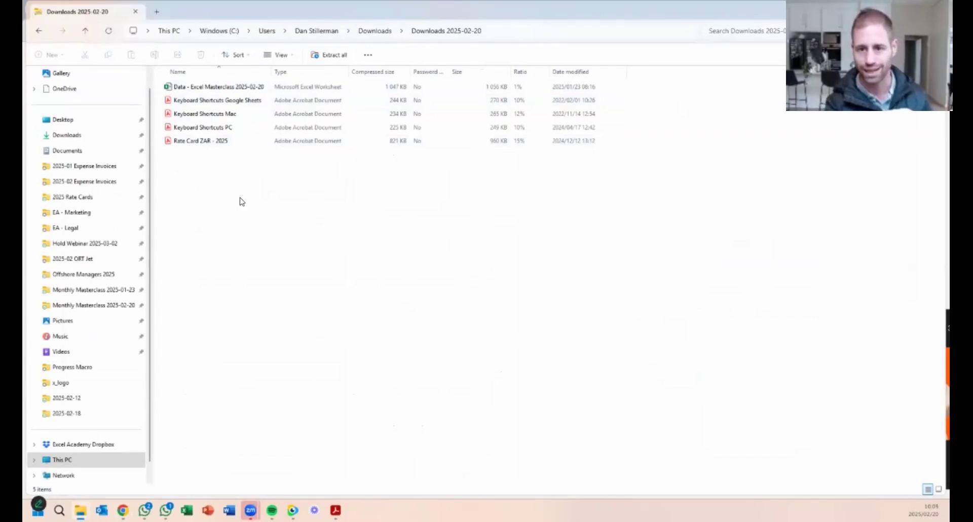
Step: Try the extra large, large, medium, small icon and list layouts for the folder, and return it to the details layout
key(ctrl+shift+1)
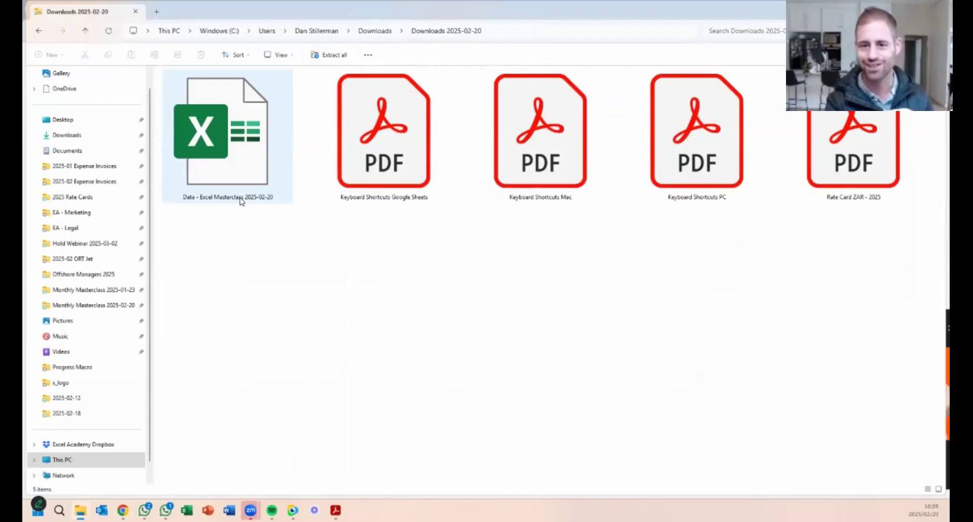
key(ctrl+shift+2)
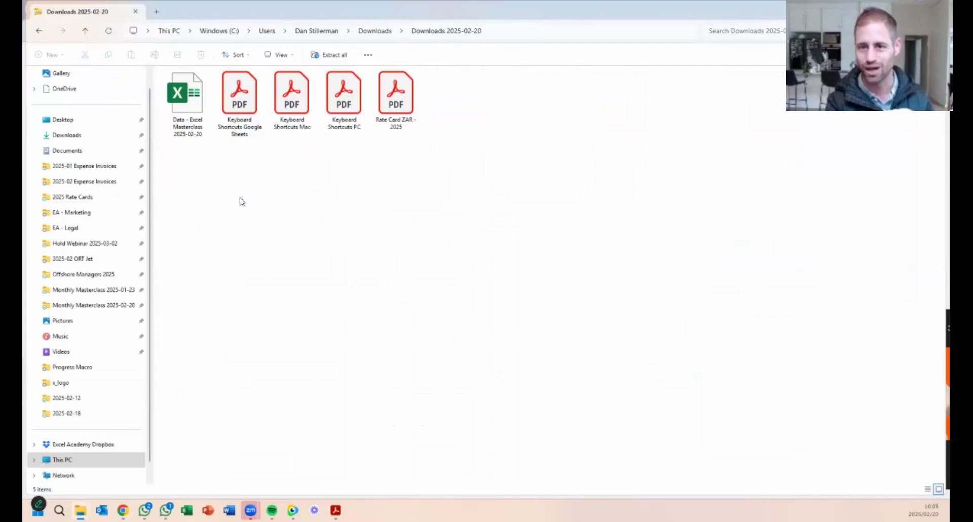
key(ctrl+shift+3)
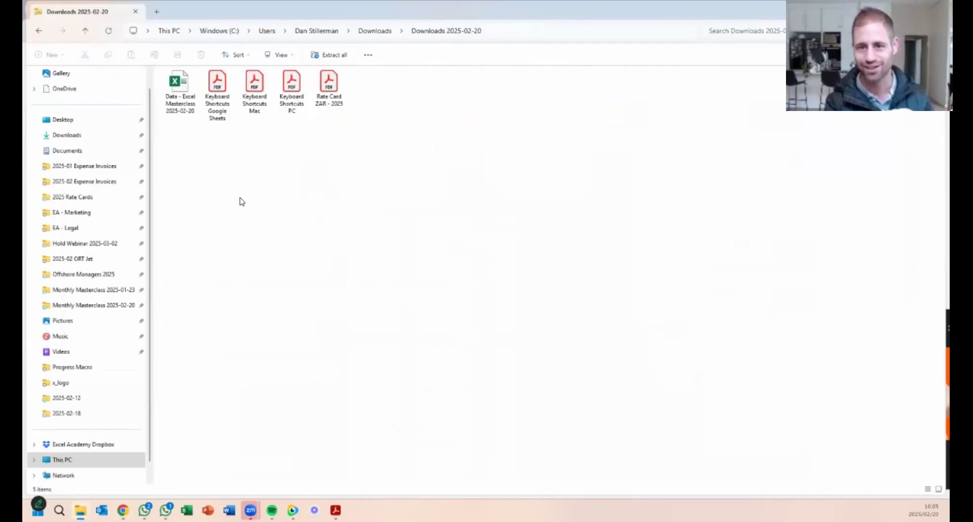
key(ctrl+shift+5)
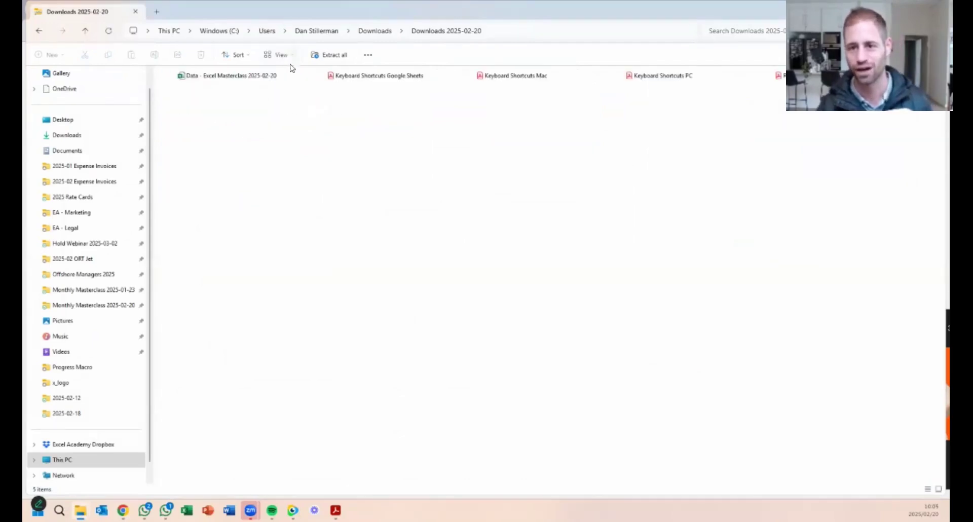
click(282, 55)
click(196, 124)
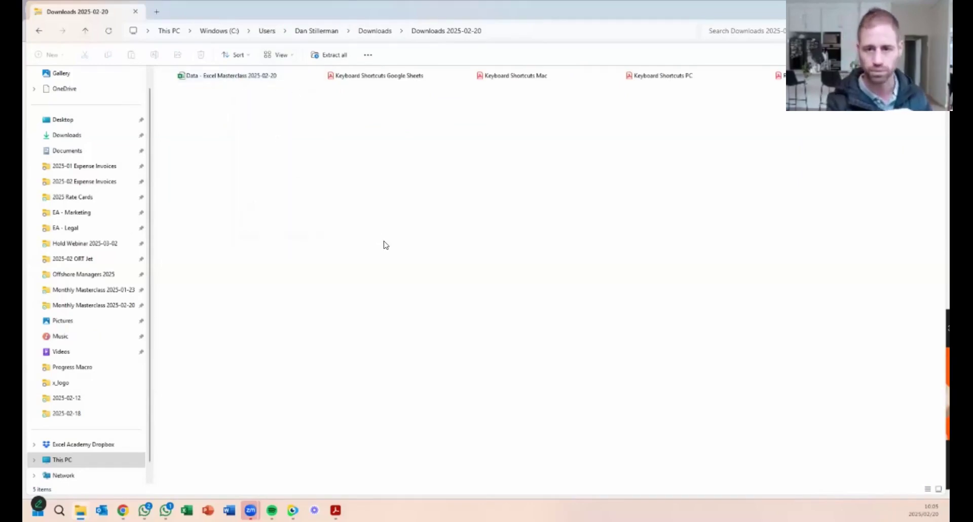
key(ctrl+shift+5)
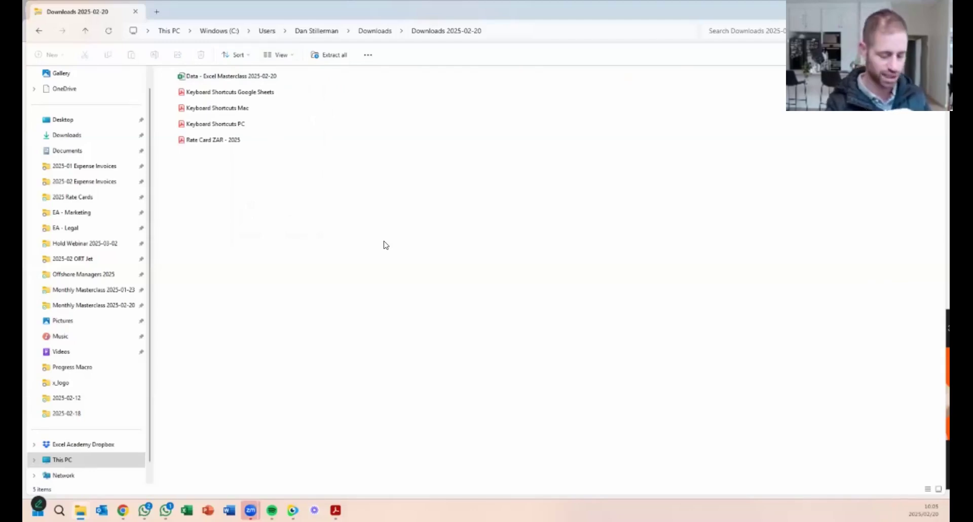
key(ctrl+shift+6)
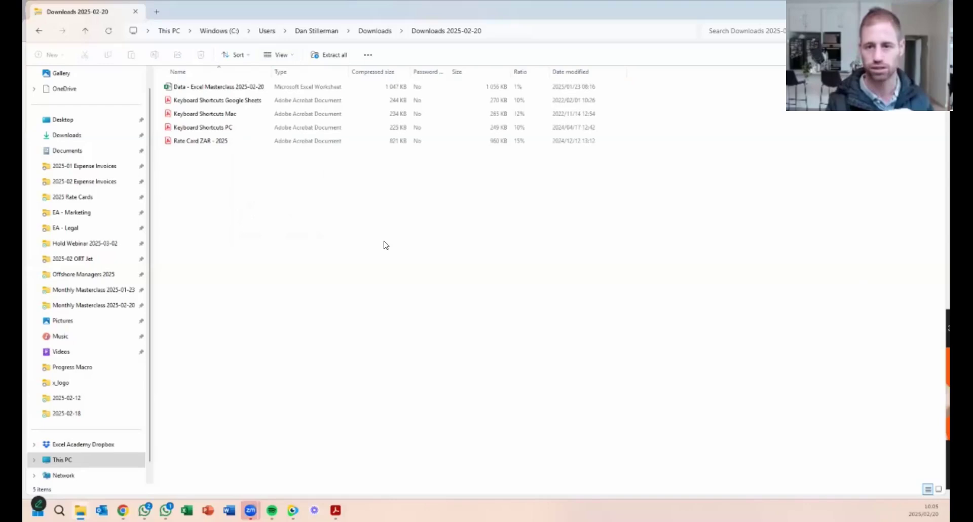
click(334, 100)
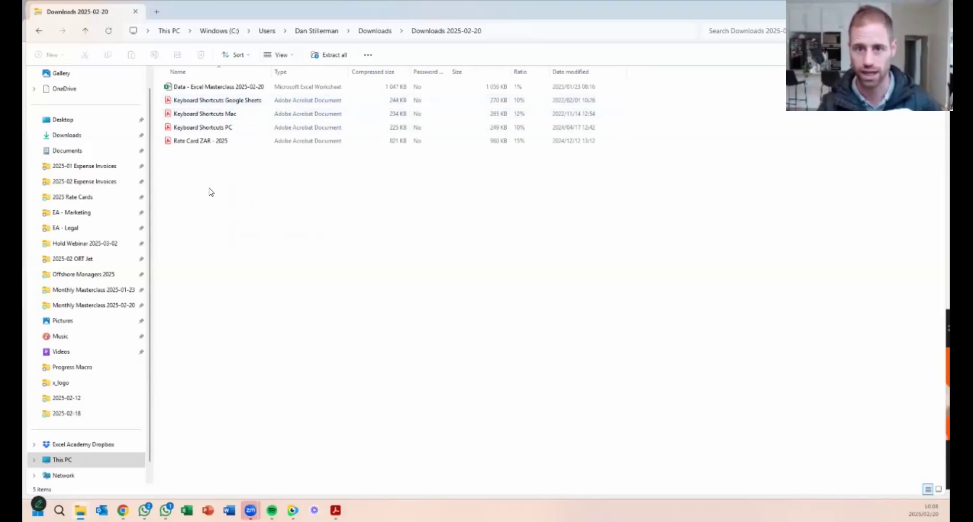
Step: Move through the file list with the keyboard and open the workbook Data - Excel Masterclass 2025-02-20
click(227, 103)
key(Down)
key(Down)
key(Up)
key(Up)
key(Up)
key(Down)
key(Down)
key(Up)
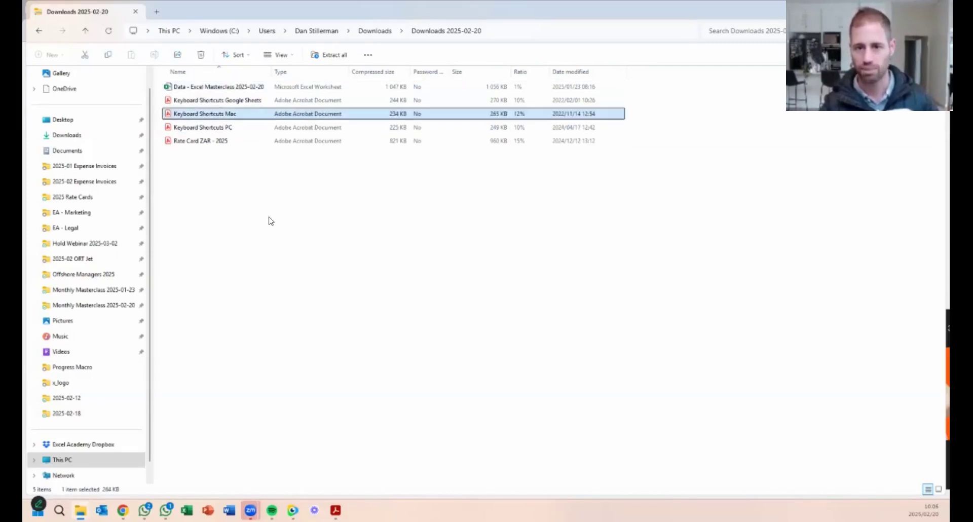
key(Up)
key(Up)
key(Return)
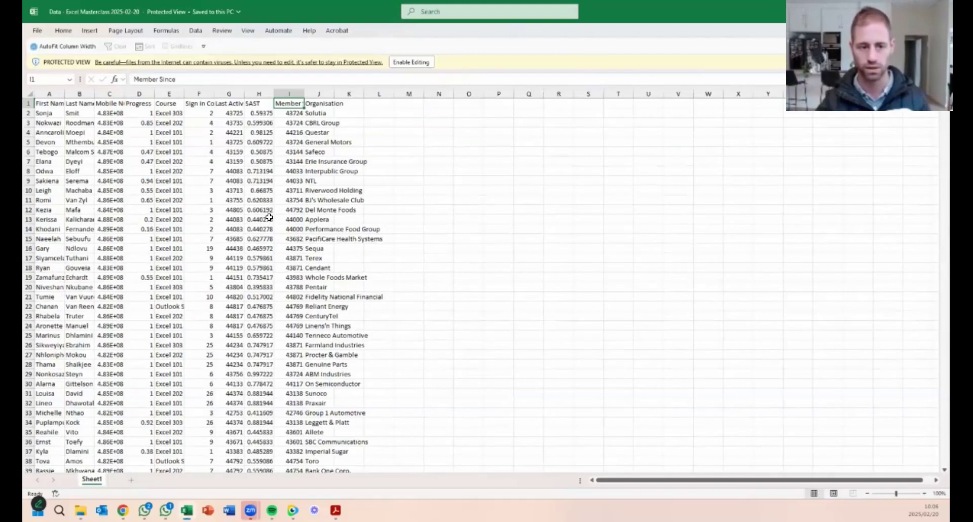
Step: Switch to File Explorer, view the Keyboard Shortcuts Google Sheets PDF, and return to the file list
key(alt+Tab)
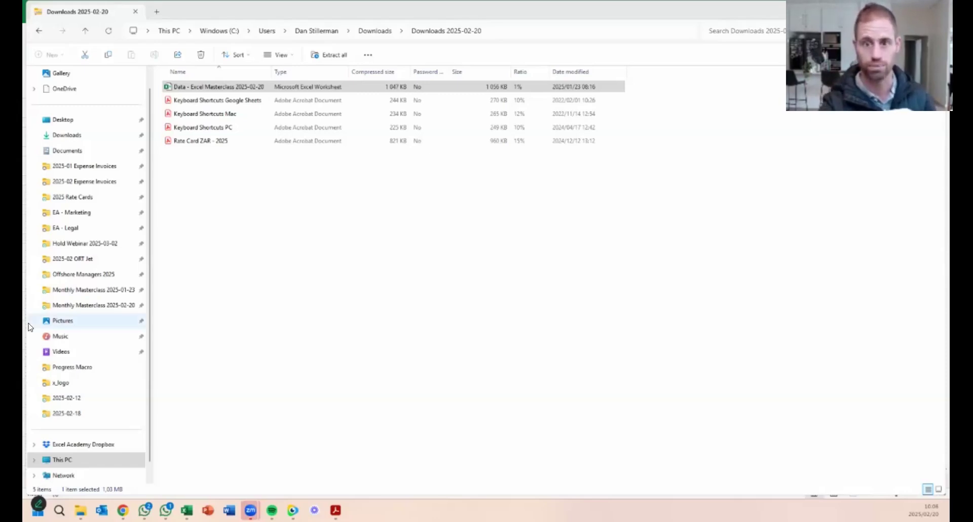
click(211, 184)
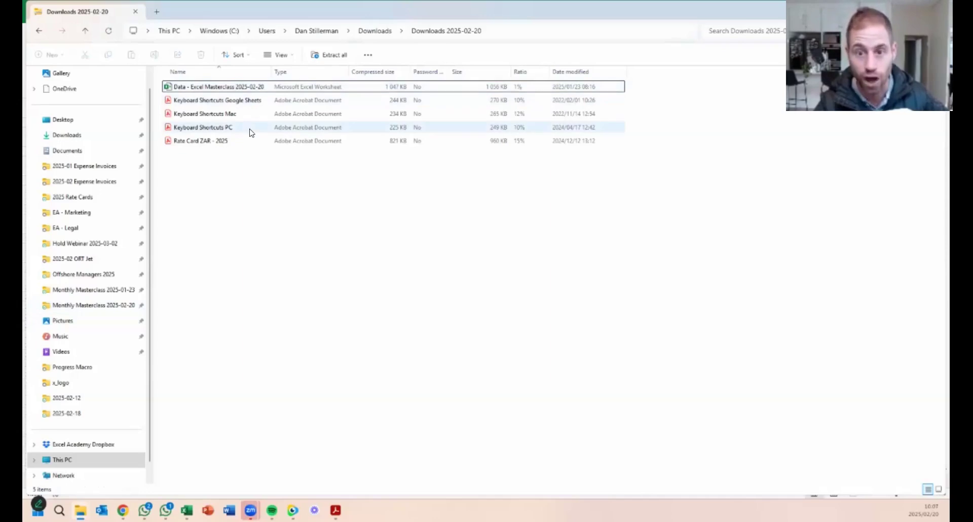
click(239, 102)
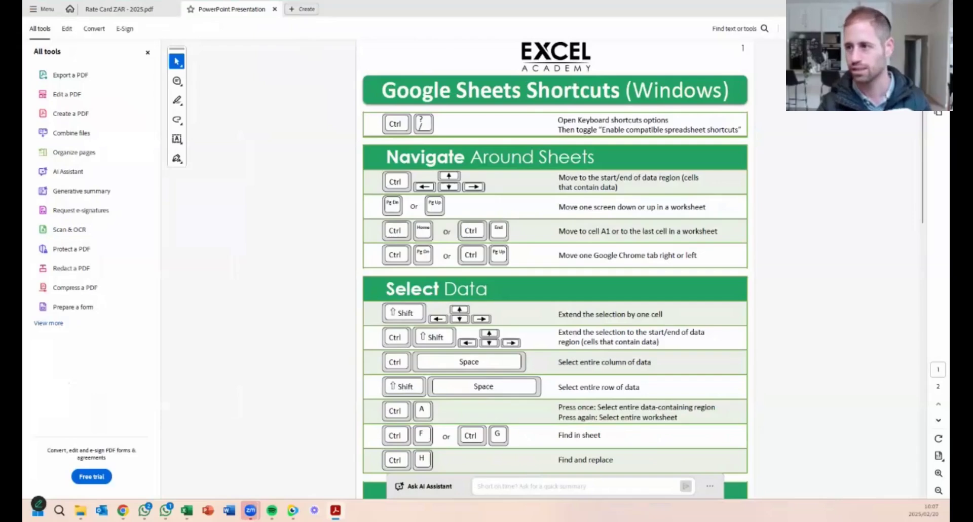
click(894, 8)
click(213, 193)
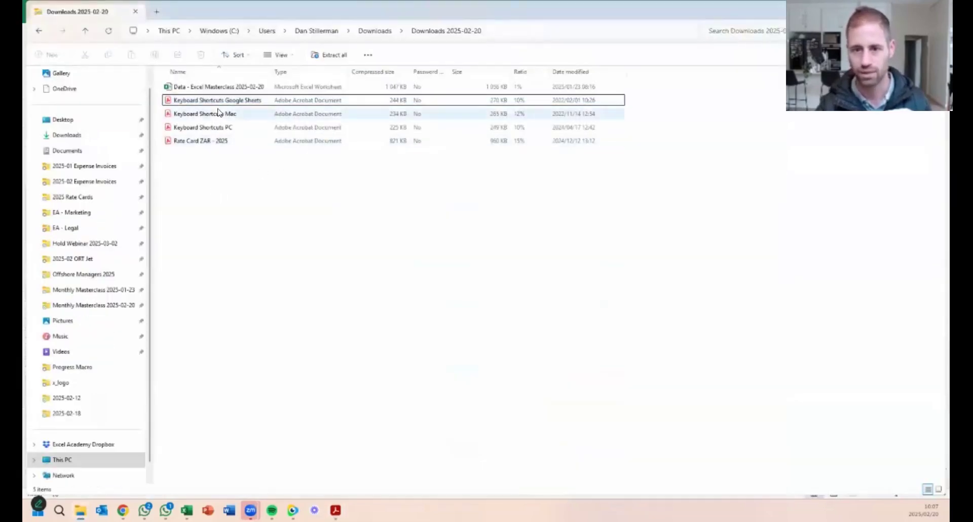
Step: Open the Keyboard Shortcuts PC PDF from the downloads folder
click(221, 115)
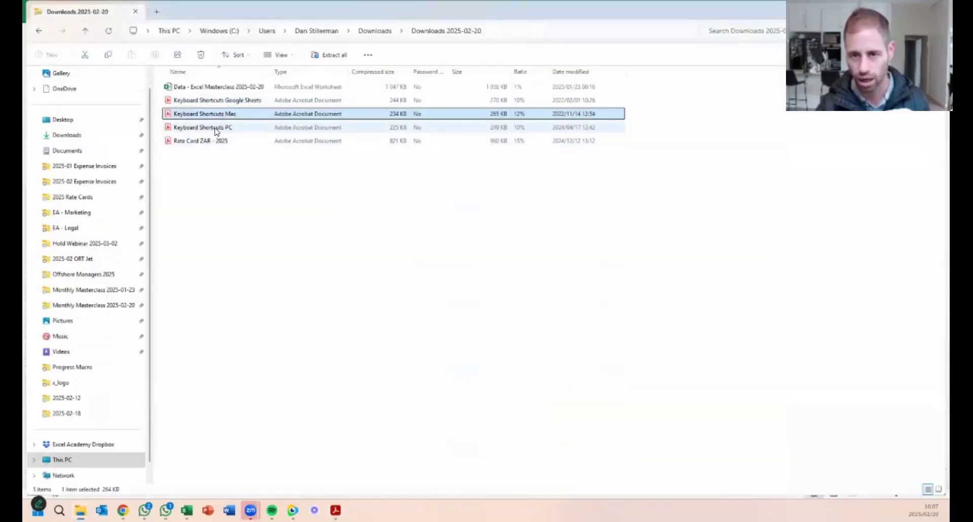
click(231, 128)
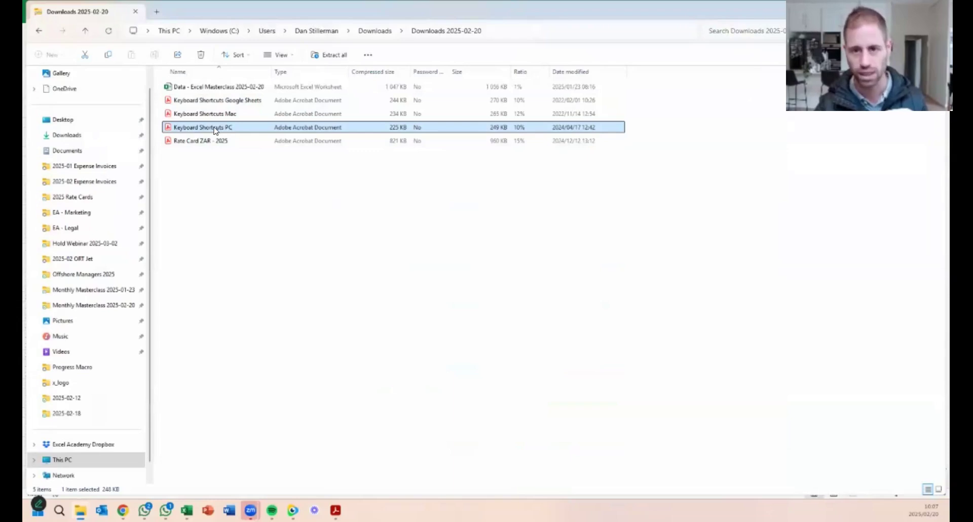
double_click(214, 130)
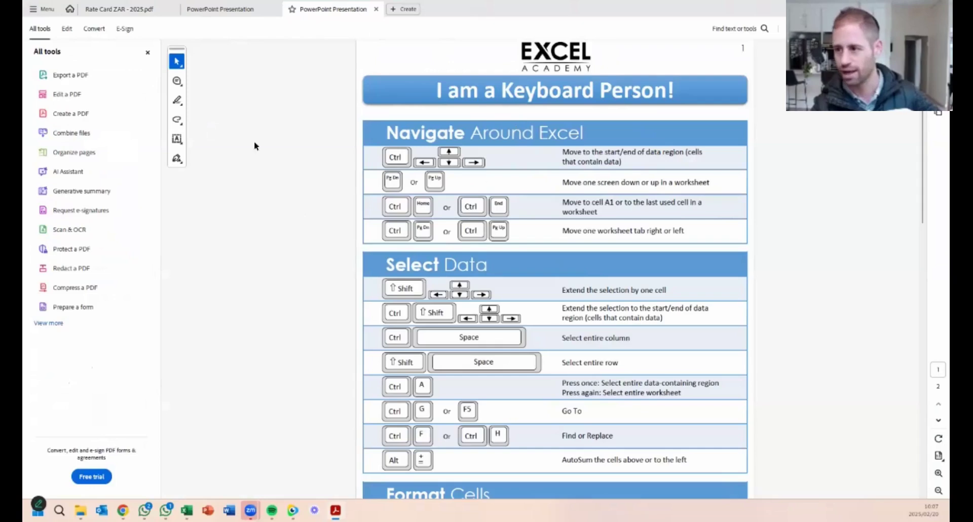
Step: Look up the read mode and full screen commands, and display the shortcuts PDF in read mode and full screen
click(44, 11)
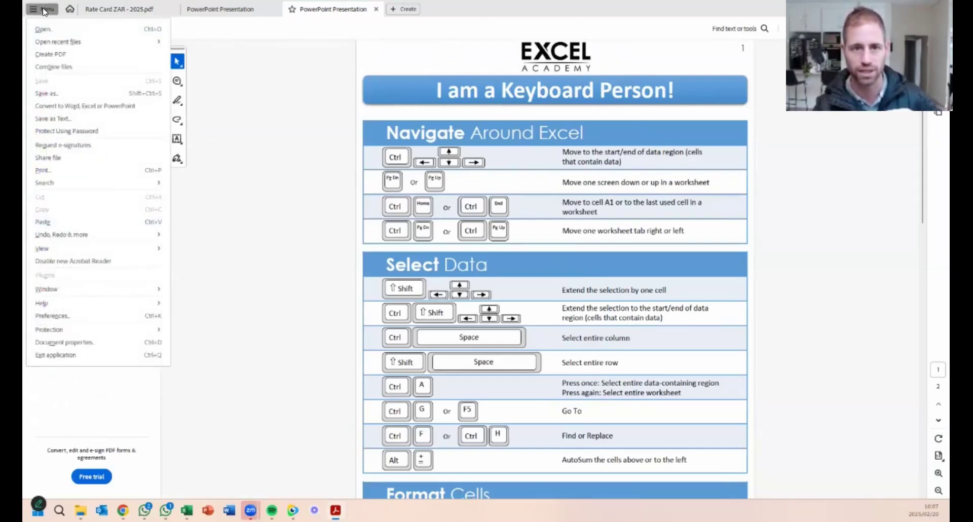
mouse_move(68, 248)
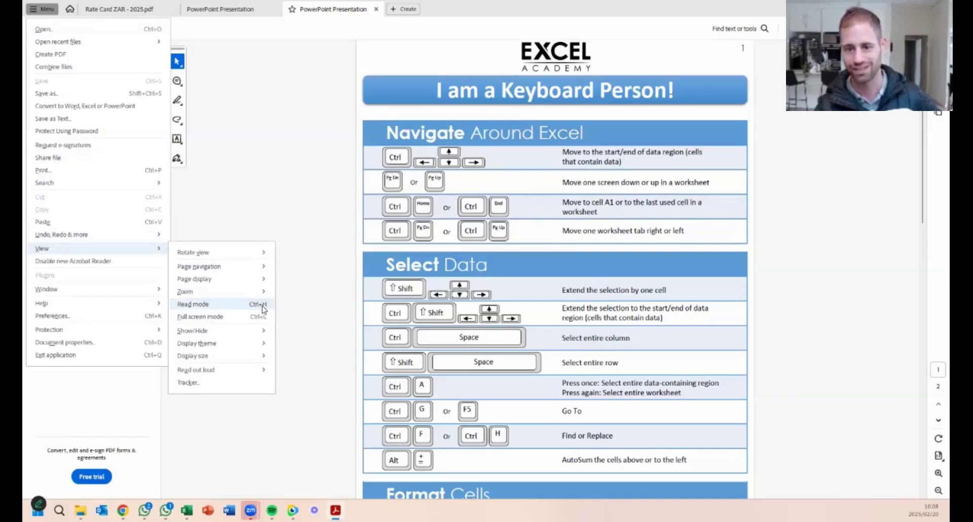
click(307, 309)
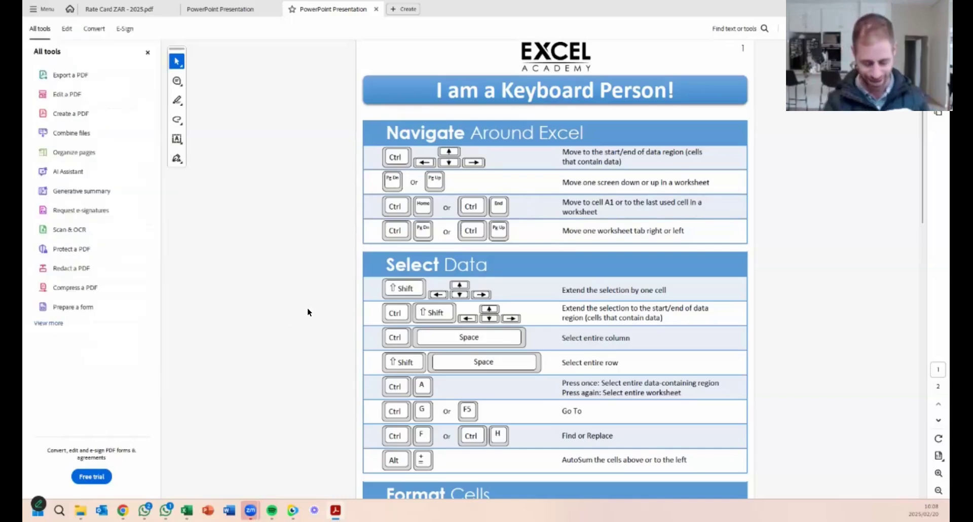
key(ctrl+h)
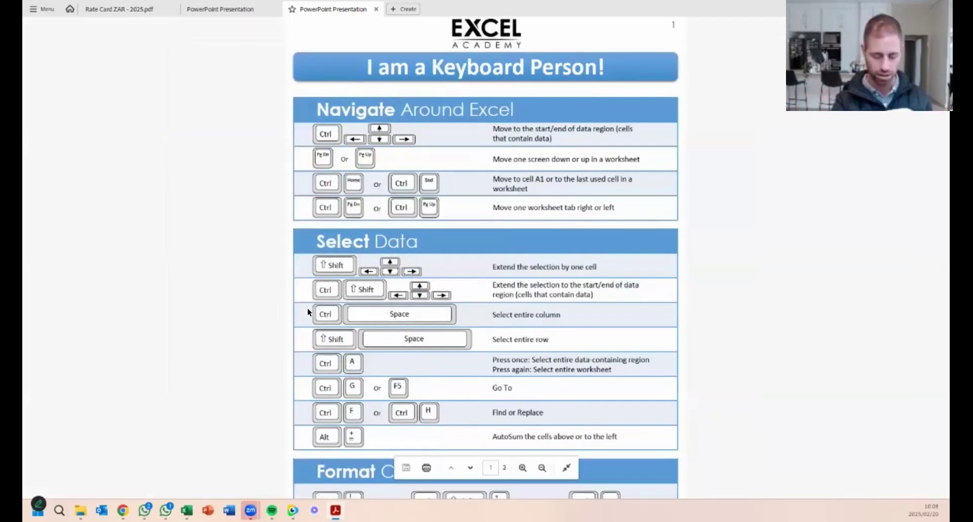
key(ctrl+l)
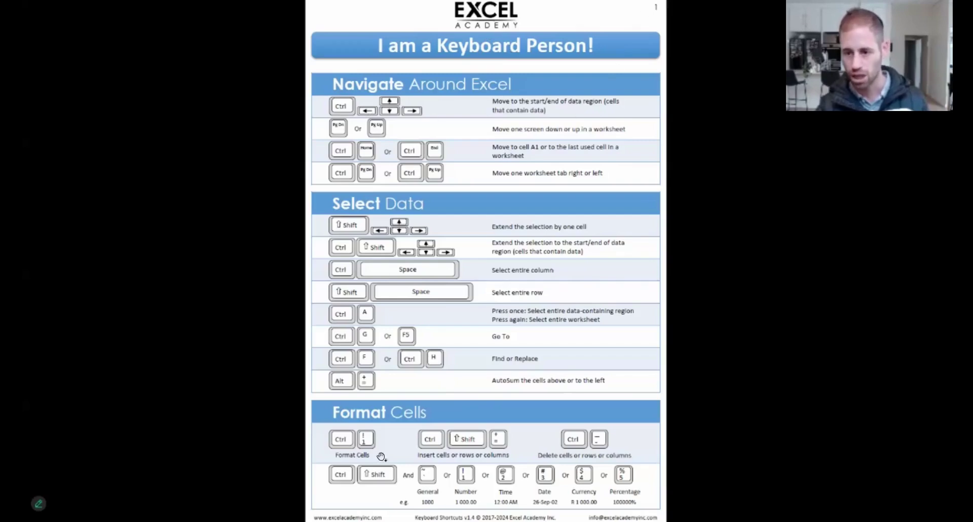
Step: Page through both pages of the PC keyboard shortcuts sheet, ending back on the first page
key(Page_Down)
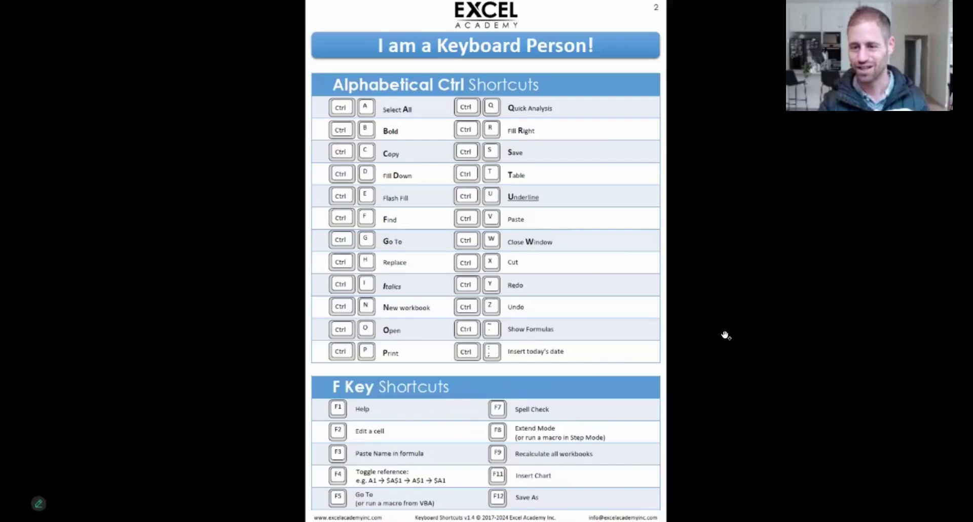
key(Left)
key(Right)
key(Left)
Step: Switch back to the Data - Excel Masterclass 2025-02-20 workbook in Excel and enable editing
key(alt+Tab)
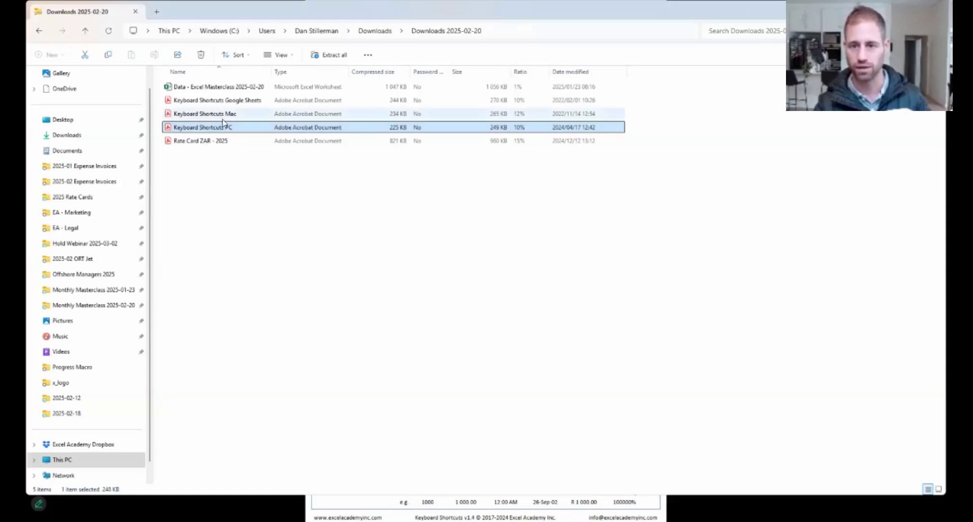
click(216, 88)
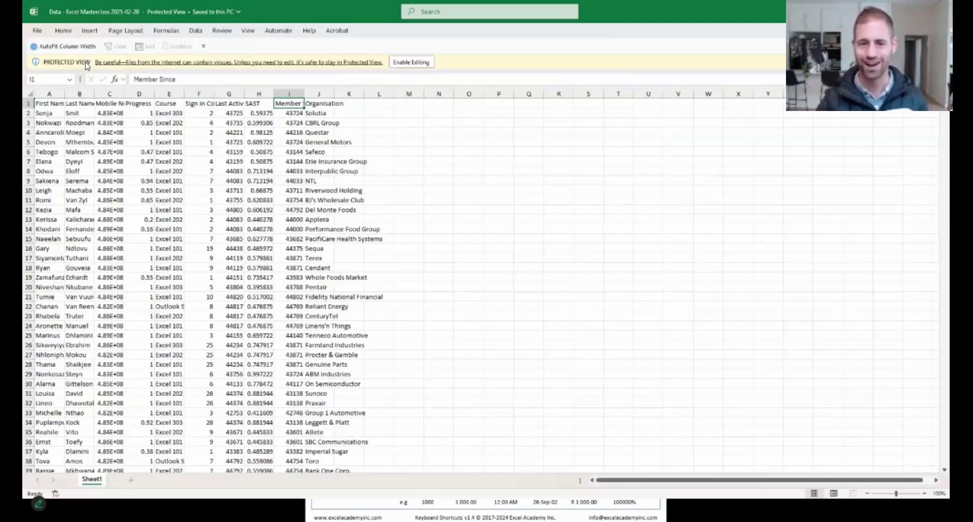
click(404, 62)
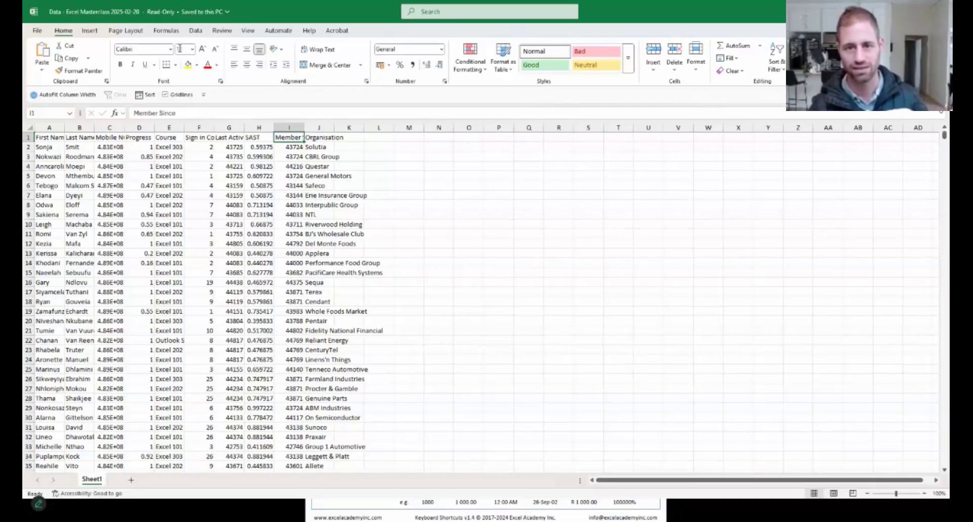
Step: Zoom the worksheet in to 160%
click(924, 494)
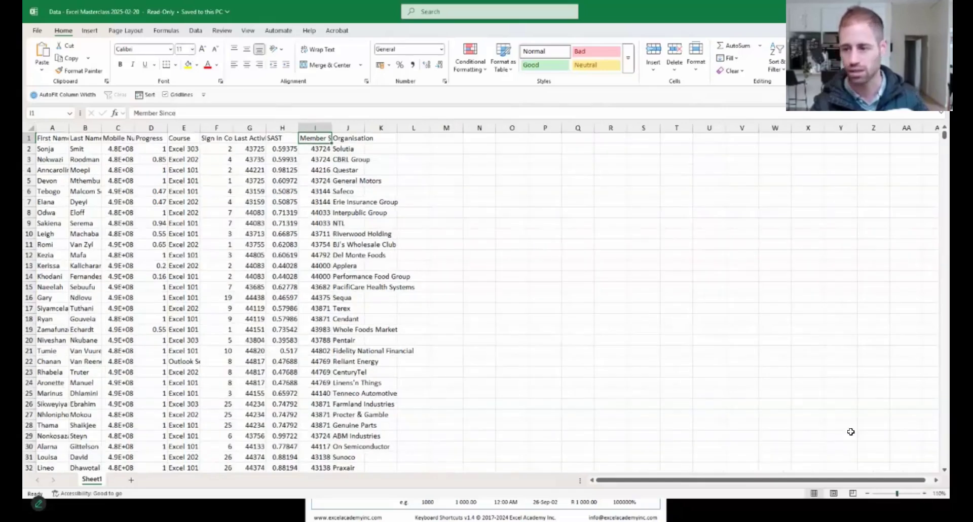
click(925, 494)
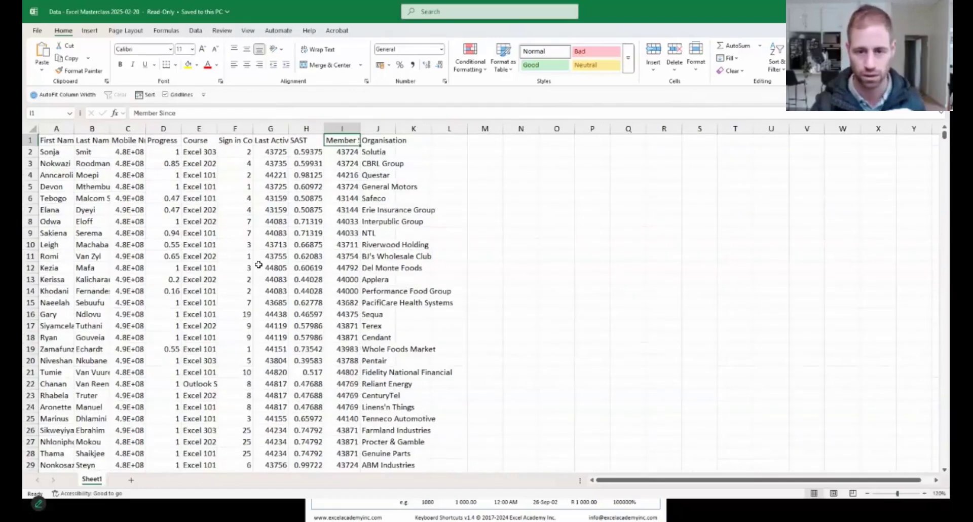
scroll(259, 265, up, 1)
scroll(258, 265, up, 1)
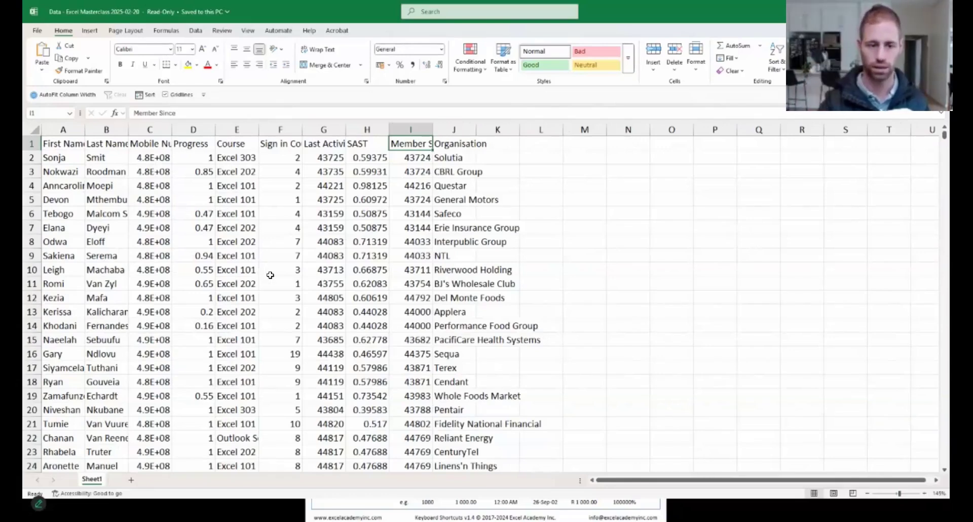
scroll(314, 271, up, 1)
Step: Examine the Progress, Course and Sign in Count columns by selecting cells in each of them
click(315, 272)
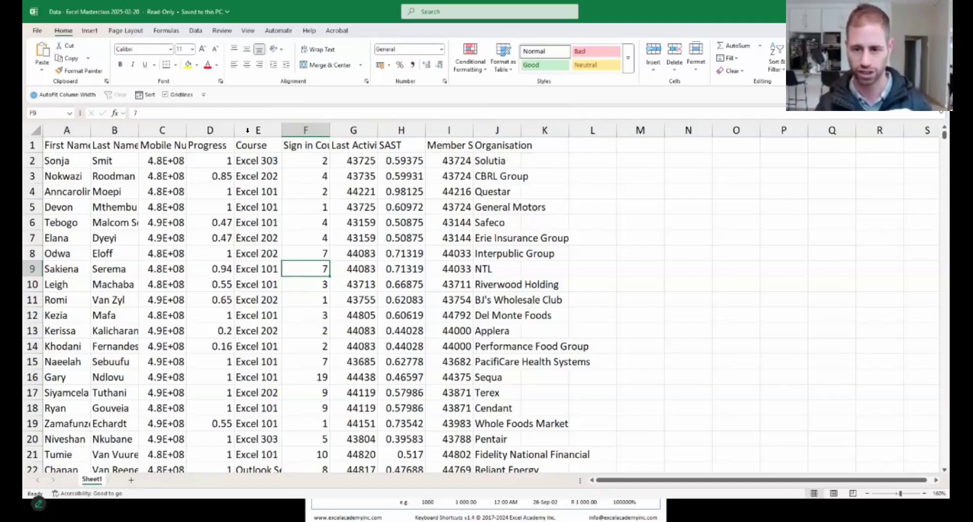
click(271, 205)
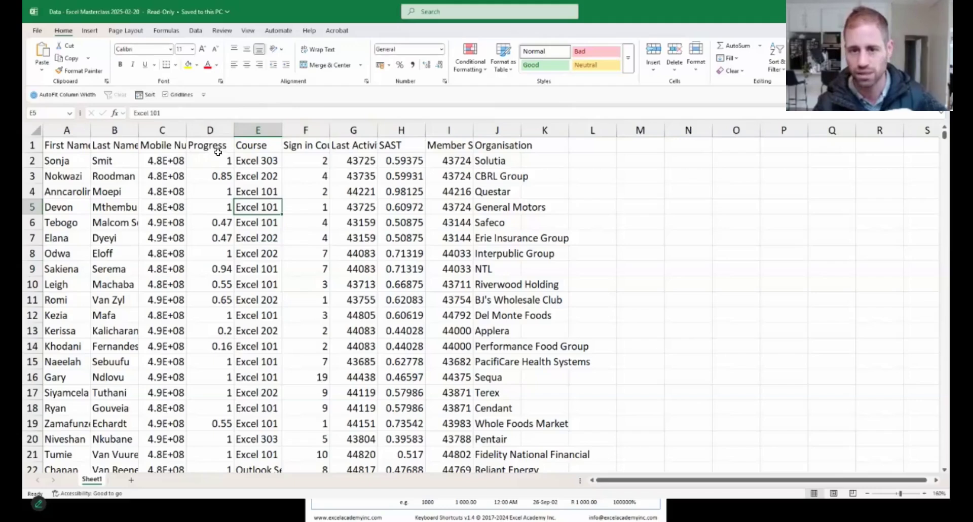
click(218, 405)
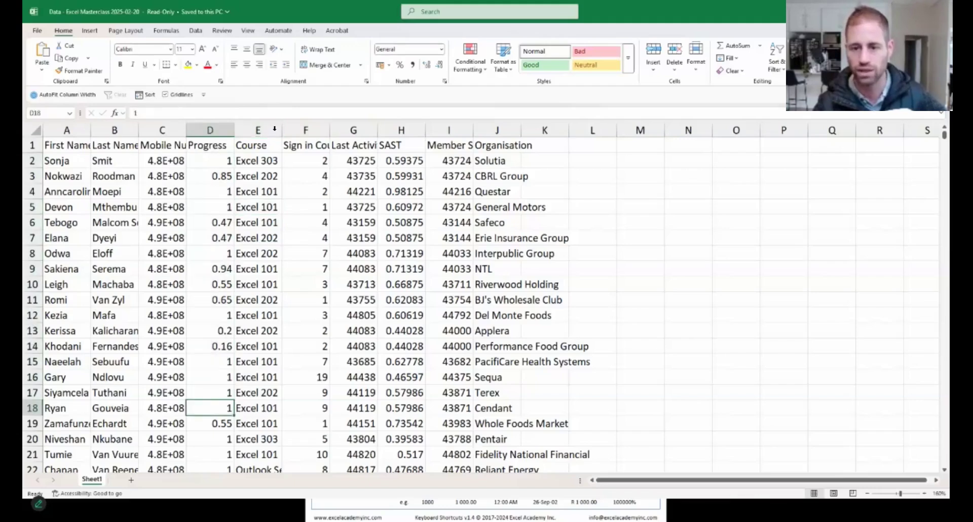
drag(269, 174, 268, 385)
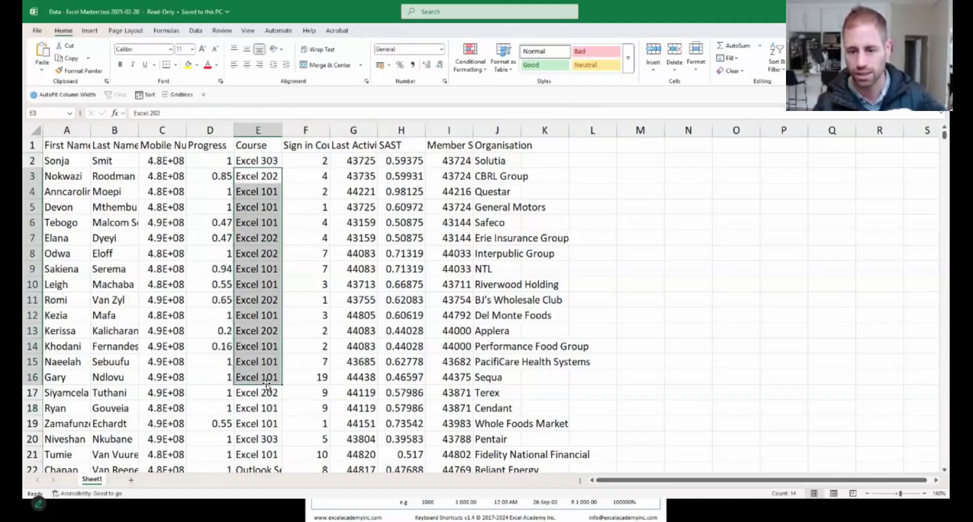
drag(317, 178, 322, 329)
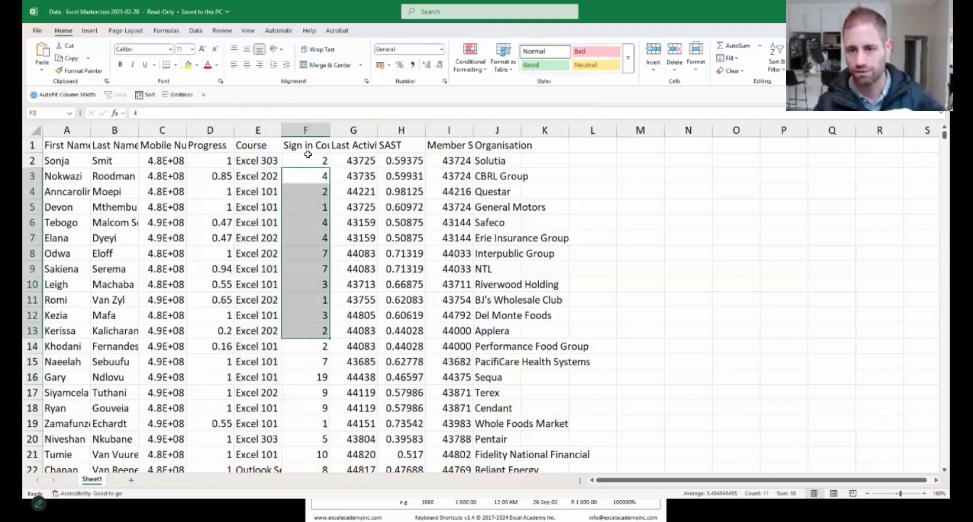
click(332, 147)
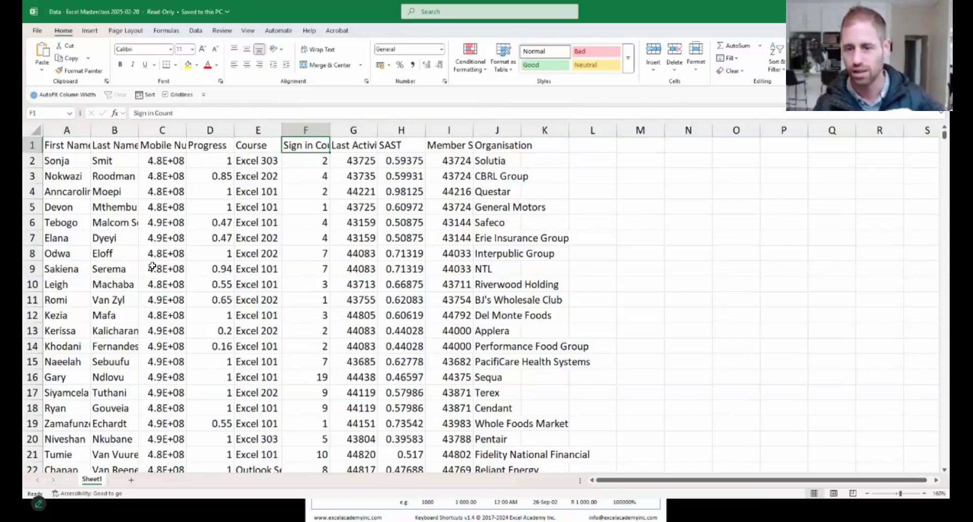
Step: Examine the Last Activity, SAST, Member Since and Organisation columns by selecting a block of cells in each of them
drag(361, 159, 357, 303)
drag(406, 163, 406, 299)
drag(456, 159, 456, 332)
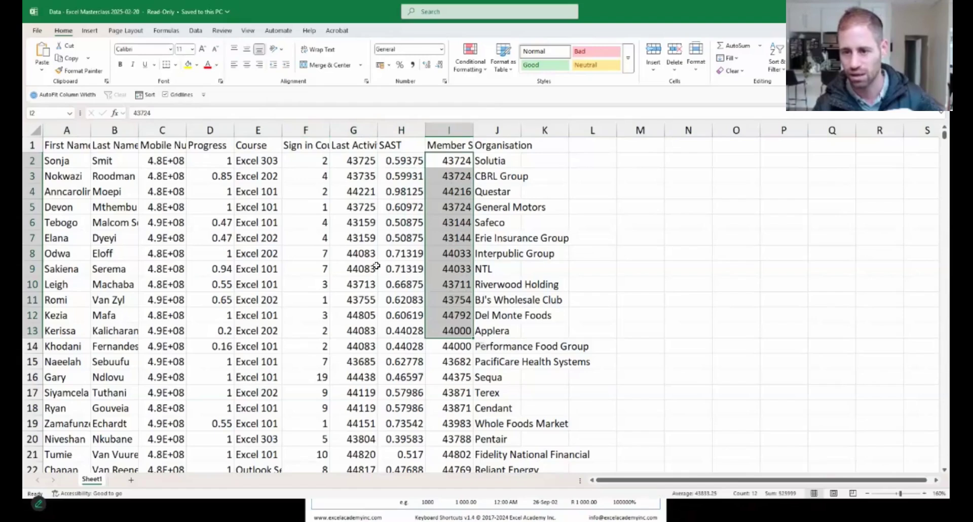
click(488, 156)
drag(485, 361, 486, 379)
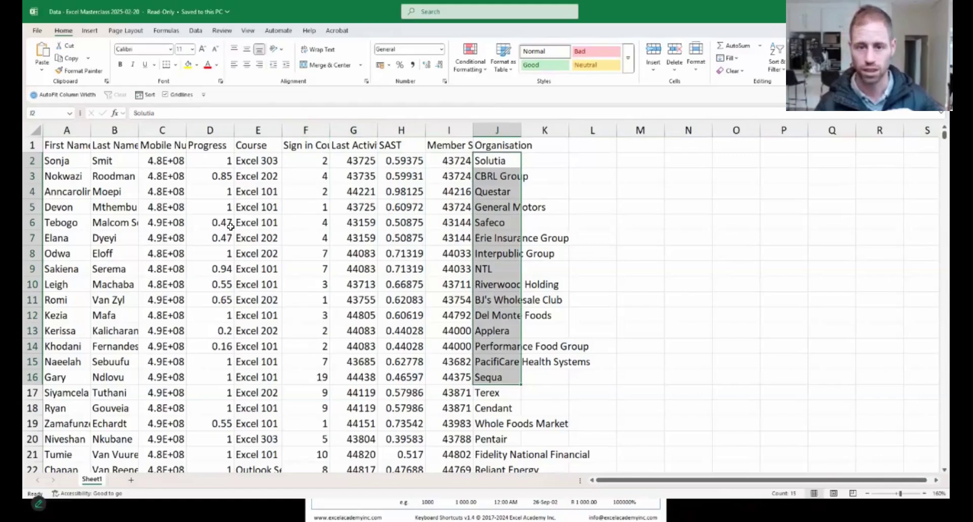
Step: Move the active cell one cell at a time from J2 in the Organisation column to D6 in the Progress column
key(Left)
key(Left)
key(Left)
key(Left)
key(Left)
key(Left)
key(Down)
key(Down)
key(Down)
key(Down)
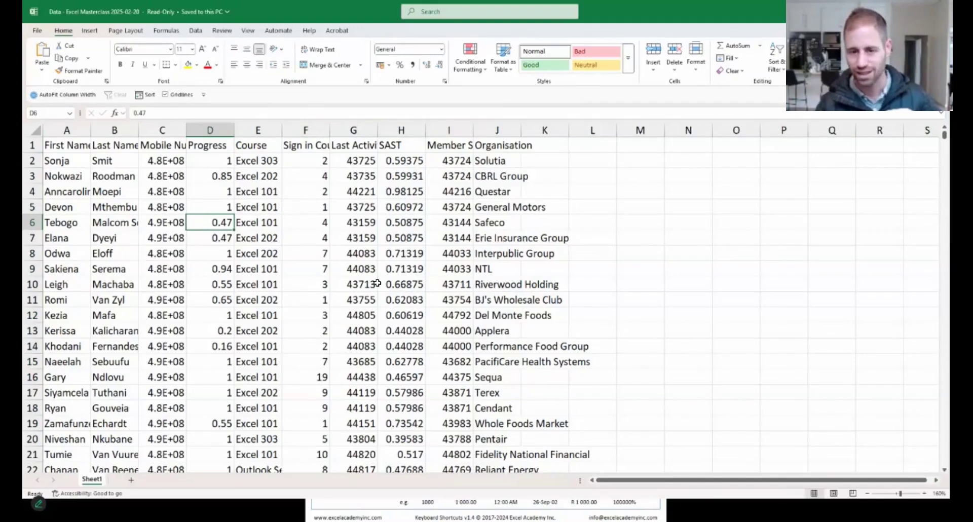
Step: Look through the student records down to around row 4260 to gauge how long the list is
scroll(376, 285, down, 19)
scroll(377, 285, down, 20)
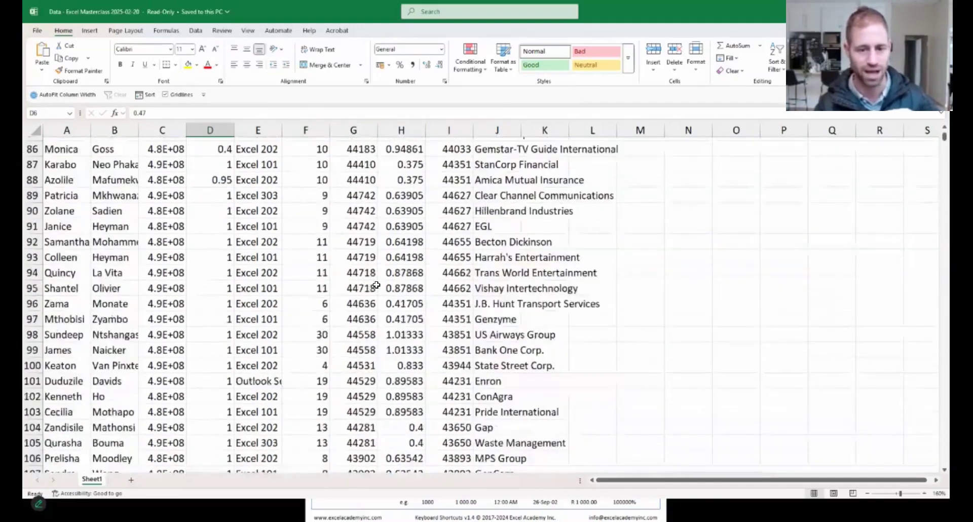
scroll(376, 285, down, 20)
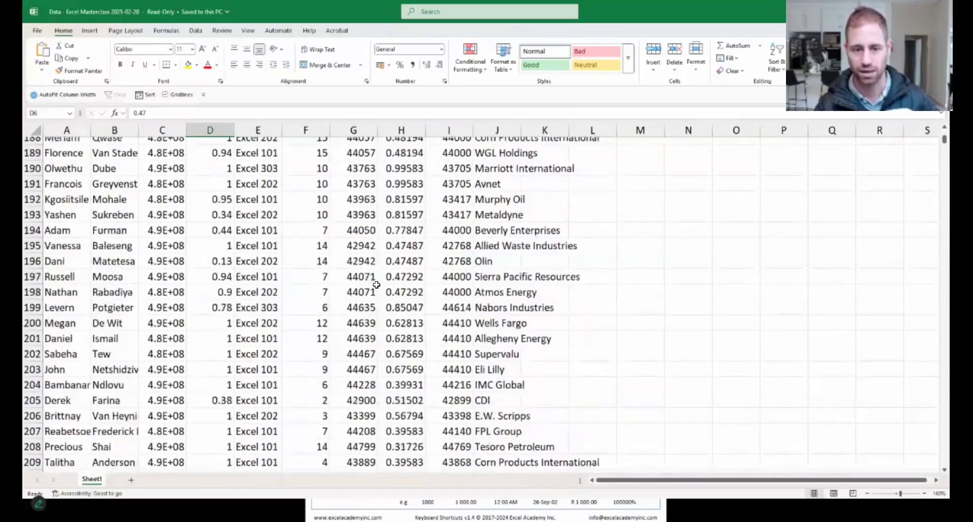
scroll(377, 285, down, 20)
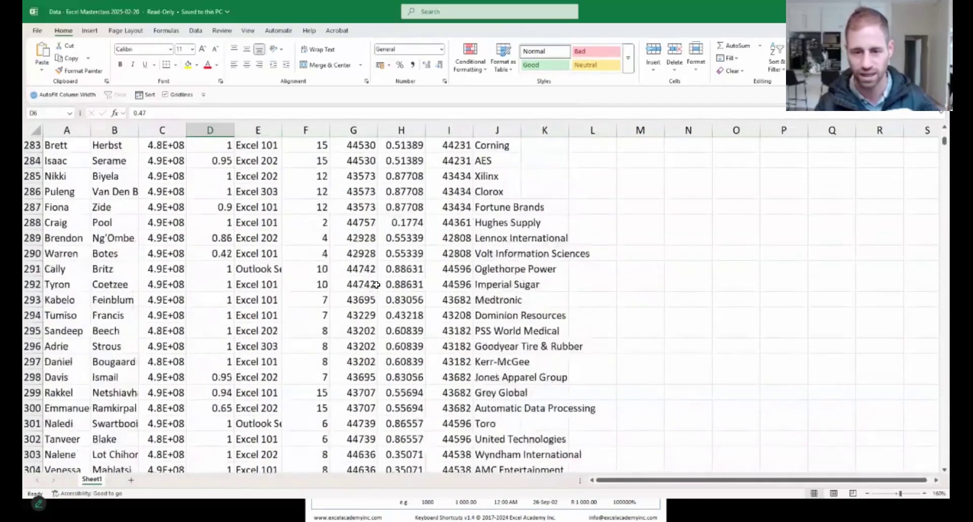
scroll(376, 285, down, 20)
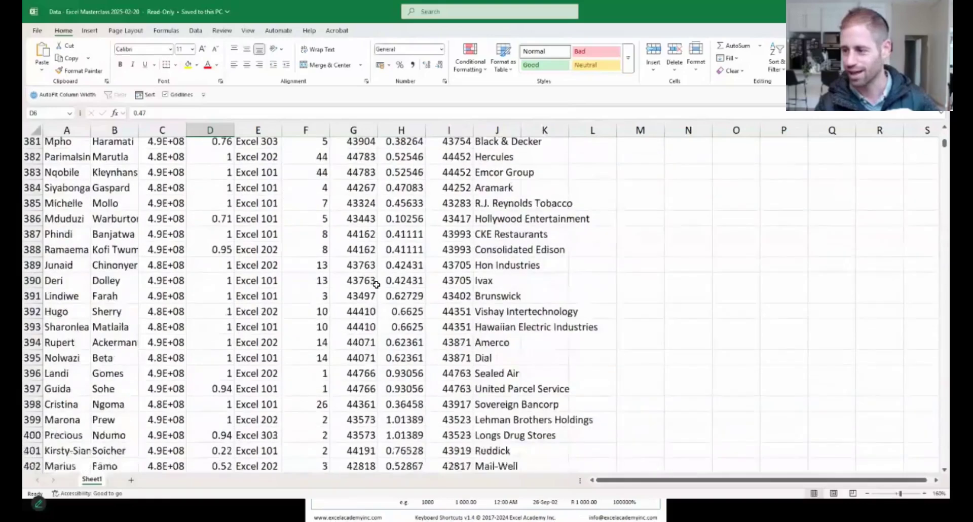
scroll(376, 285, down, 20)
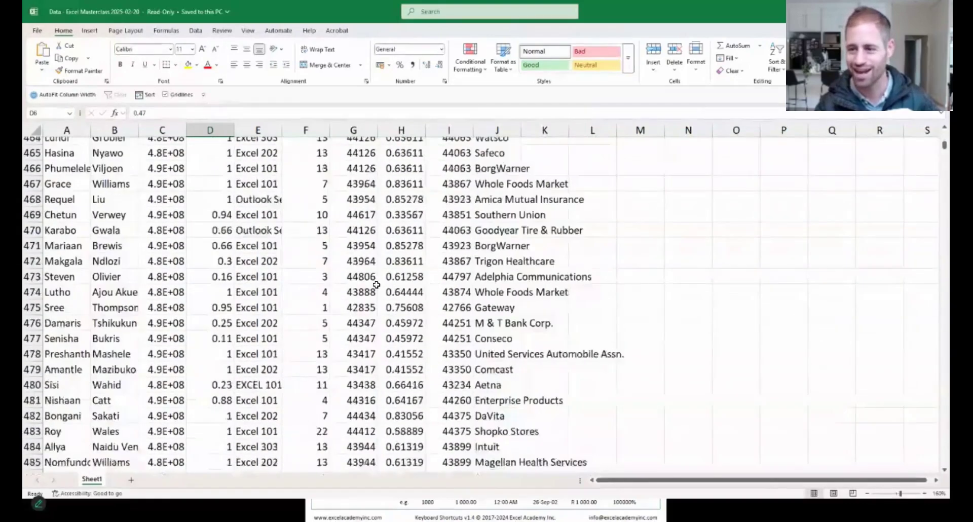
scroll(377, 285, down, 7)
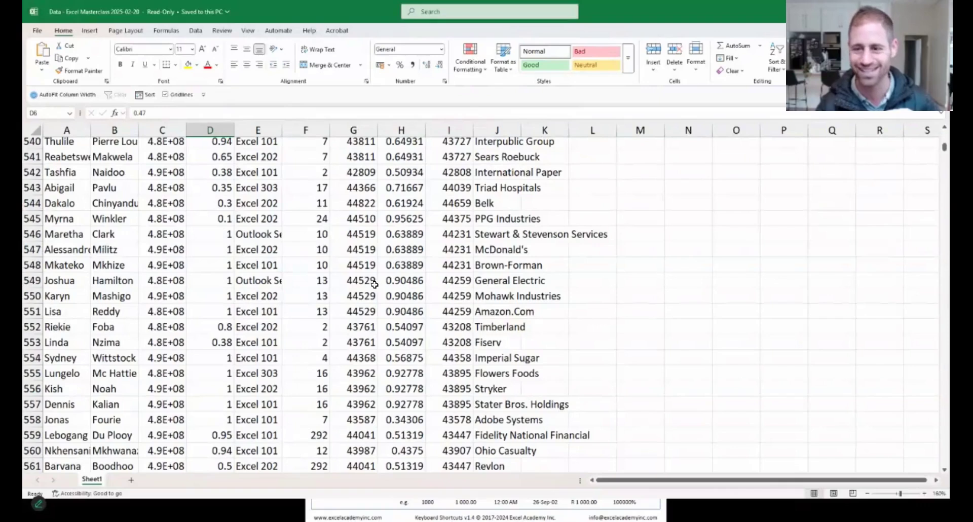
click(363, 253)
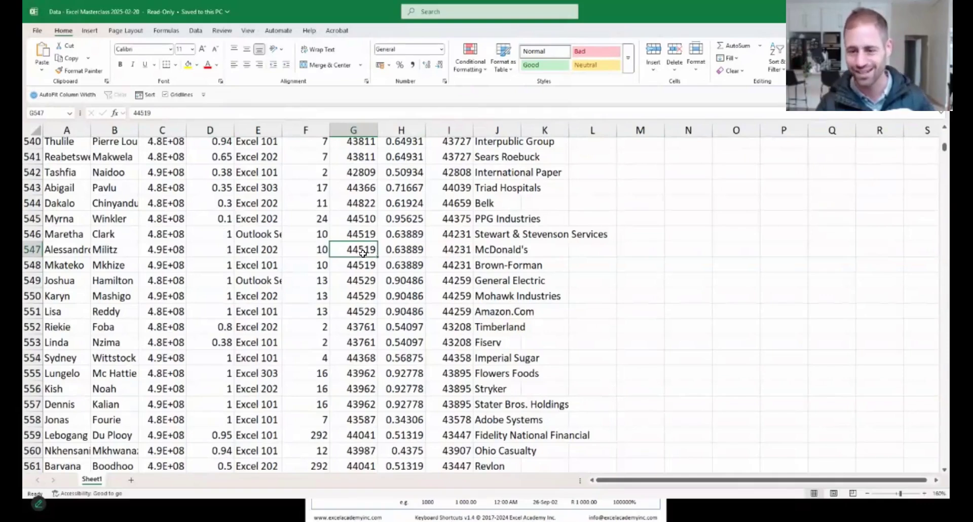
scroll(362, 253, down, 20)
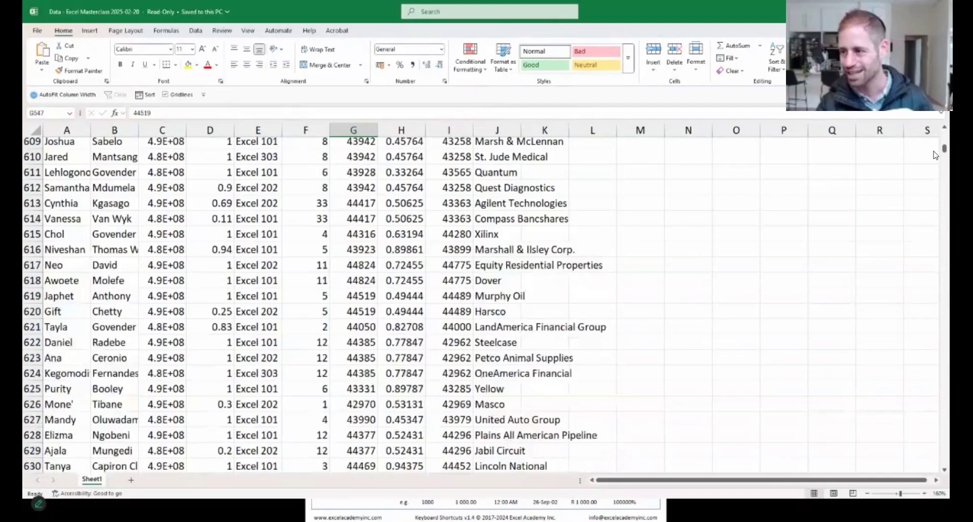
drag(936, 150, 936, 217)
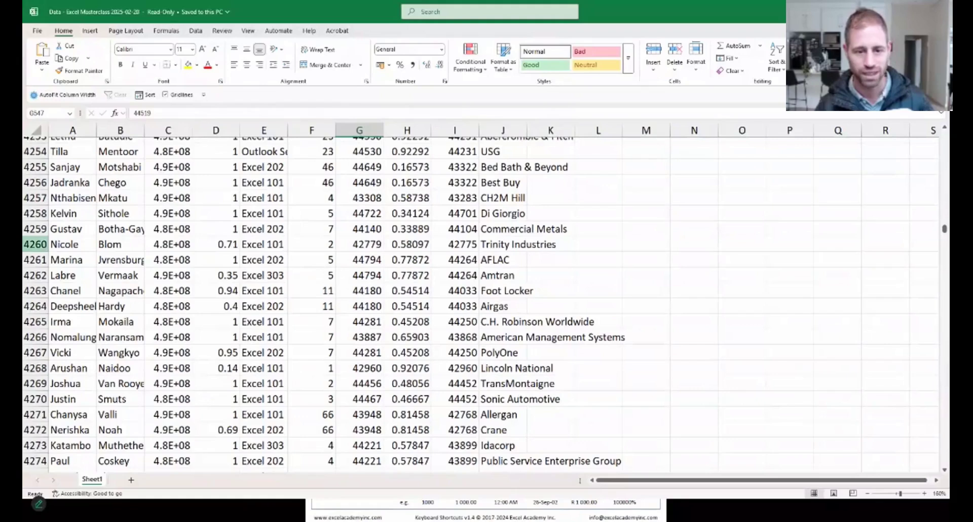
key(alt+Tab)
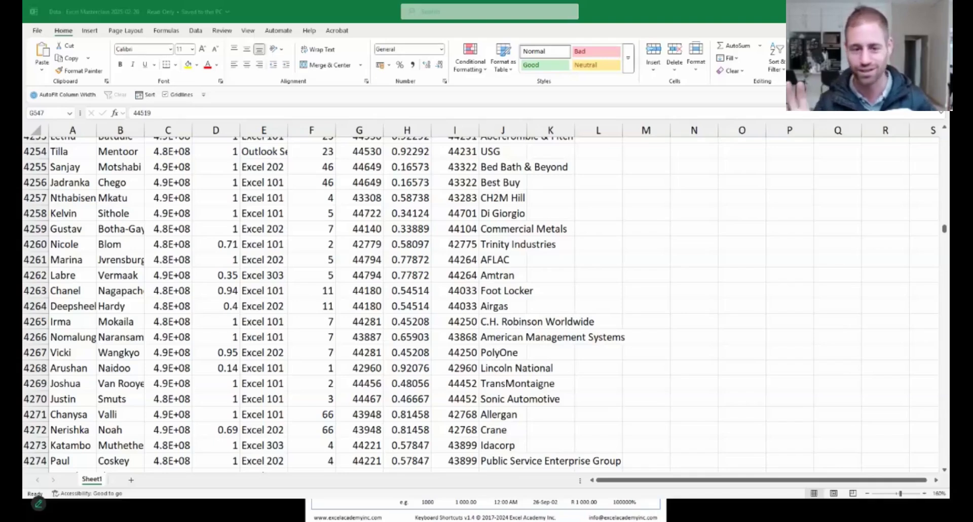
click(314, 264)
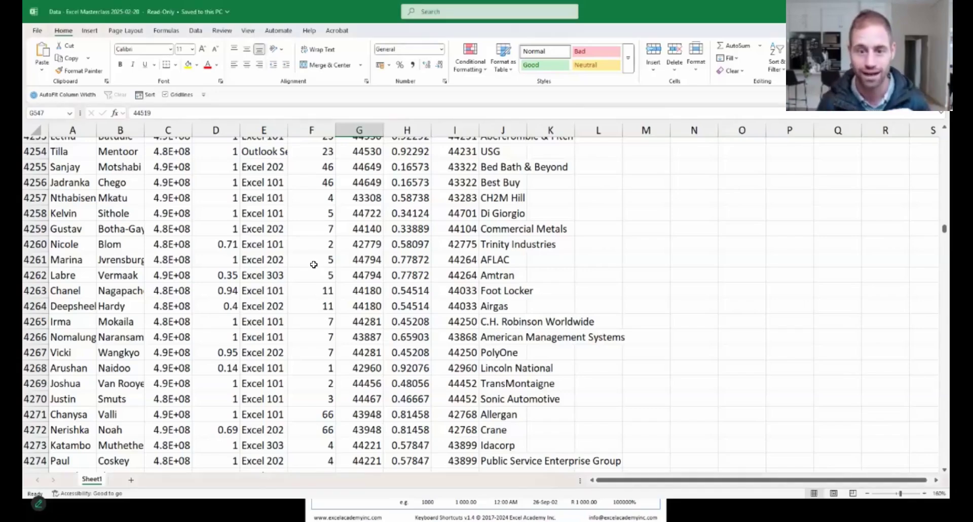
key(ctrl+n)
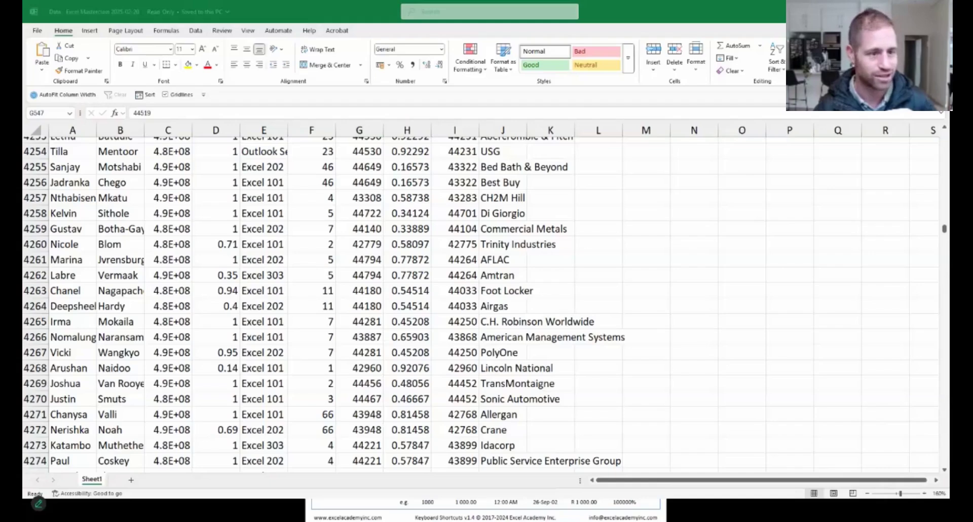
Step: Jump from cell G4258 around the edges of the data region: last row, header row, last column and back to A1
click(299, 213)
click(319, 214)
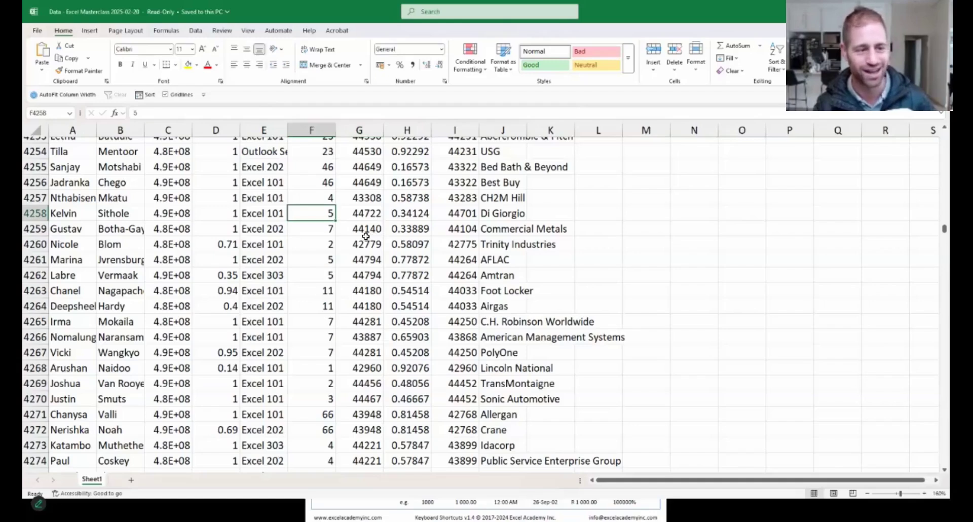
key(Right)
key(ctrl+Down)
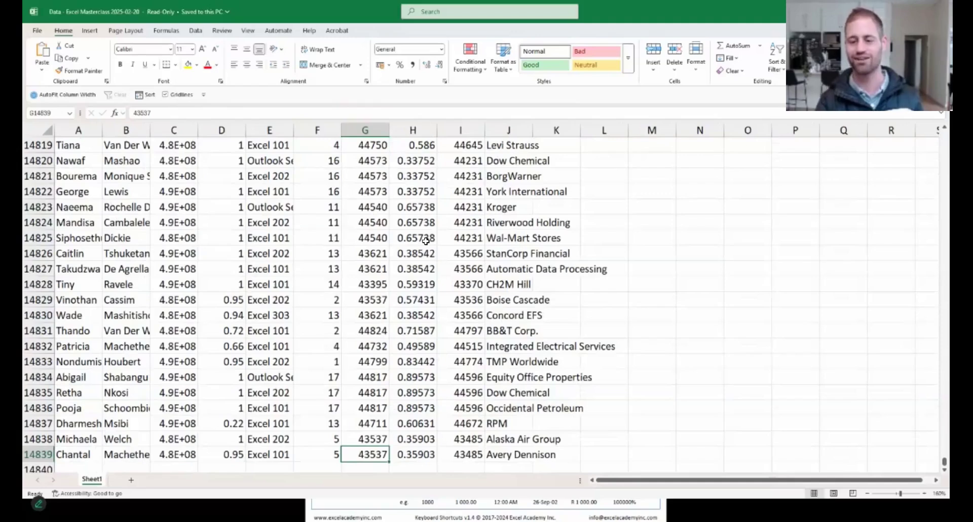
key(ctrl+Up)
key(ctrl+Right)
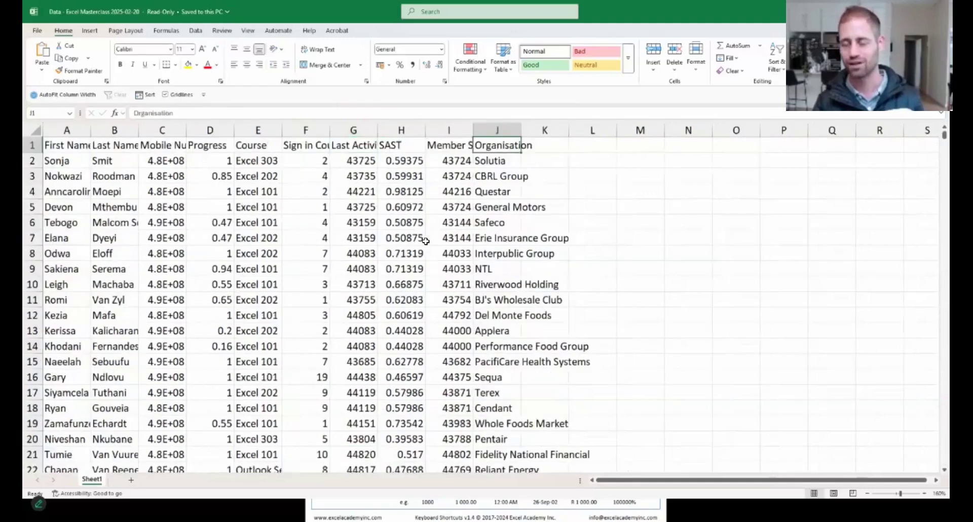
key(ctrl+Left)
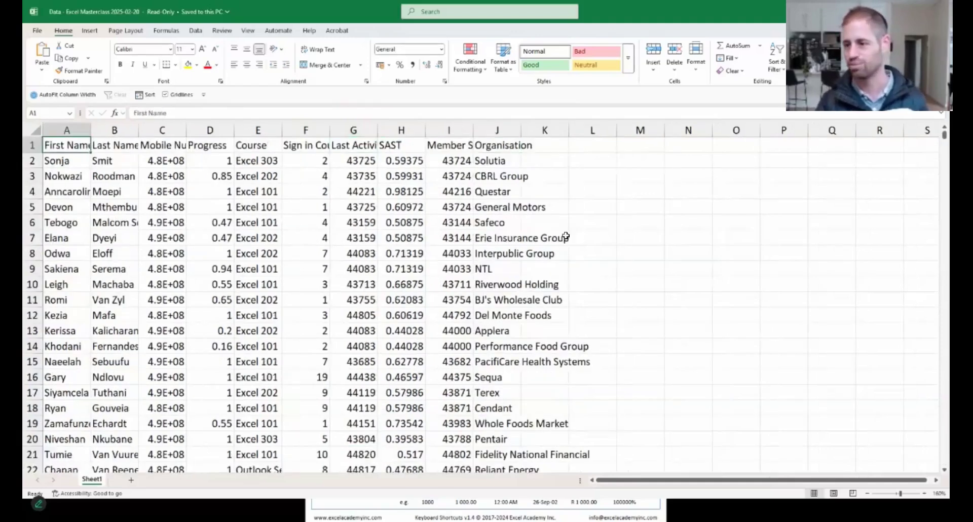
Step: From the empty cell Q5, jump along the row to the data's last column and on to its first column
click(840, 211)
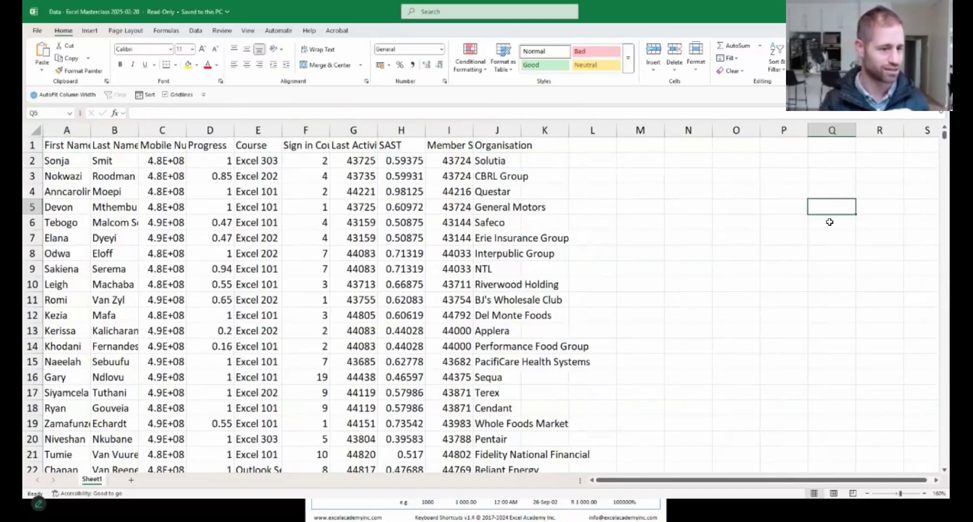
key(ctrl+Left)
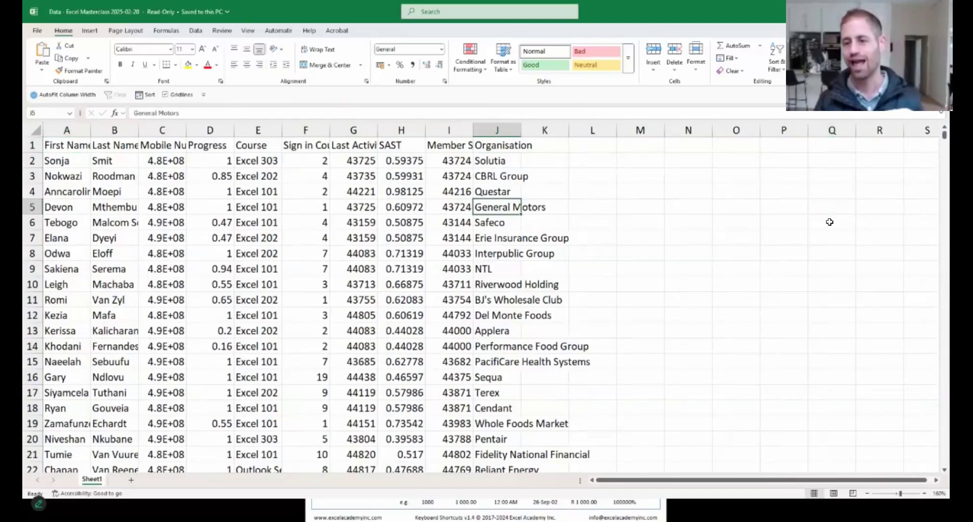
key(ctrl+Left)
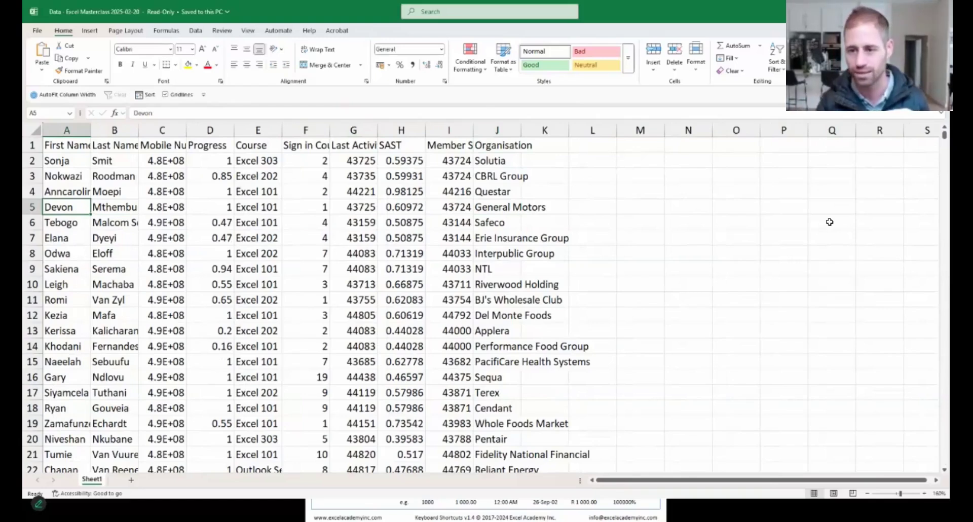
Step: Jump to the last used cell, and from E14828 jump down to the end of the data and the worksheet's last row
key(ctrl+End)
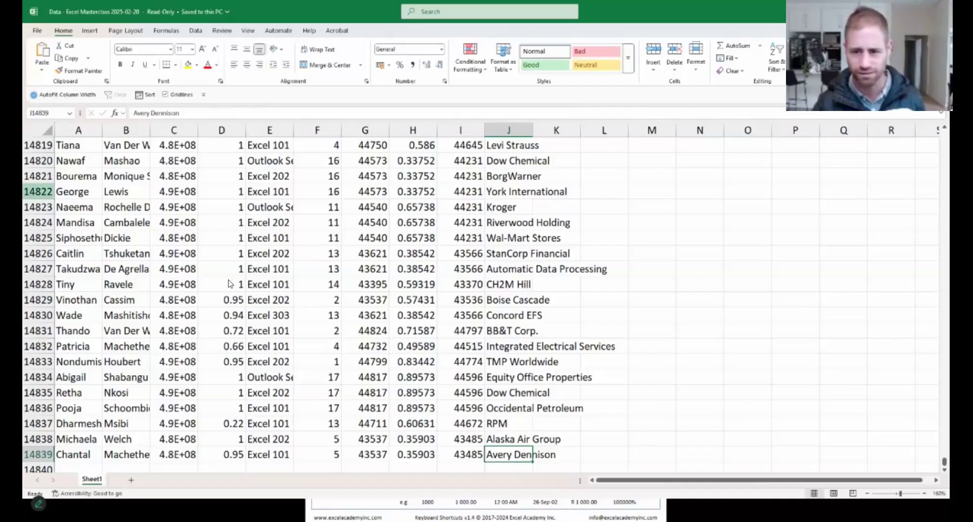
click(272, 286)
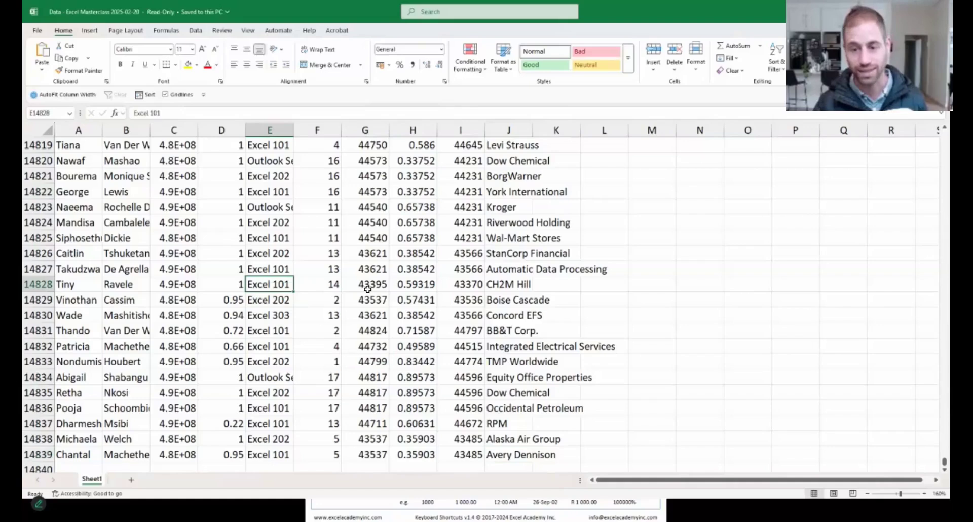
key(ctrl+Down)
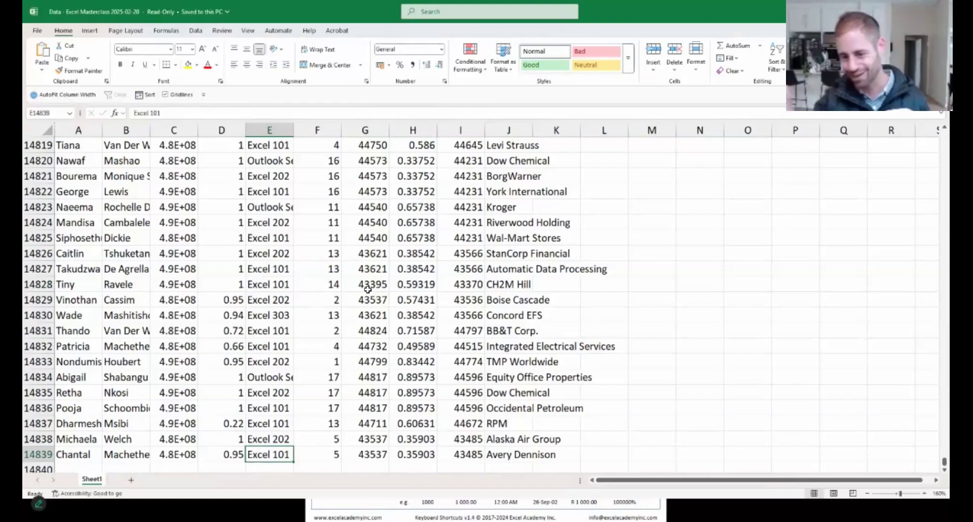
key(ctrl+Down)
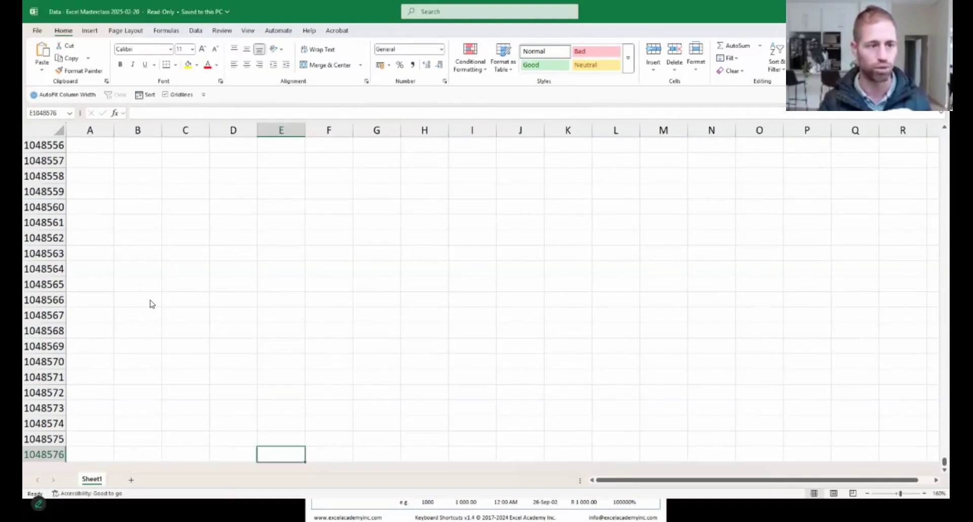
Step: Open the Keyboard Shortcuts Mac PDF from the Downloads 2025-02-20 folder
key(alt+Tab)
click(231, 117)
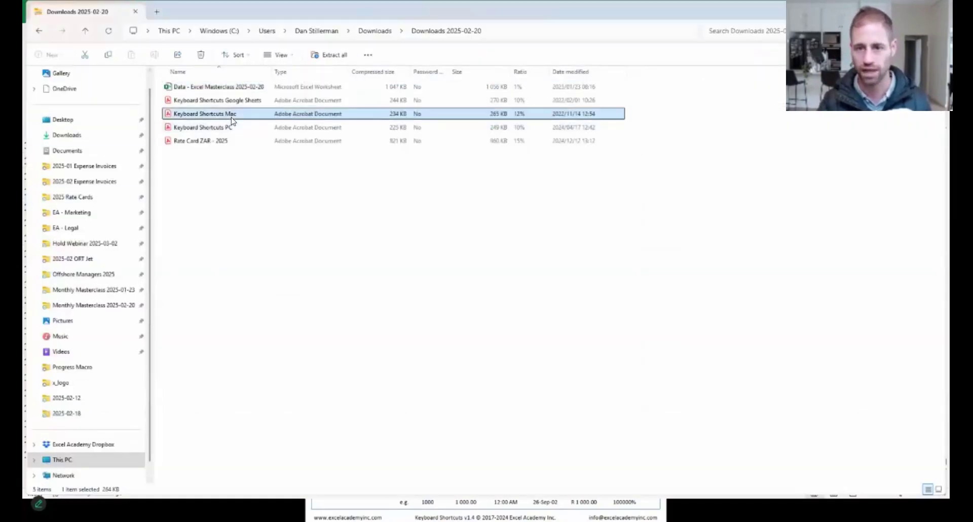
double_click(231, 118)
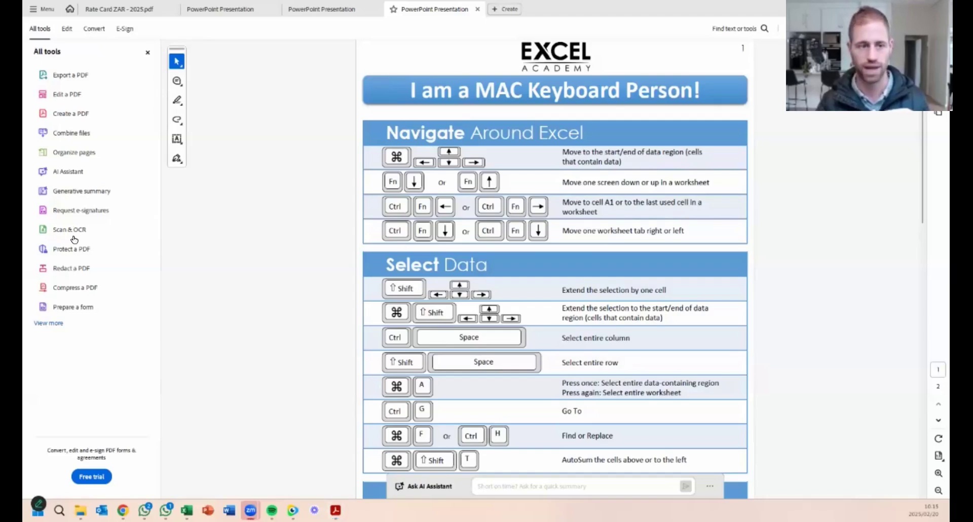
Step: Switch back to the Data - Excel Masterclass 2025-02-20 workbook in Excel and return to cell A1
click(187, 510)
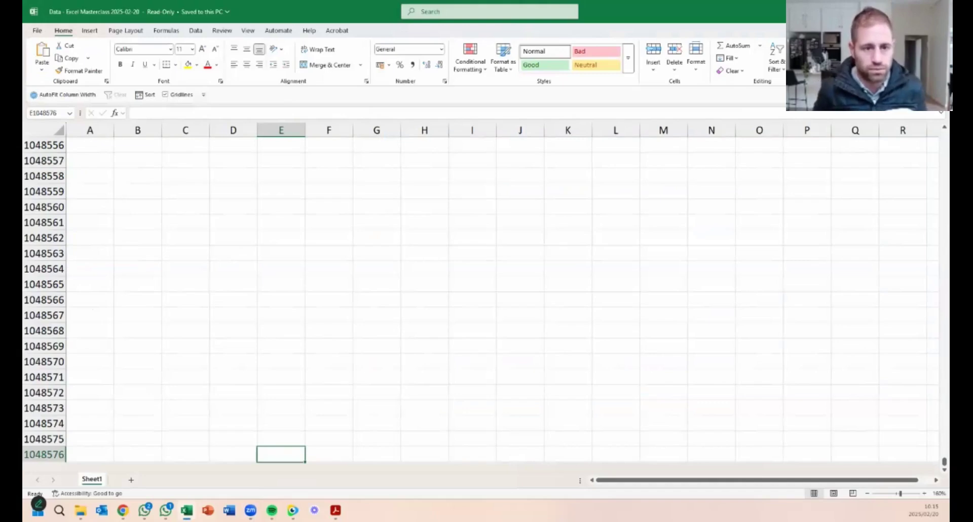
click(317, 237)
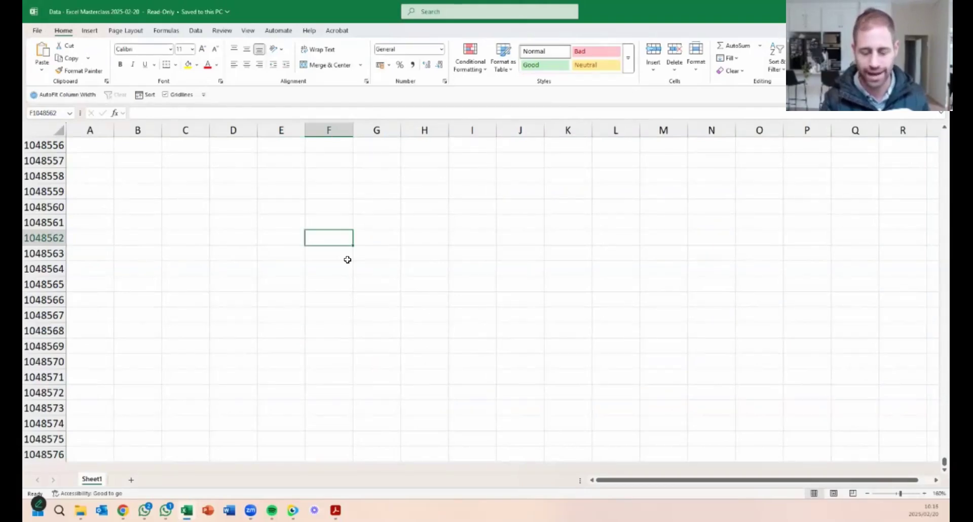
key(ctrl+Home)
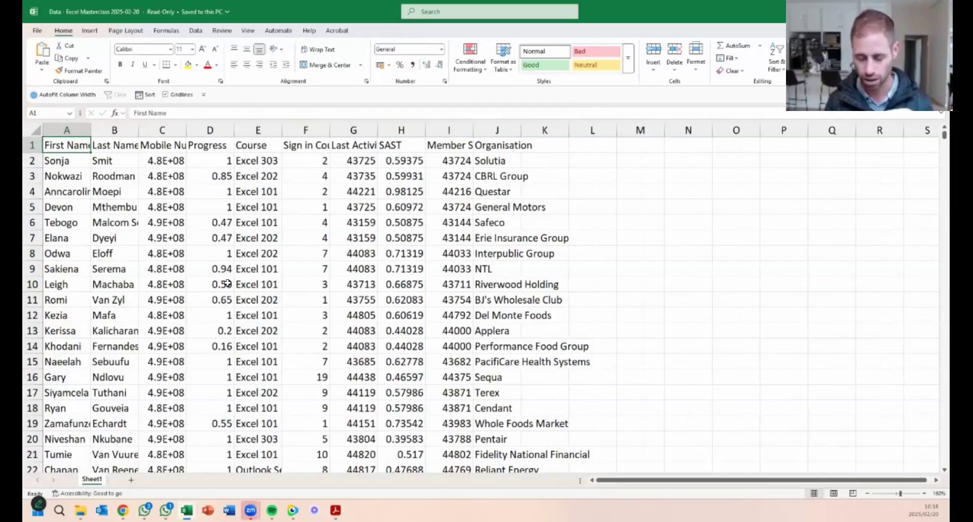
Step: Move to cell B3, jump to the last used cell of the worksheet and return to cell A1
key(Down)
key(Down)
key(Right)
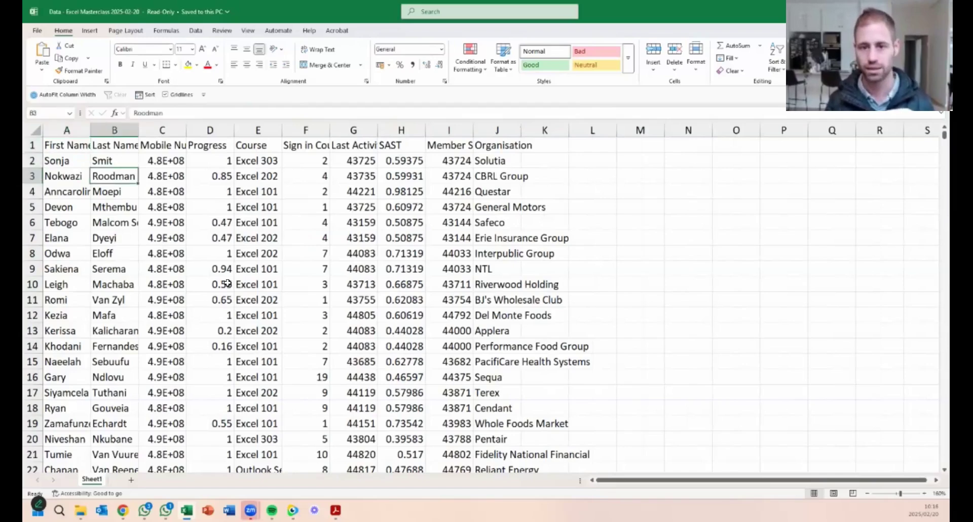
key(ctrl+End)
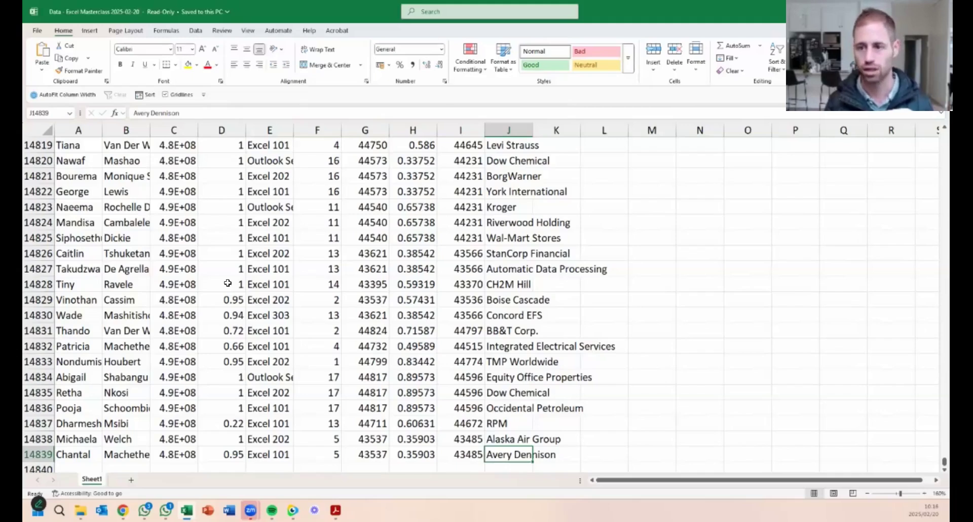
key(ctrl+Home)
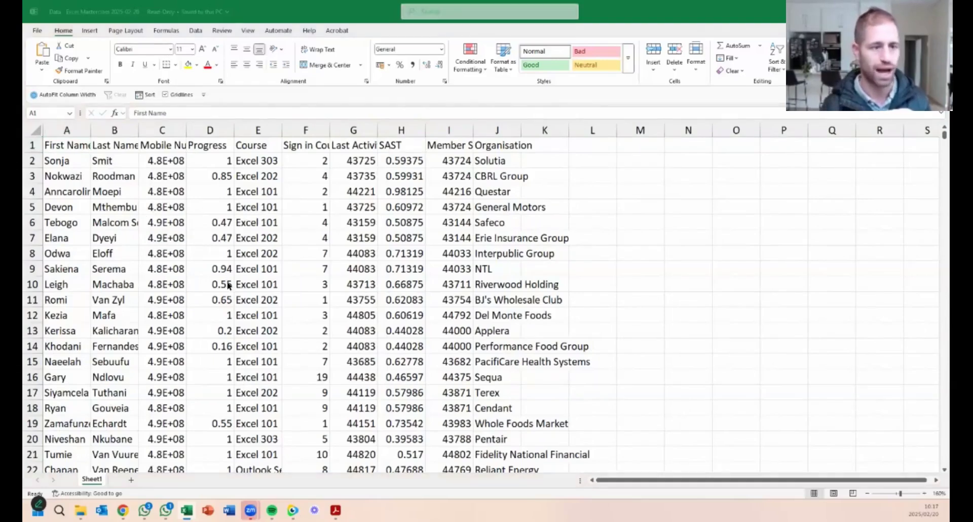
Step: Switch to Acrobat and bring up the PC keyboard shortcuts sheet at its Navigate Around Excel section
key(alt+Tab)
click(317, 10)
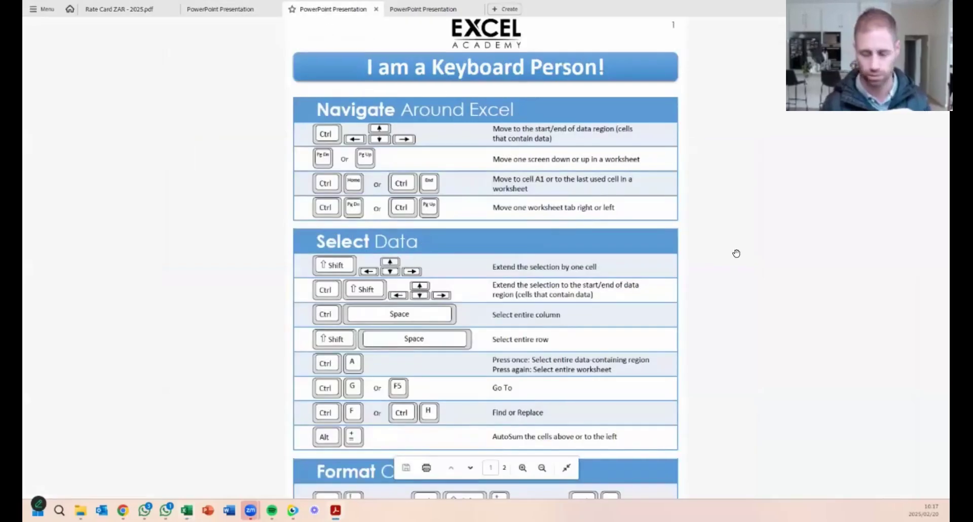
Step: Show the PC keyboard shortcuts sheet in full screen and advance to its second page with the Alphabetical Ctrl and F Key shortcuts
key(Escape)
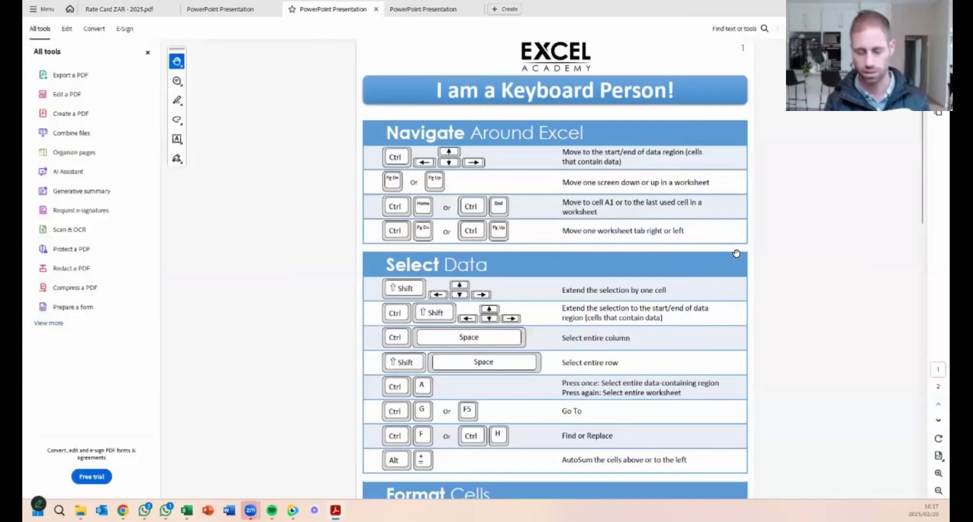
key(ctrl+h)
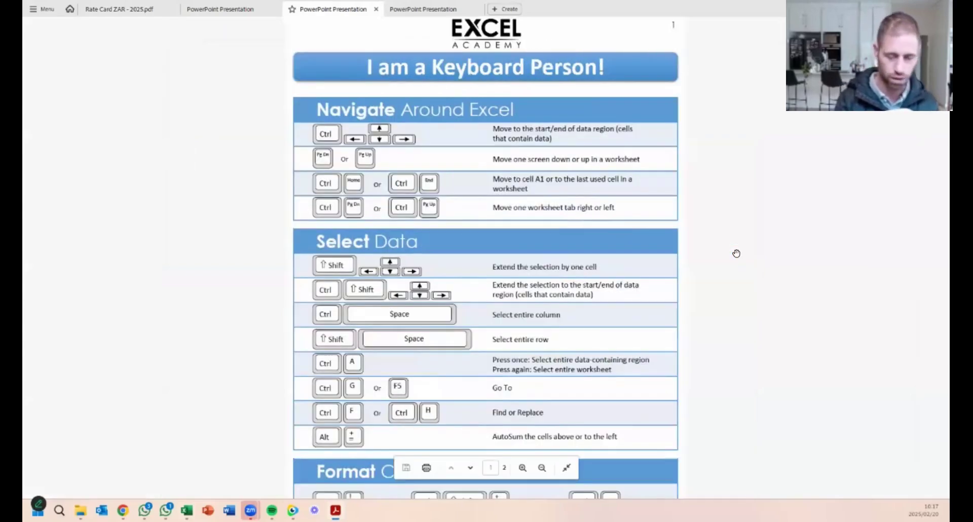
key(ctrl+l)
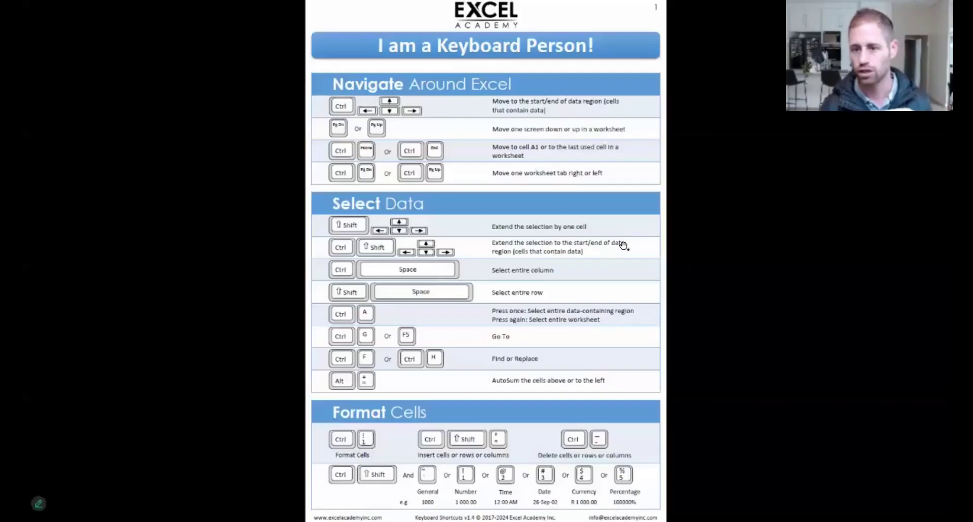
click(623, 246)
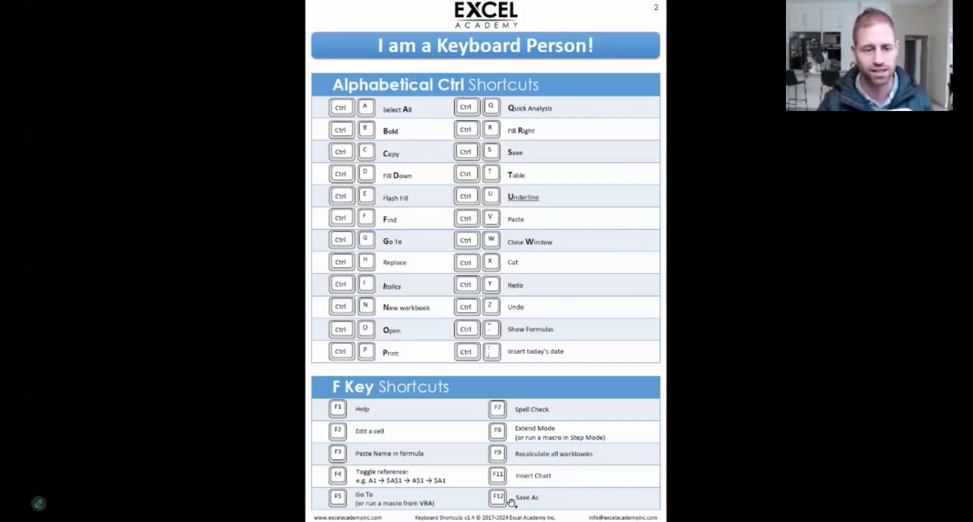
Step: Switch back to the Excel workbook, start Save As and browse to the Monthly Masterclass 2025-02-20 folder
key(alt+Tab)
click(257, 269)
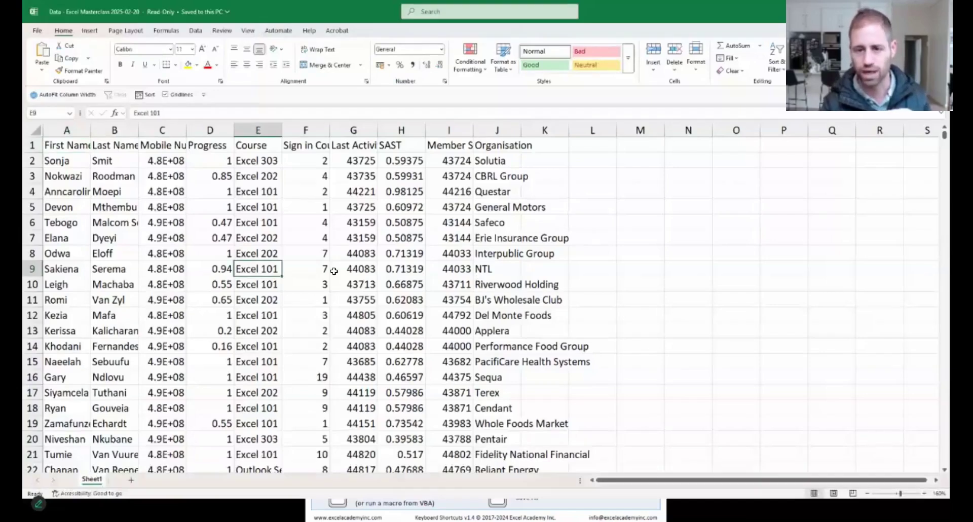
key(F12)
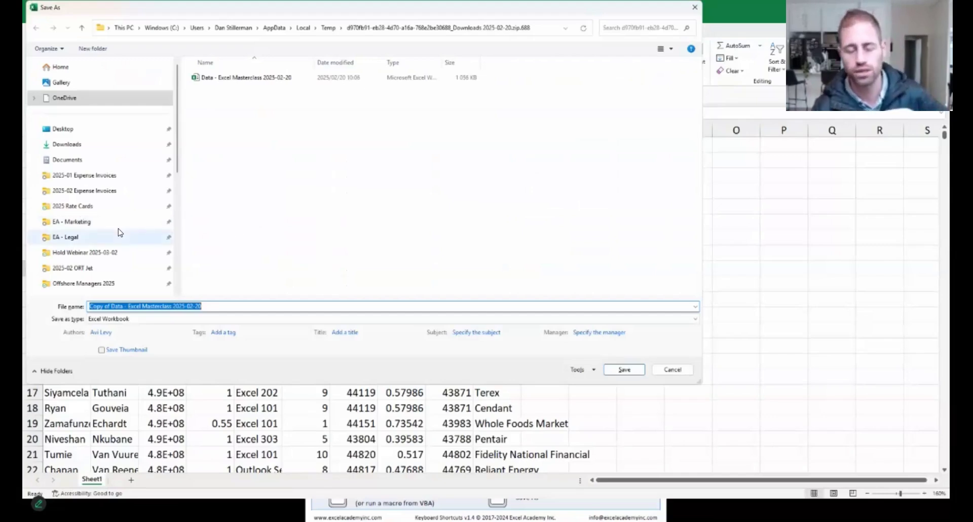
scroll(117, 248, down, 2)
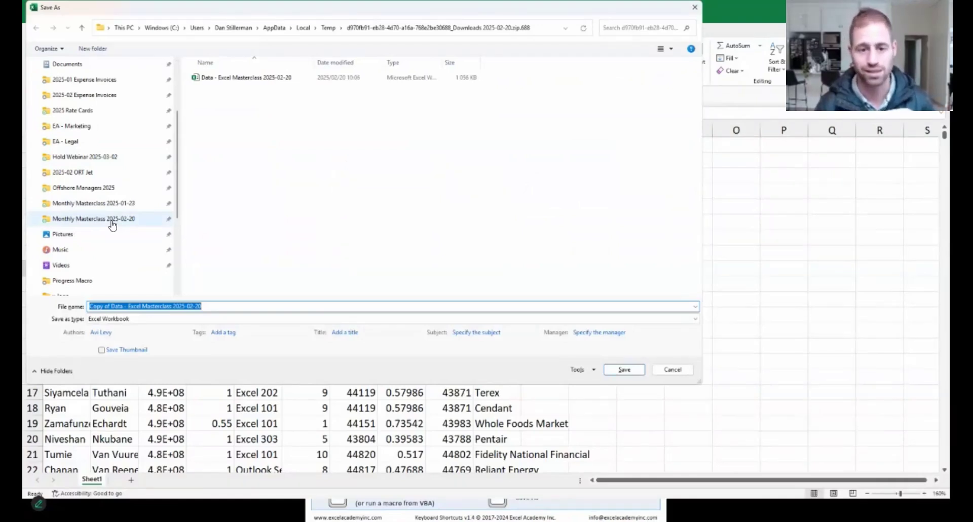
click(113, 222)
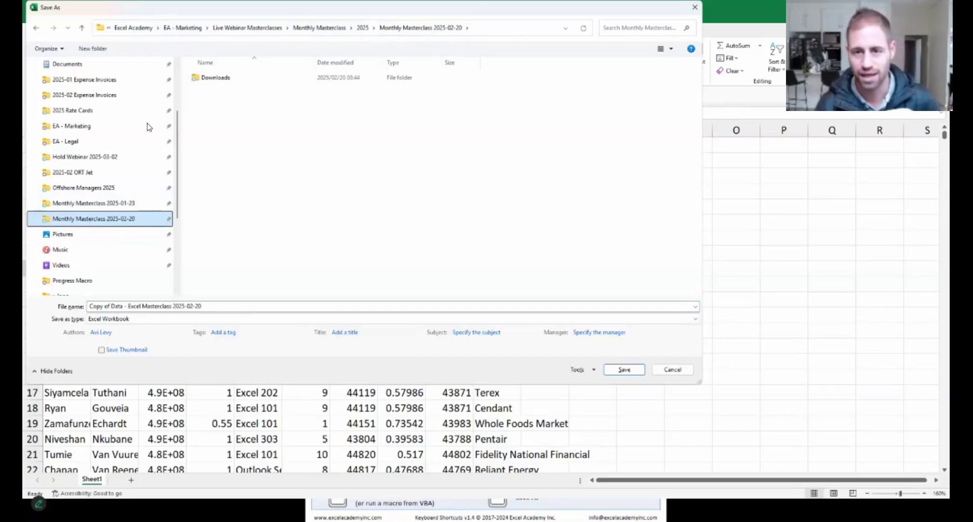
Step: Look into the Monthly Masterclass 2025-01-23 folder and return to the Monthly Masterclass 2025-02-20 folder
click(223, 81)
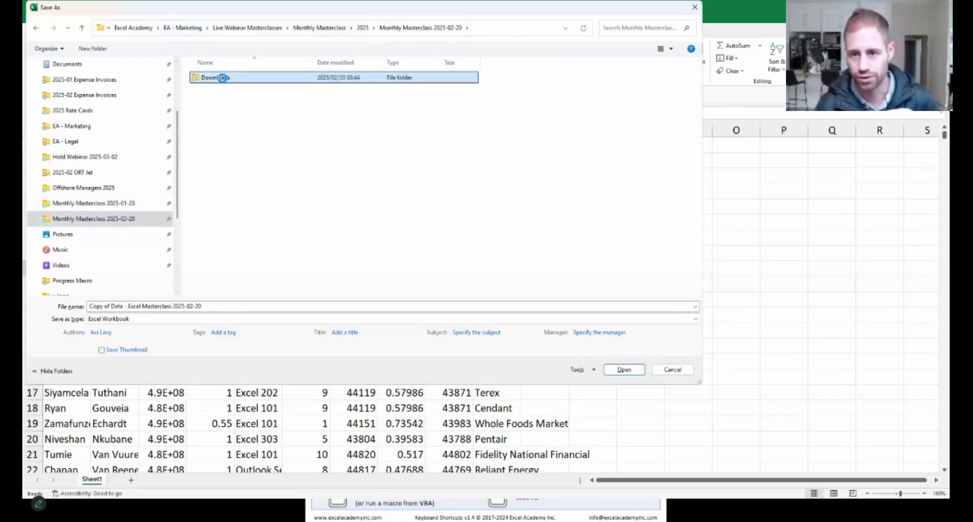
right_click(223, 80)
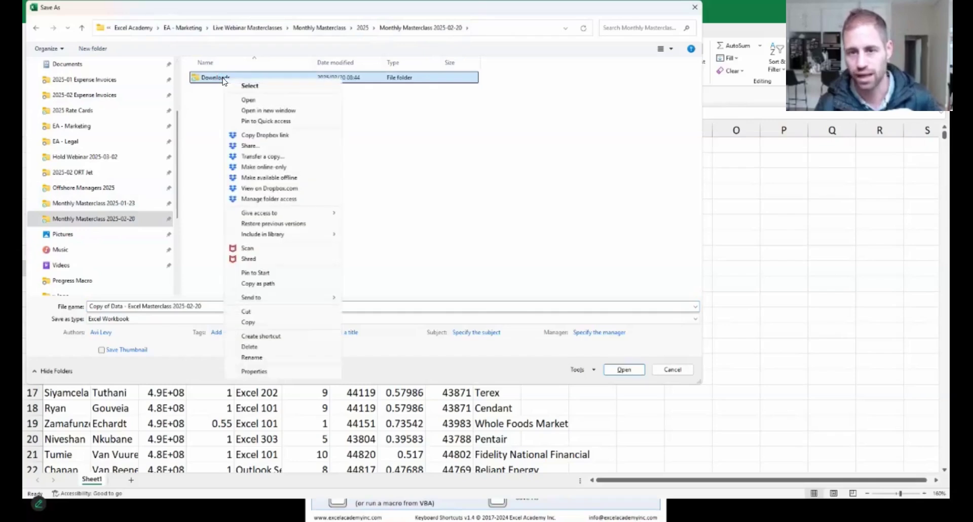
click(447, 144)
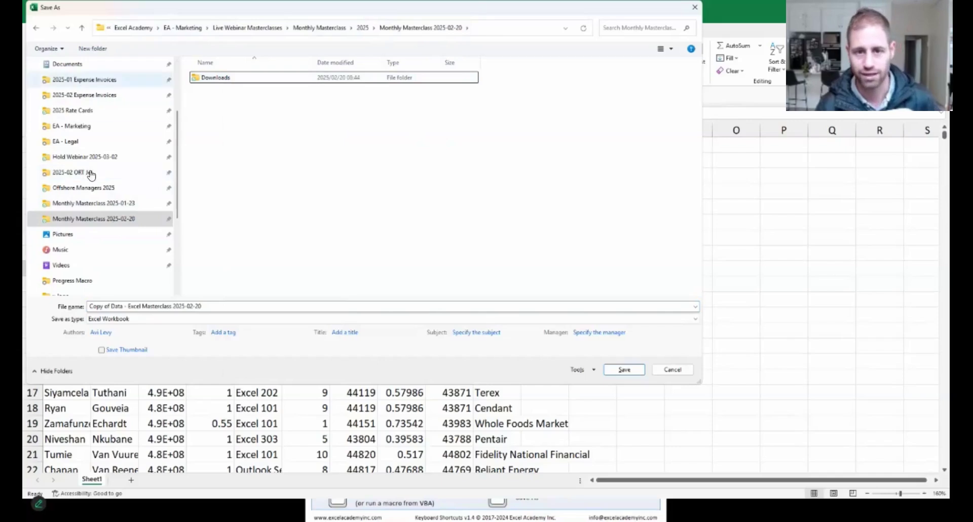
click(101, 204)
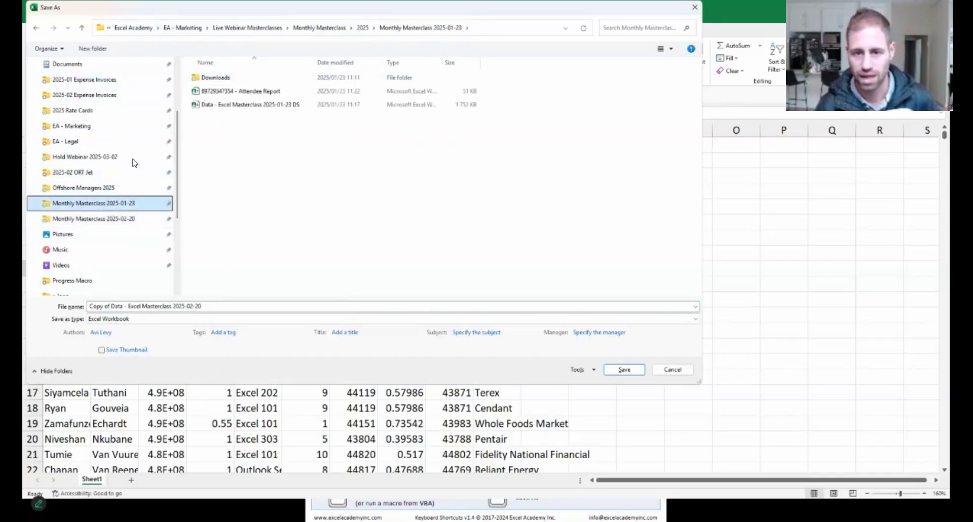
click(121, 220)
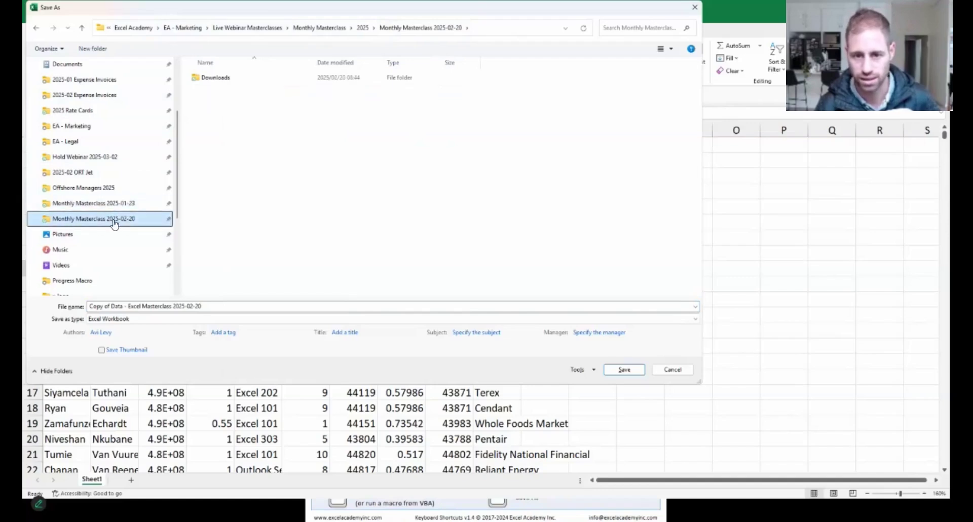
Step: Save the workbook in the Downloads subfolder as Data - Excel Masterclass 2025-02-20 DS
double_click(227, 79)
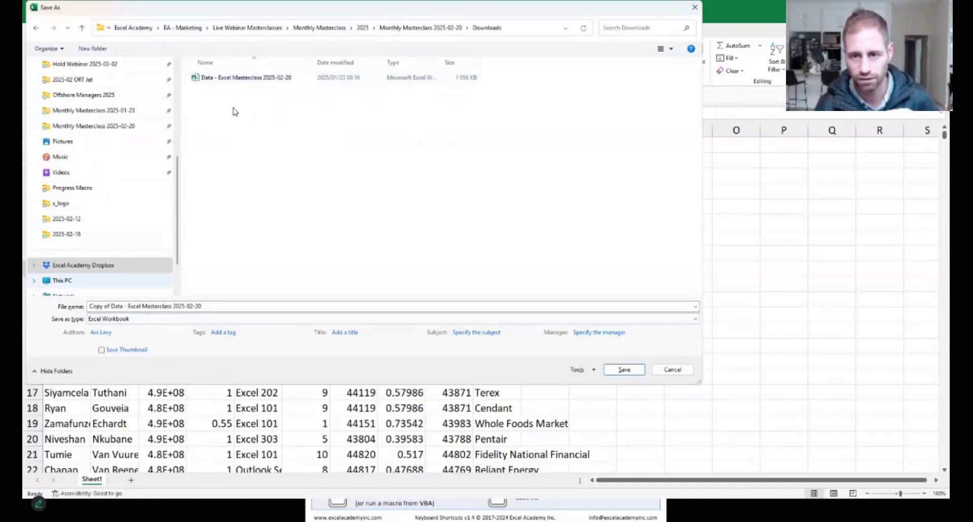
click(234, 77)
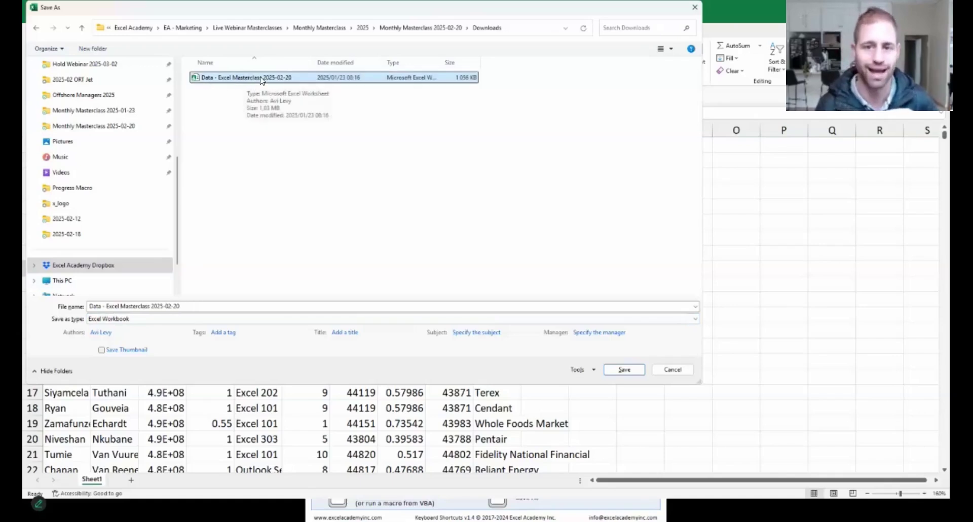
click(216, 306)
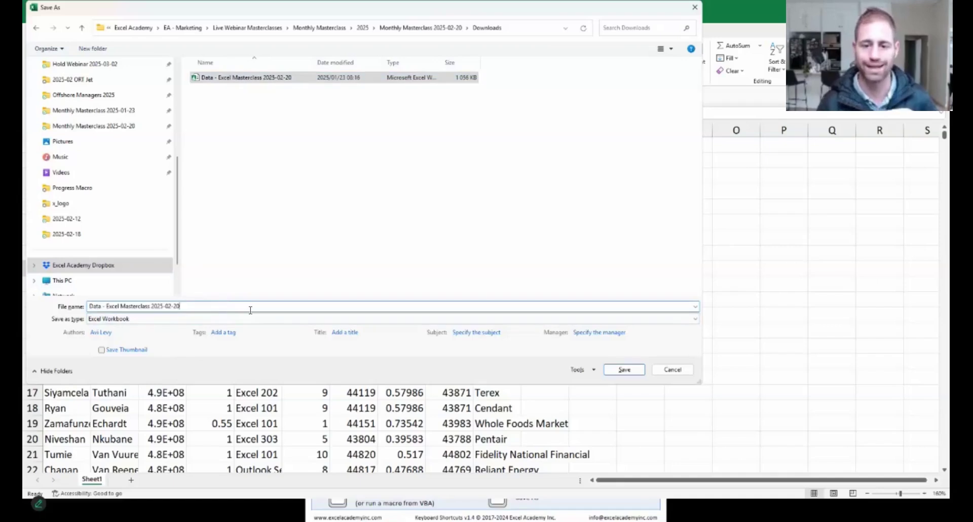
text(DS)
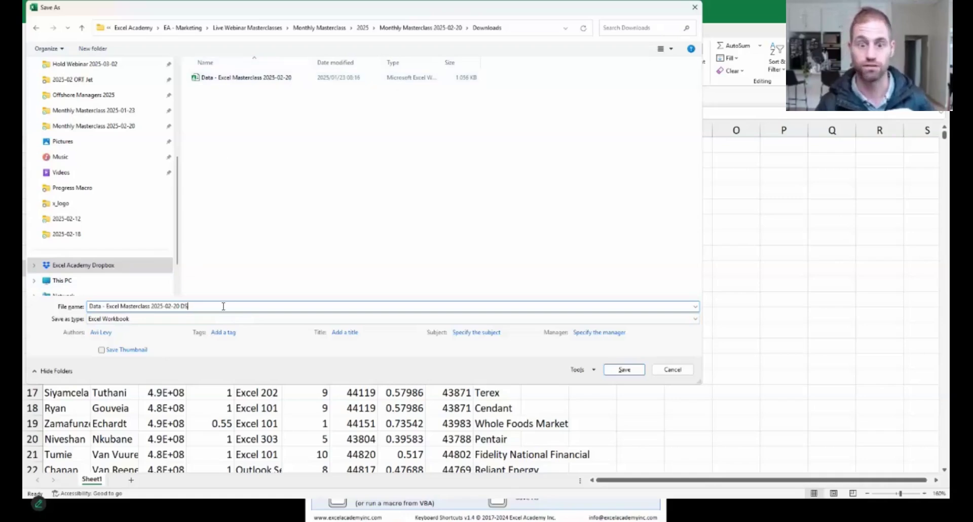
click(625, 370)
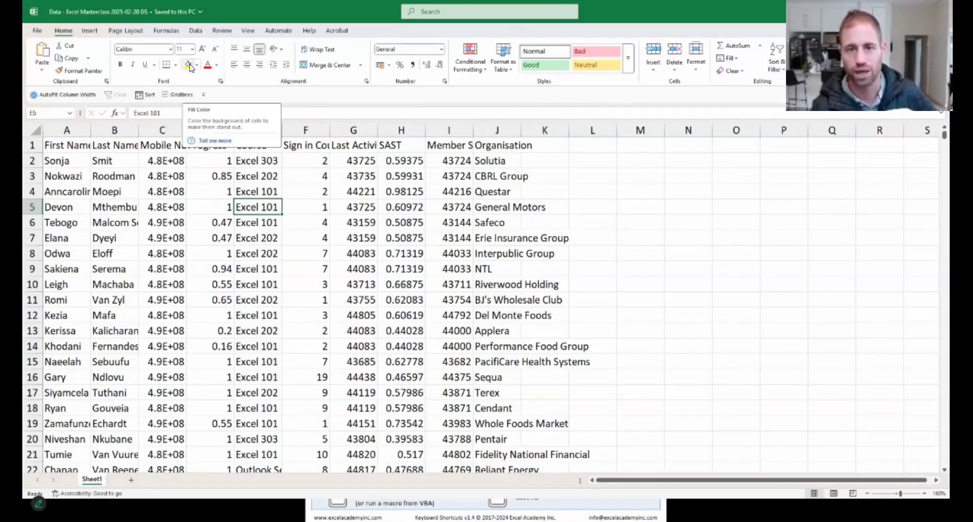
Step: Add the Fill Color command to the Quick Access Toolbar
right_click(189, 69)
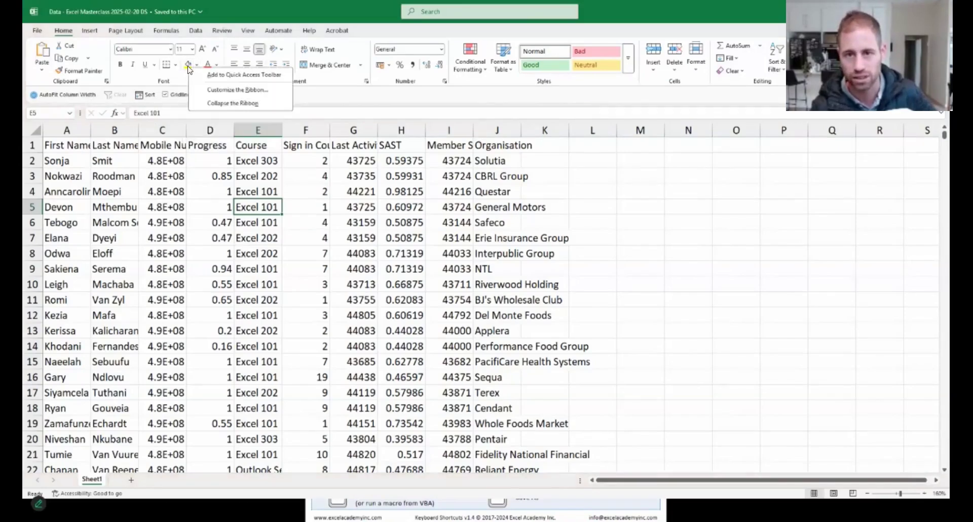
click(223, 75)
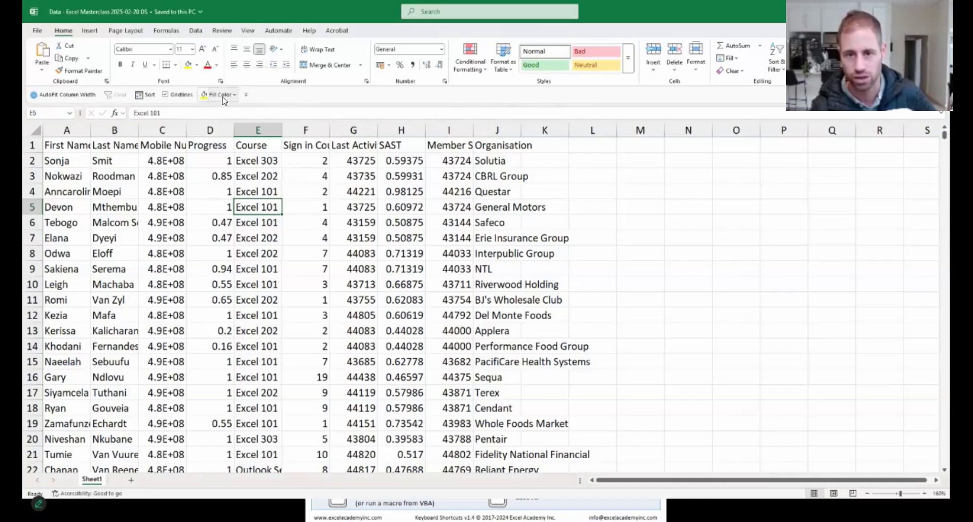
Step: Show the Quick Access Toolbar above the ribbon and return it below the ribbon
right_click(223, 99)
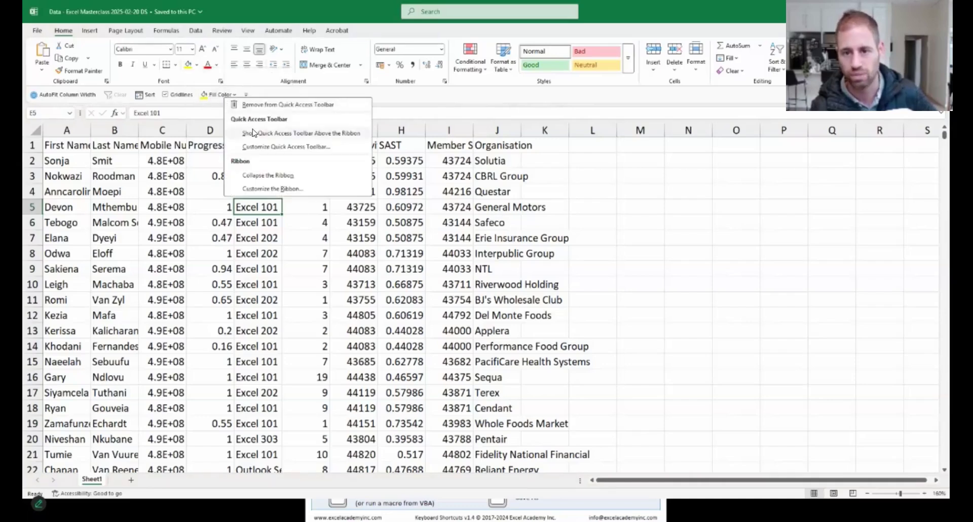
click(284, 134)
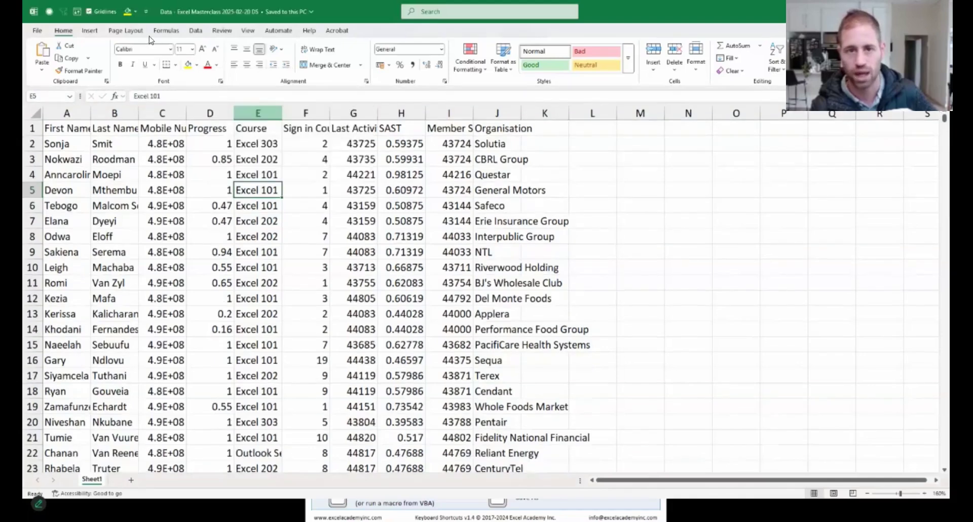
right_click(126, 12)
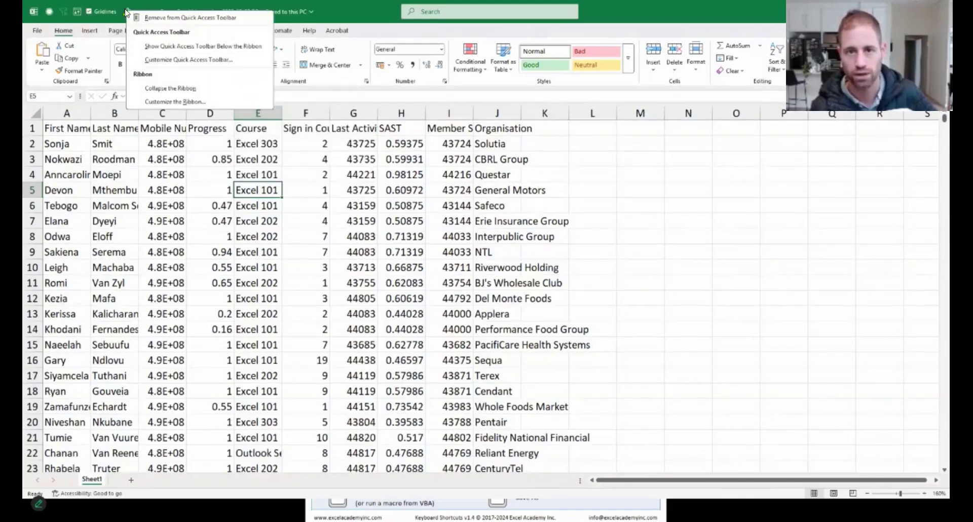
click(168, 47)
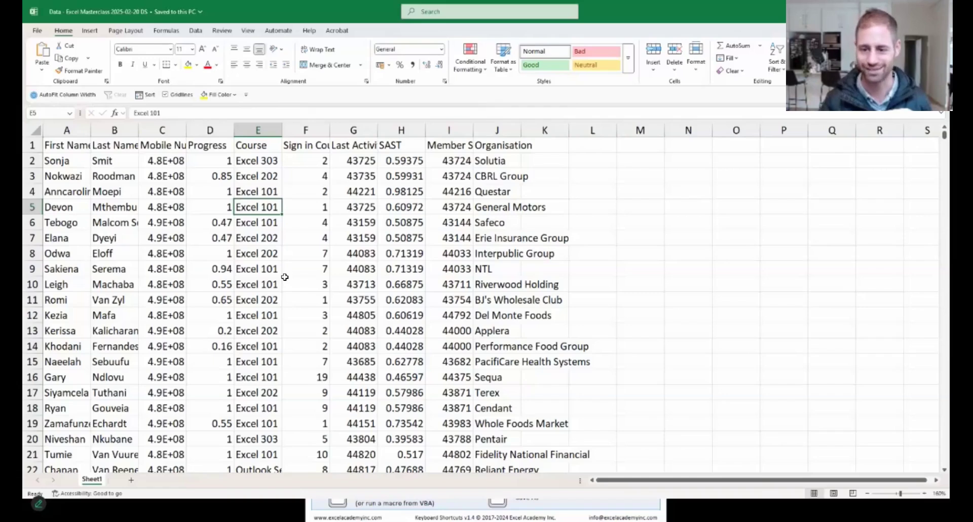
Step: Insert a new worksheet before Sheet1 and rename it Warm up
click(183, 252)
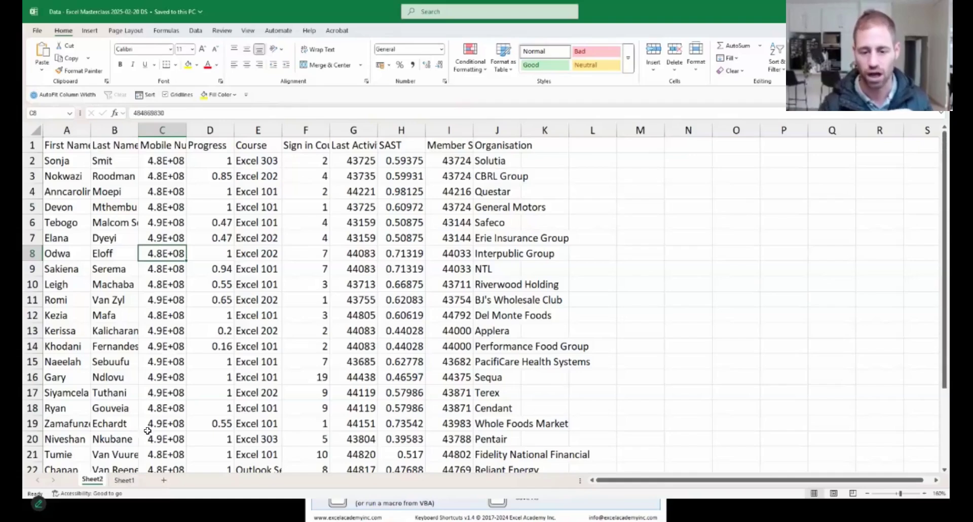
key(shift+F11)
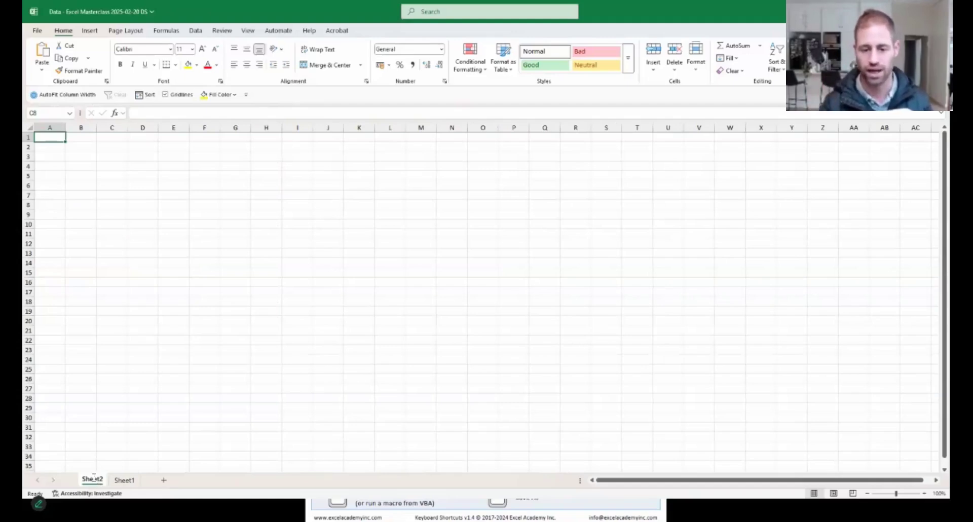
double_click(92, 480)
text(Warm up)
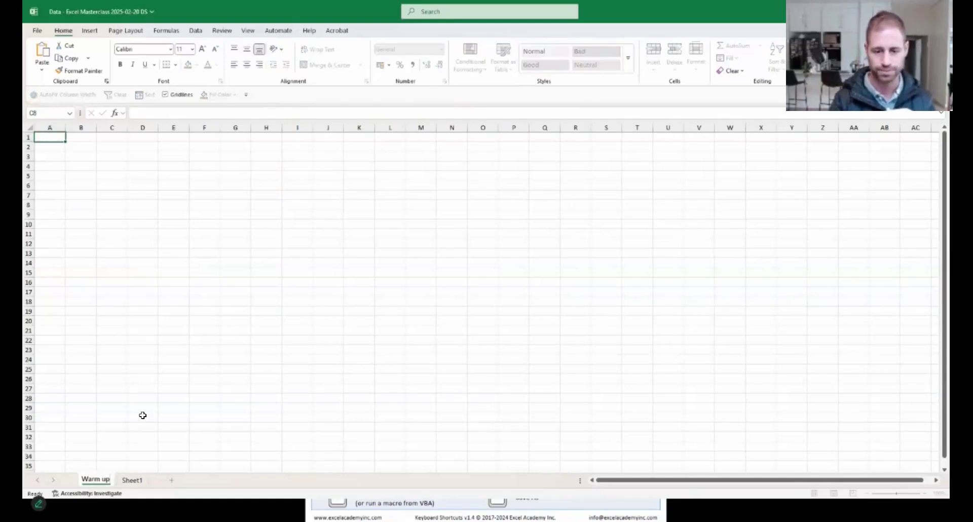
key(Return)
Step: Rename the Sheet1 worksheet containing the student records as Data
click(137, 480)
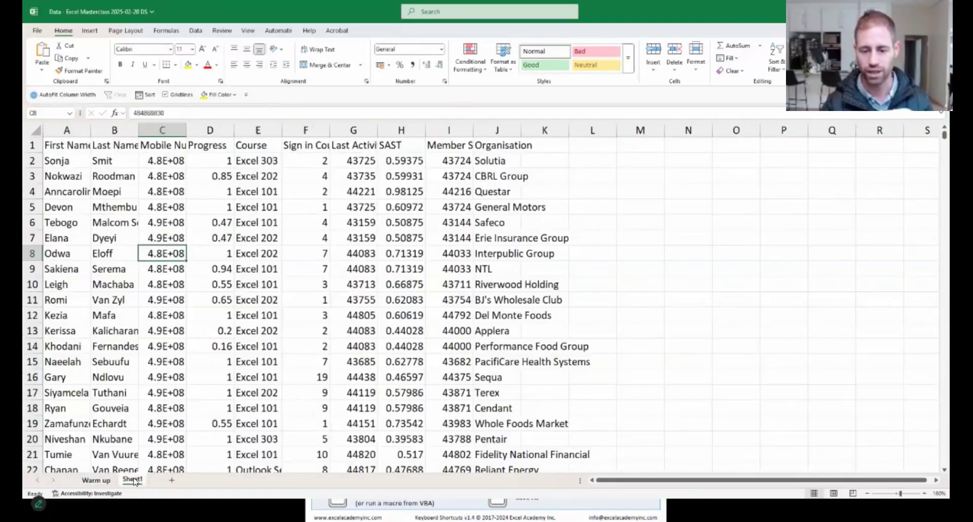
double_click(132, 479)
text(Data)
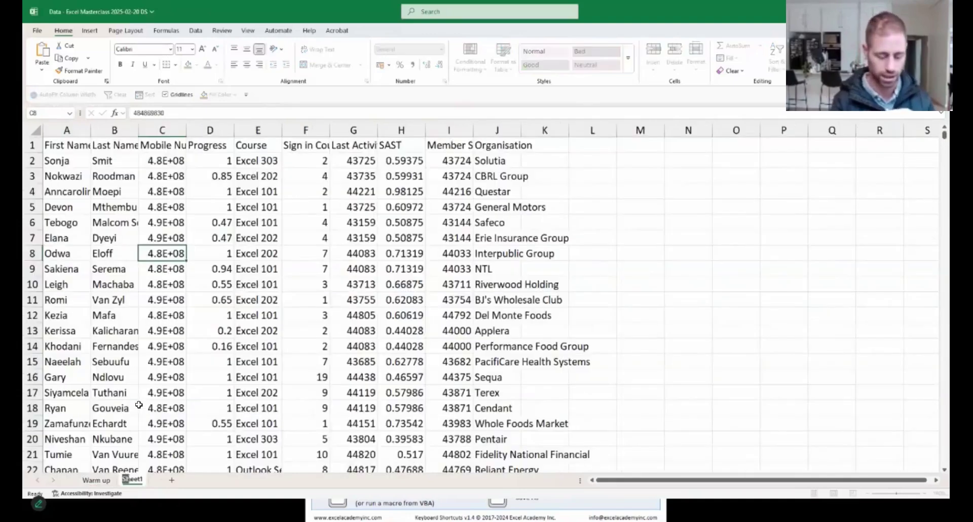
key(Return)
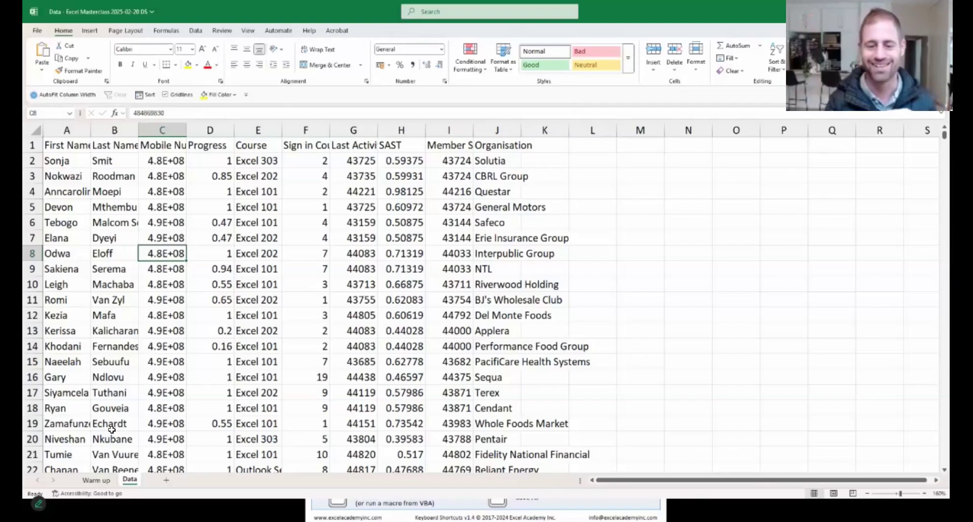
Step: Move back and forth between the Warm up and Data worksheets, ending on Data
key(ctrl+Page_Up)
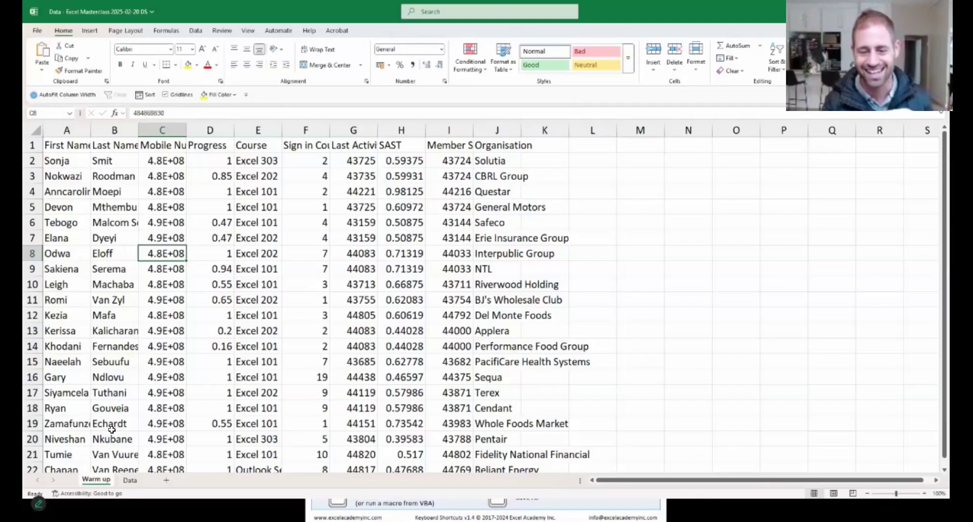
click(121, 480)
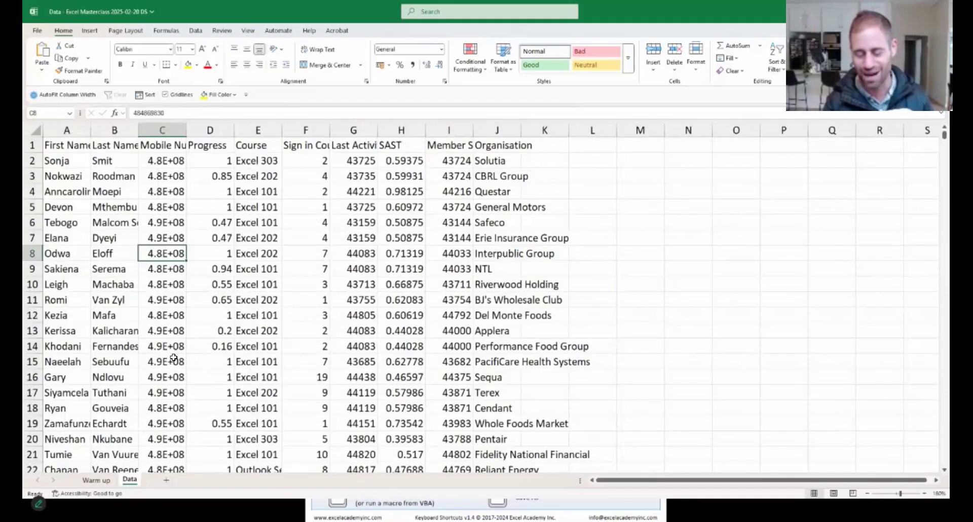
key(ctrl+Page_Up)
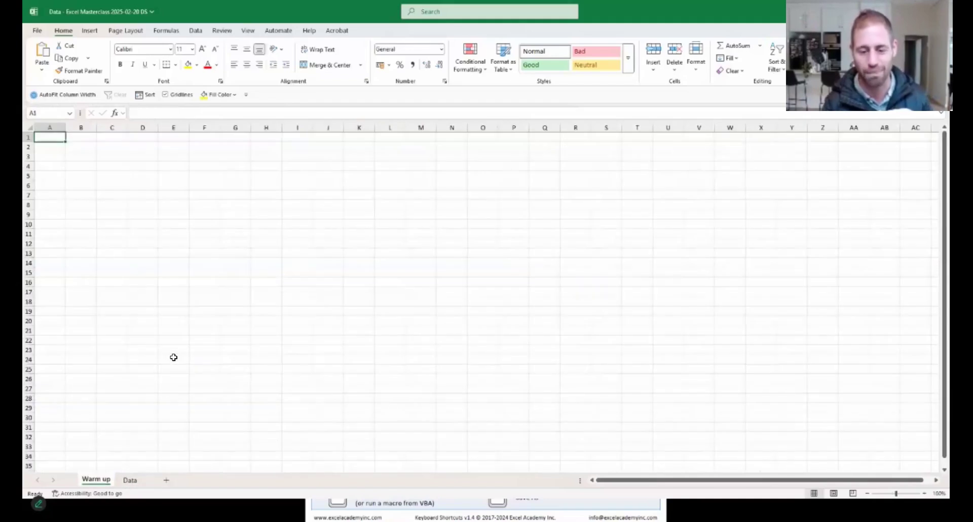
key(ctrl+Page_Down)
key(ctrl+Page_Up)
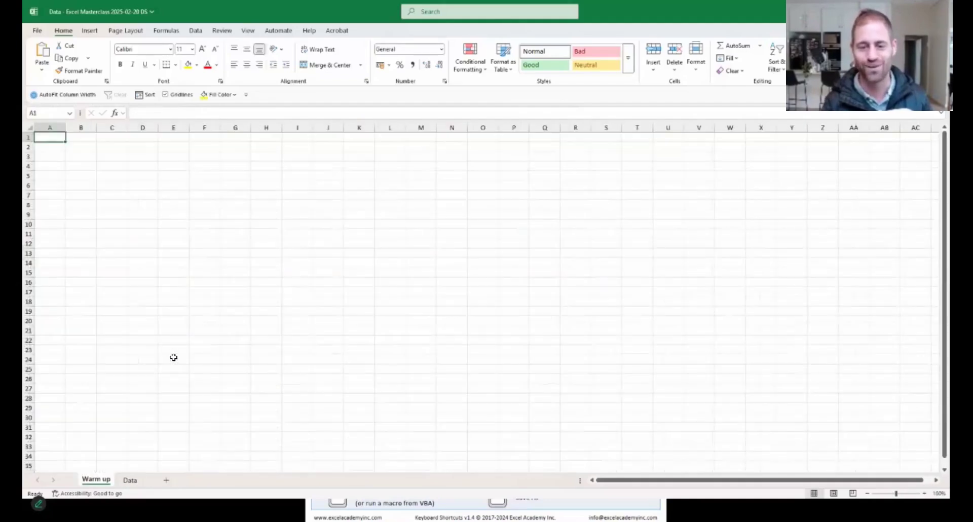
key(ctrl+Page_Down)
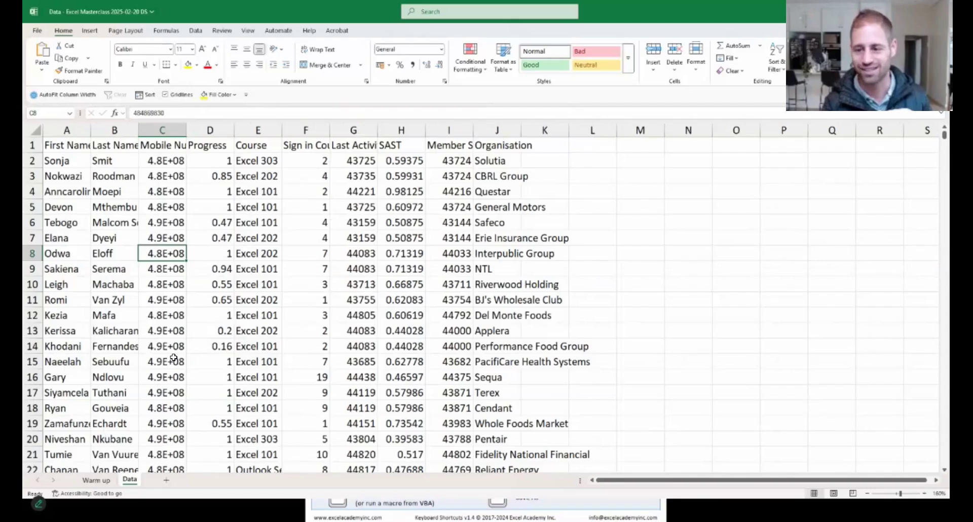
Step: Go to the Warm up worksheet, then switch to the web browser and open two new tabs
key(ctrl+Page_Up)
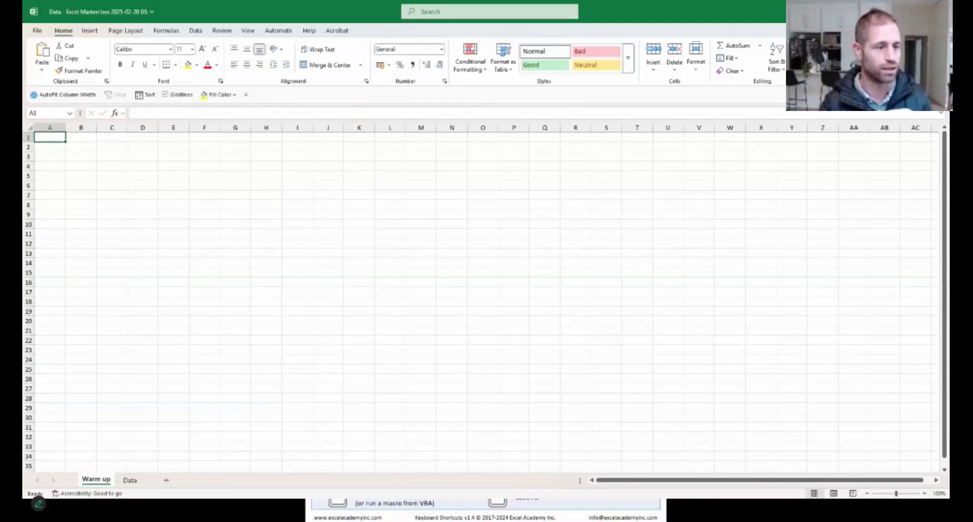
key(alt+Tab)
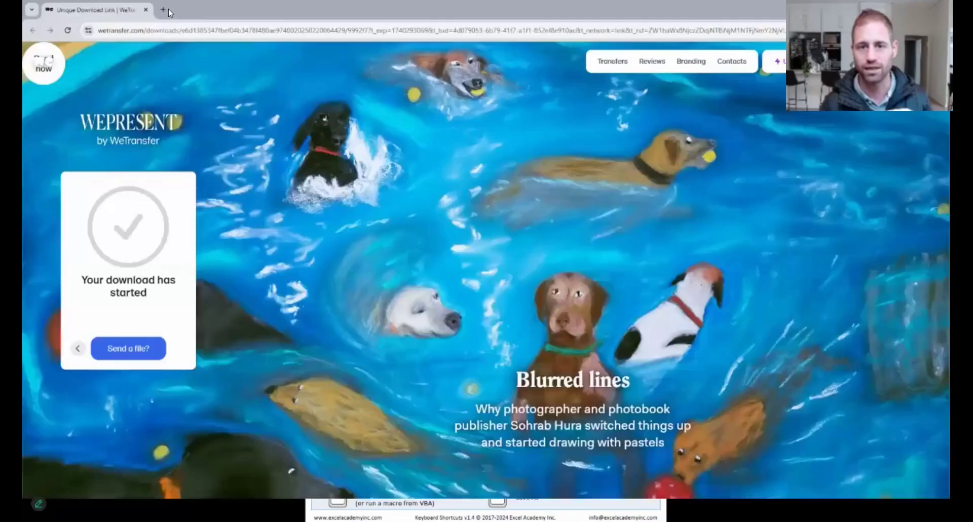
click(168, 8)
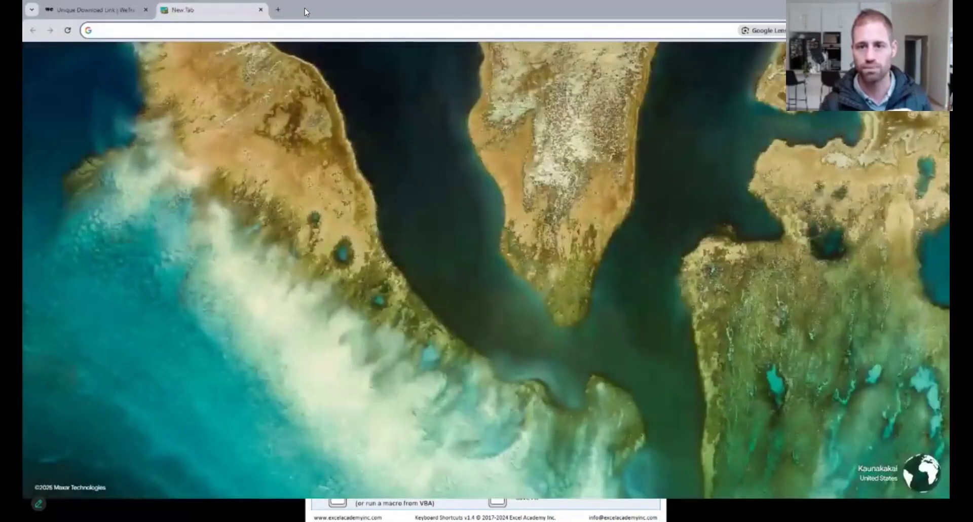
click(278, 9)
Step: Cycle back and forth through the open browser tabs to the WeTransfer page, then return to the Excel workbook
key(ctrl+shift+Tab)
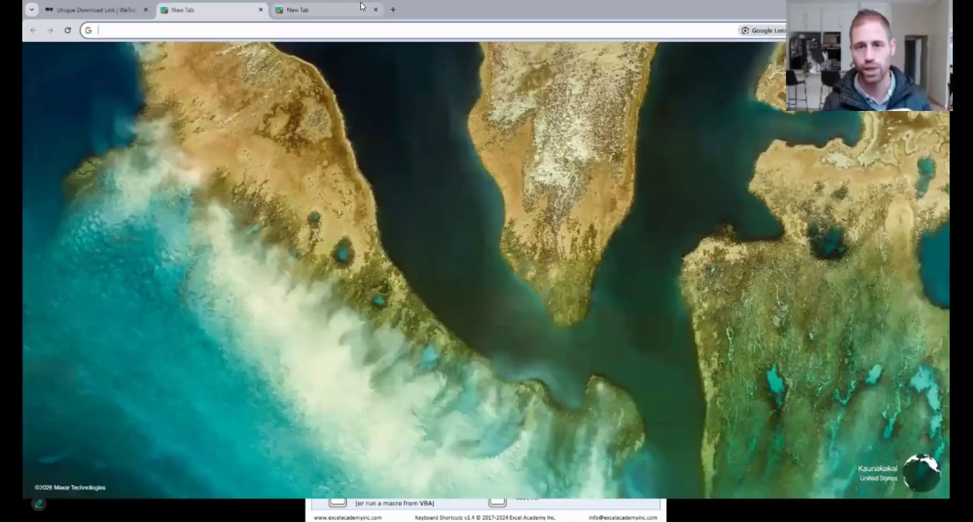
key(ctrl+shift+Tab)
key(ctrl+Tab)
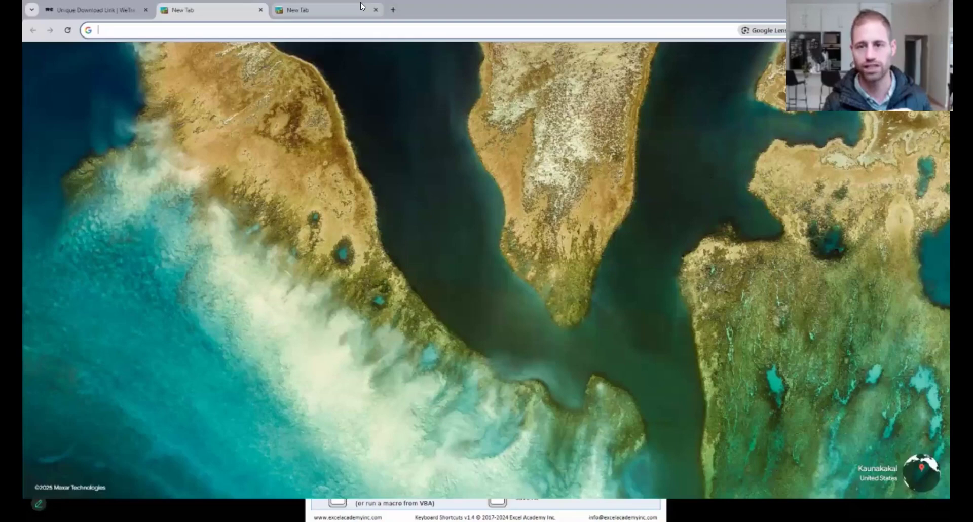
key(ctrl+shift+Tab)
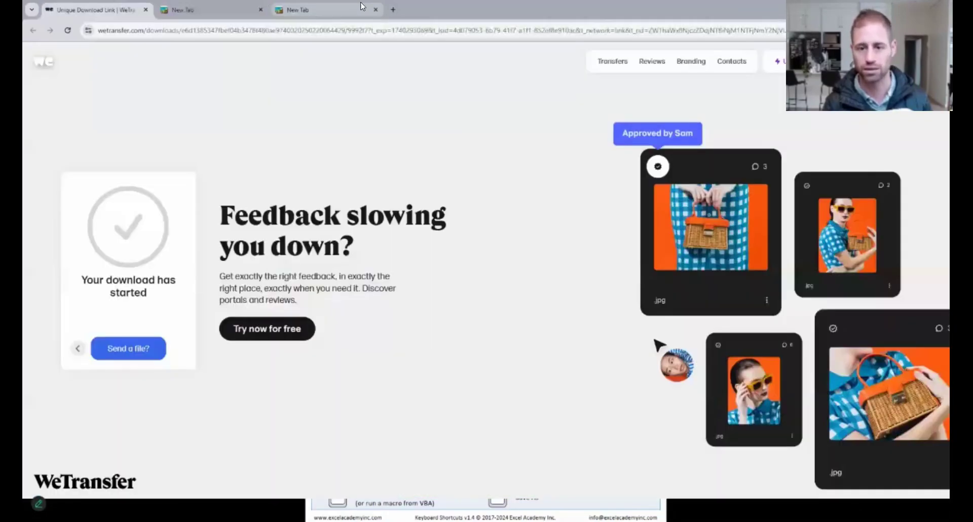
key(alt+Tab)
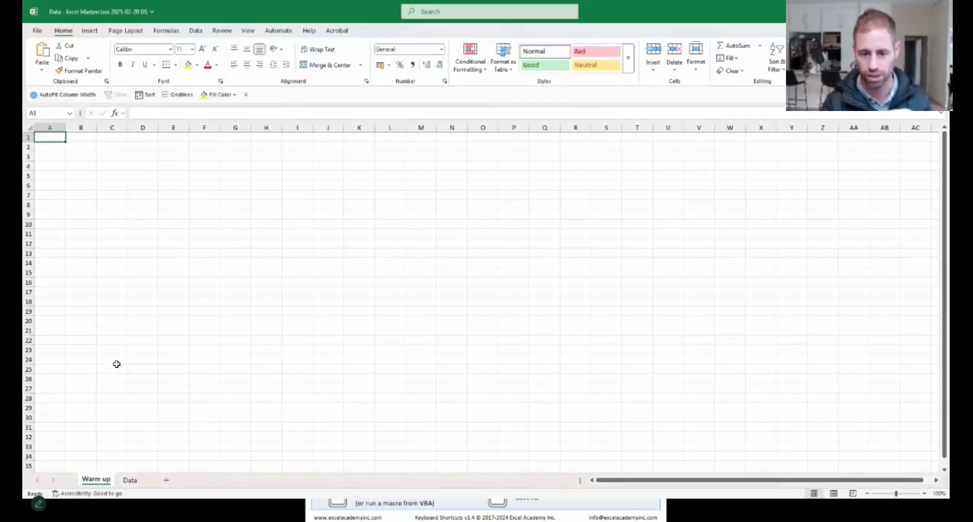
Step: Enter the numbers 1 to 7 in cells A1:A7 of the Warm up worksheet
ctrl+scroll(99, 185, up, 3)
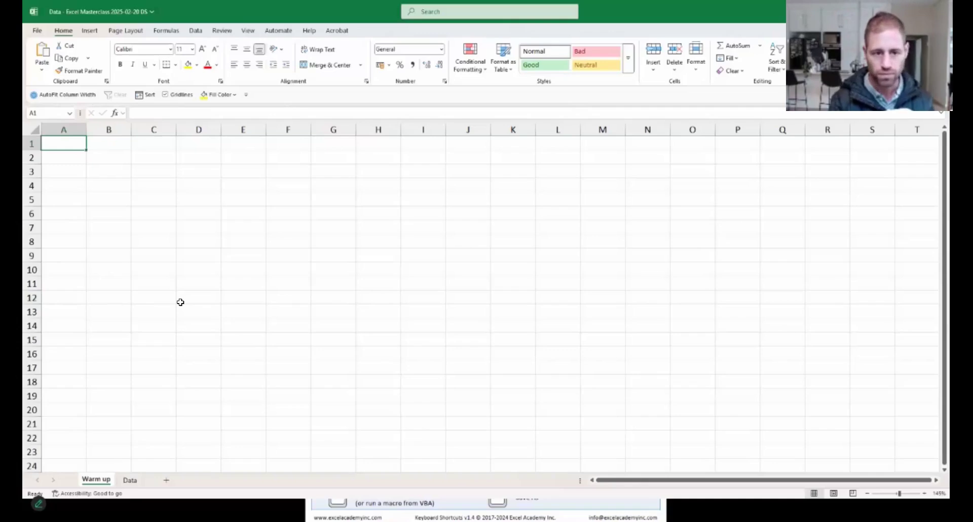
text(1)
key(Return)
text(2)
key(Return)
text(3)
key(Return)
text(4)
key(Return)
text(5)
key(Return)
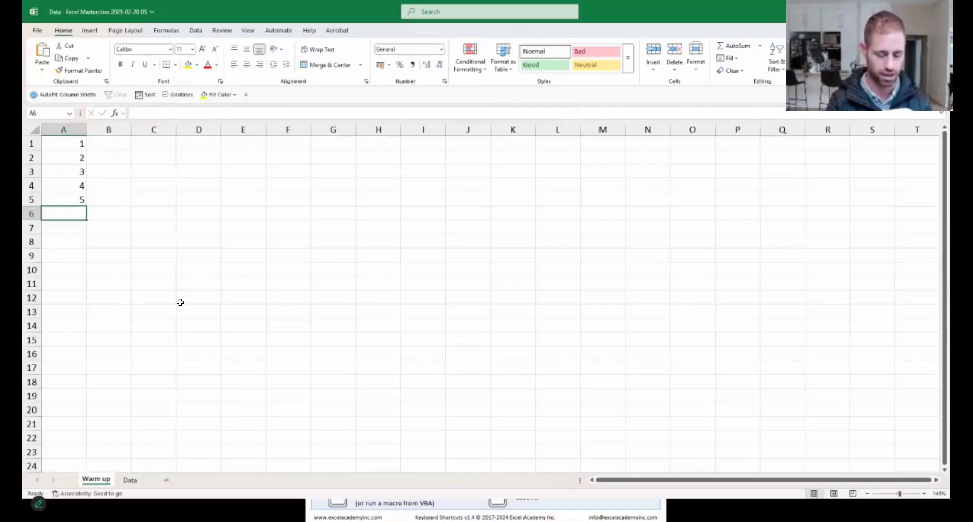
text(6)
key(Return)
text(7)
key(Return)
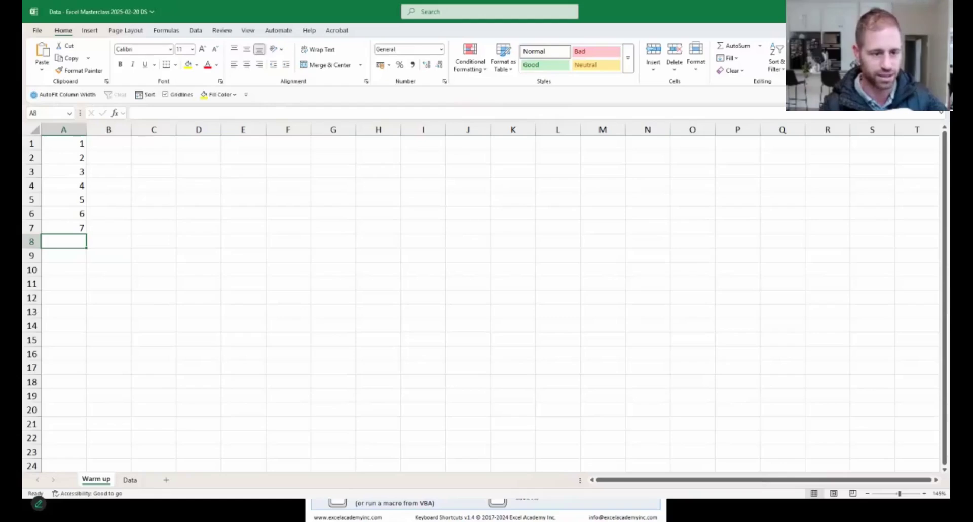
Step: Extend the number pattern in A1:A2 down to A20 with AutoFill
drag(496, 111, 43, 109)
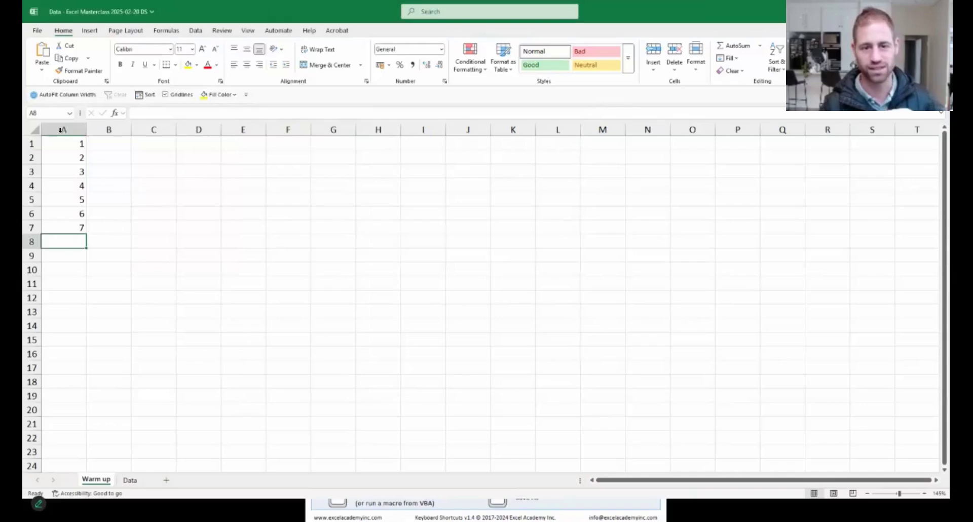
drag(78, 144, 78, 153)
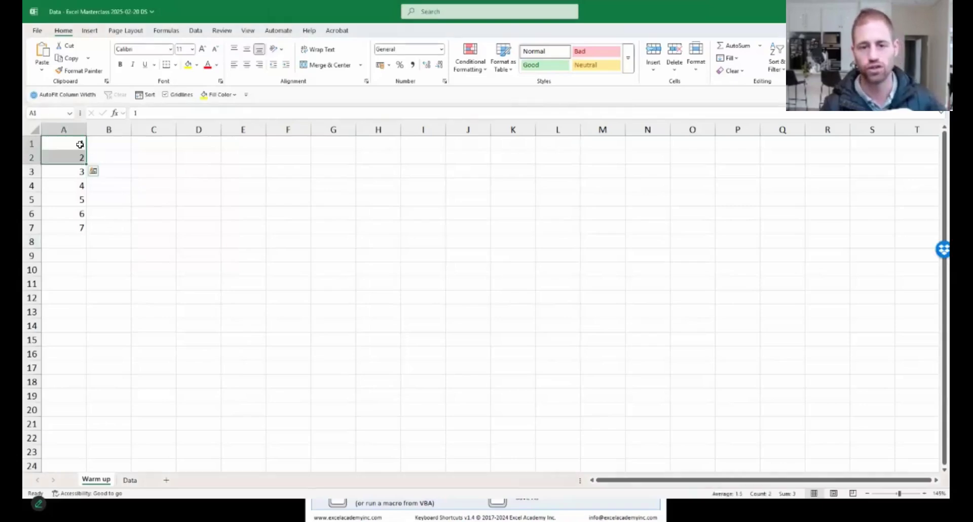
drag(68, 150, 86, 164)
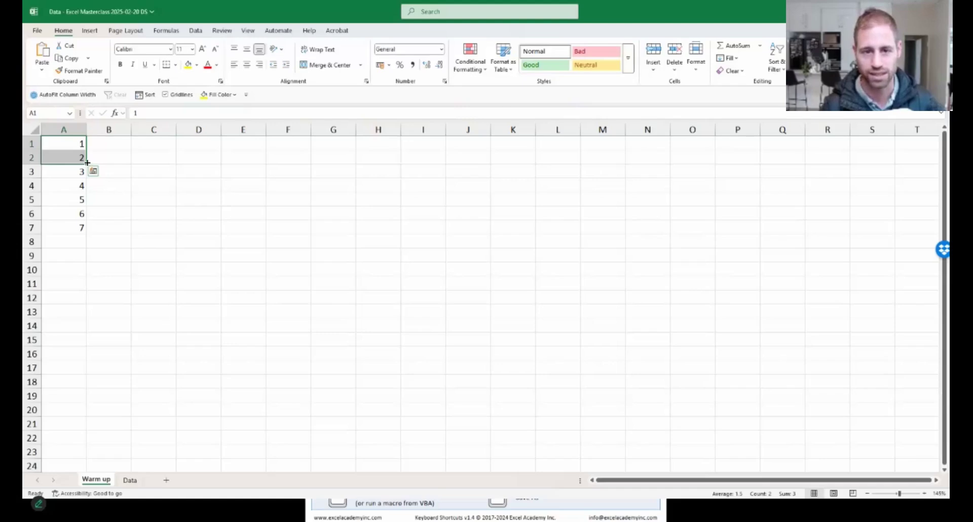
drag(87, 164, 91, 414)
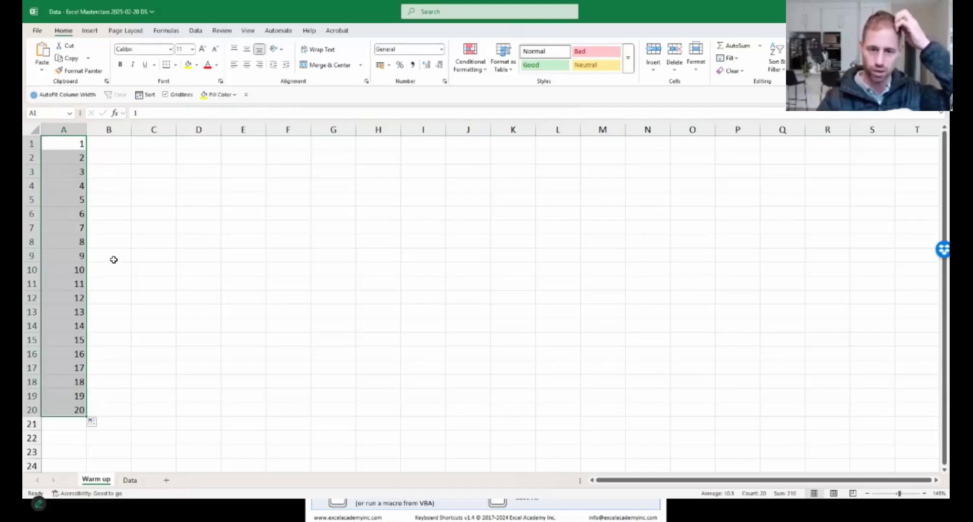
Step: Change the fill in column A to Copy Cells and then back to Fill Series
click(93, 424)
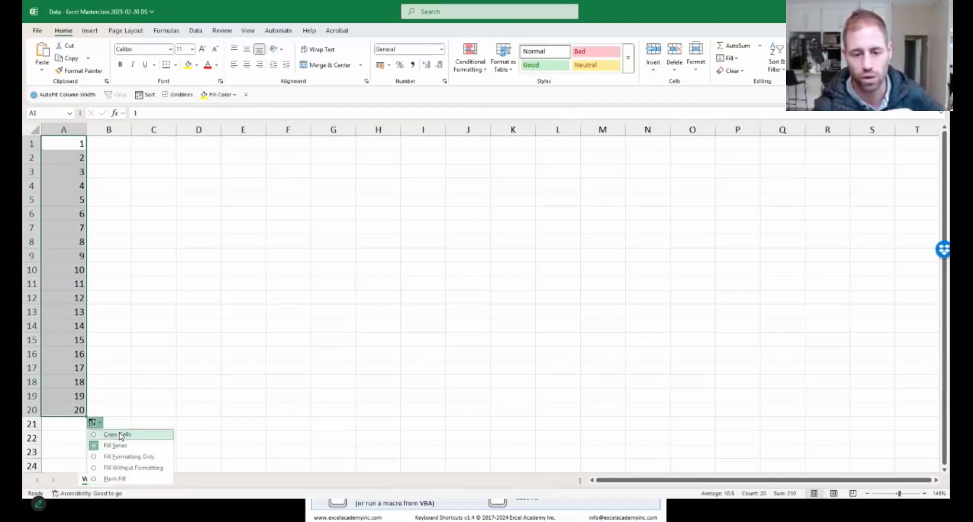
click(120, 435)
click(93, 424)
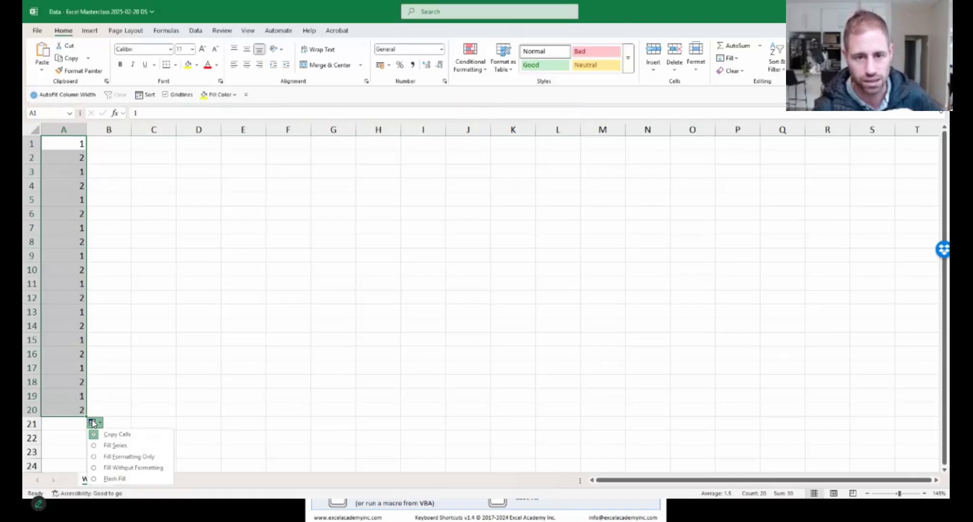
click(114, 445)
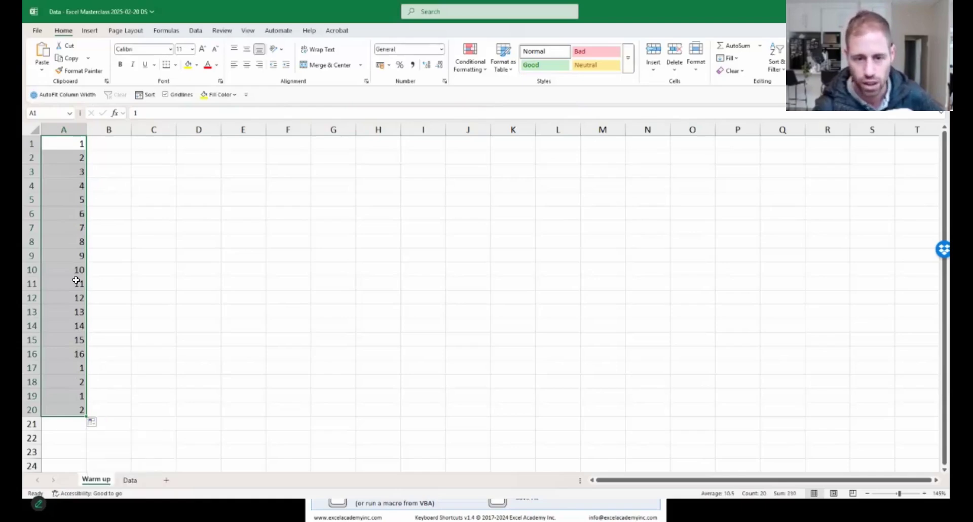
click(102, 146)
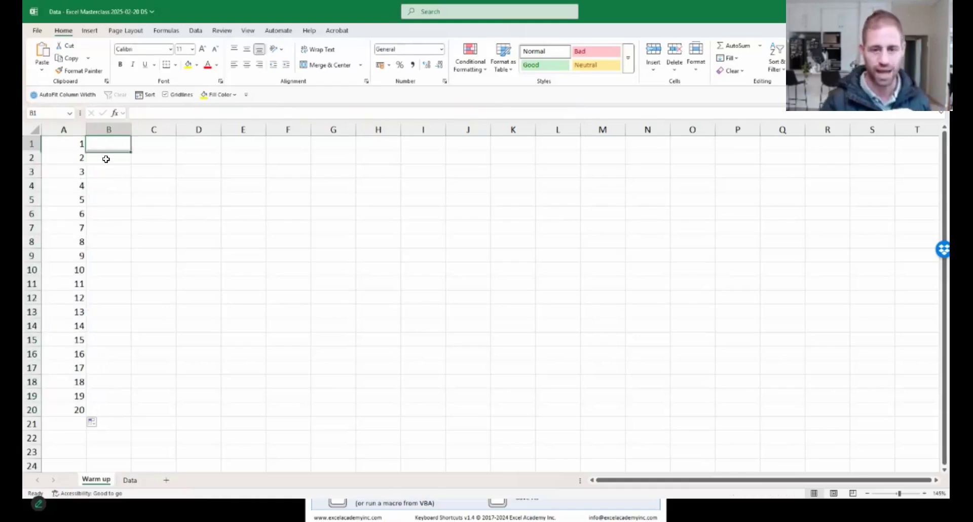
Step: Undo the column A fill and clear cells A2:A7, leaving only the 1 in A1
key(ctrl+z)
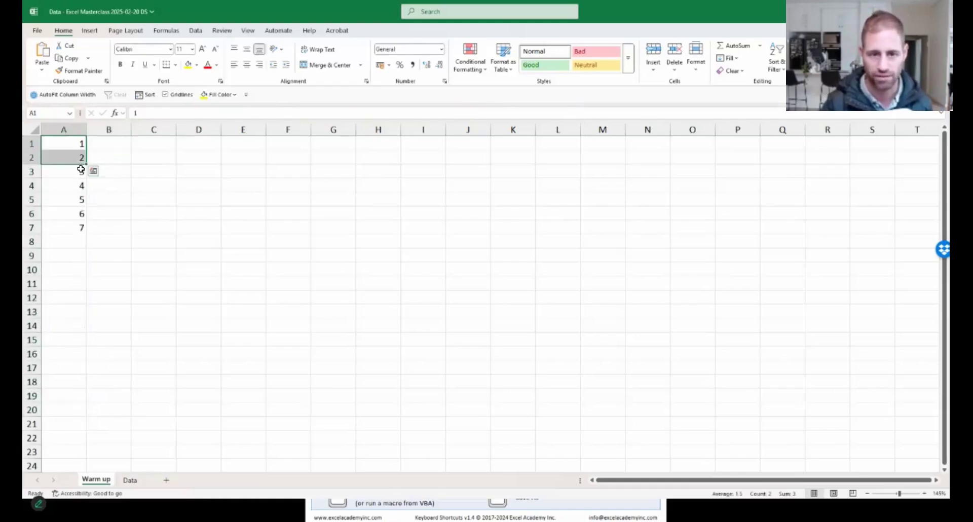
click(80, 170)
shift+click(69, 223)
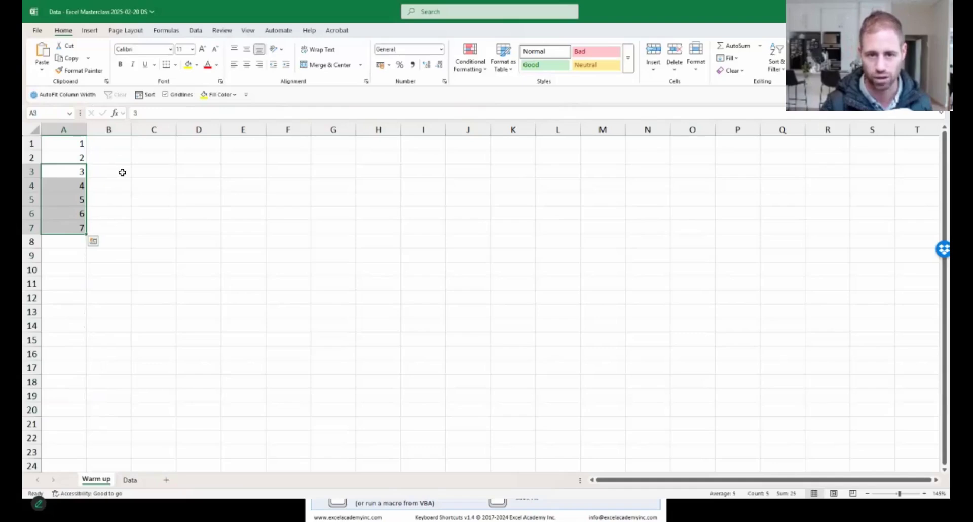
key(Delete)
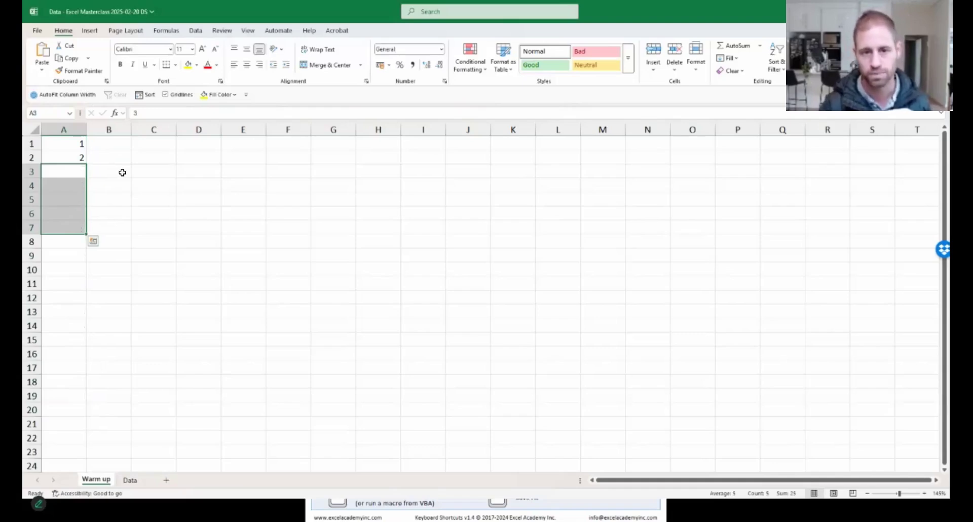
click(74, 144)
click(73, 158)
key(Delete)
Step: AutoFill the 1 in A1 down to A20 and set the fill option to Fill Series
click(73, 144)
drag(85, 150, 88, 411)
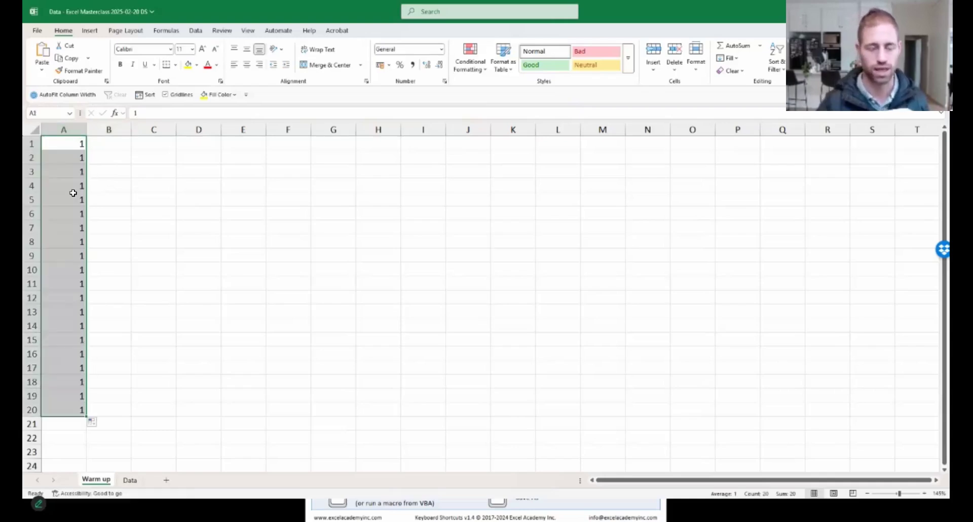
click(95, 424)
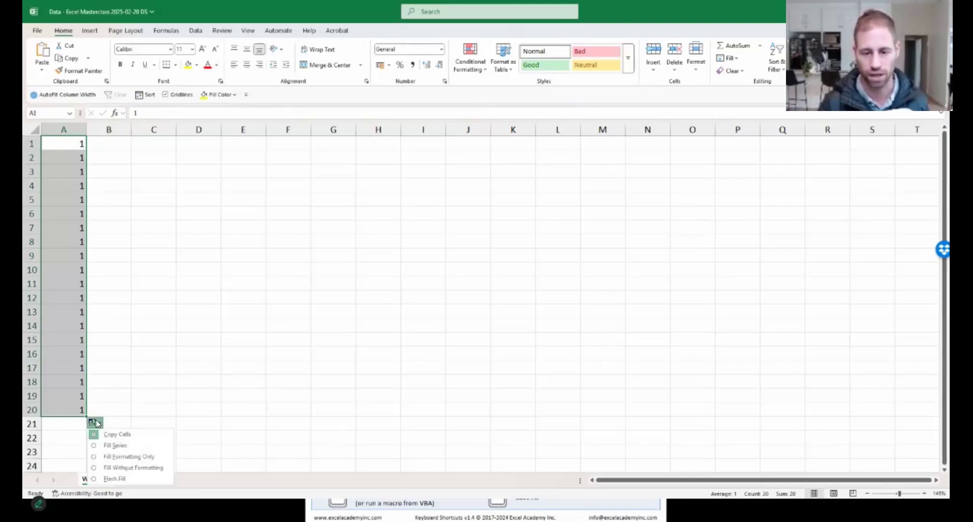
click(108, 445)
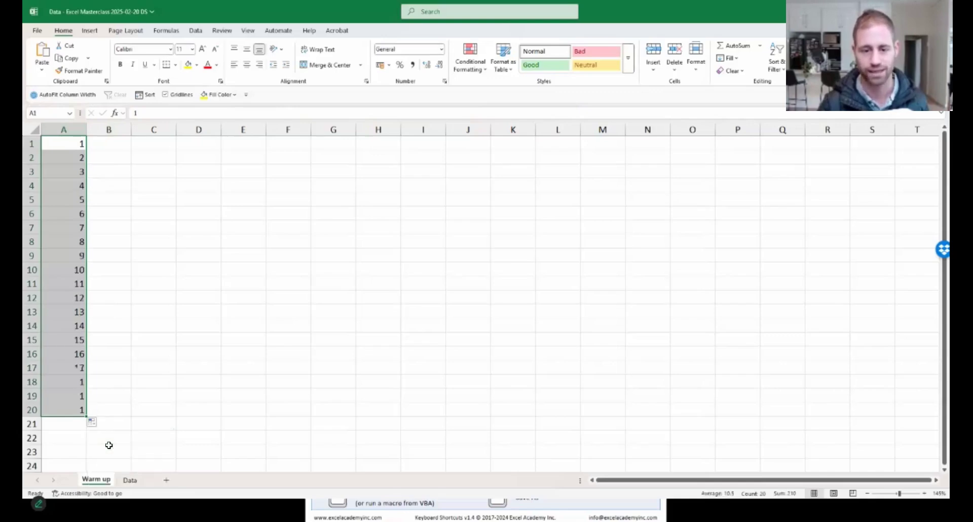
Step: Enter the date 2025/02/20 in cell B1
click(109, 146)
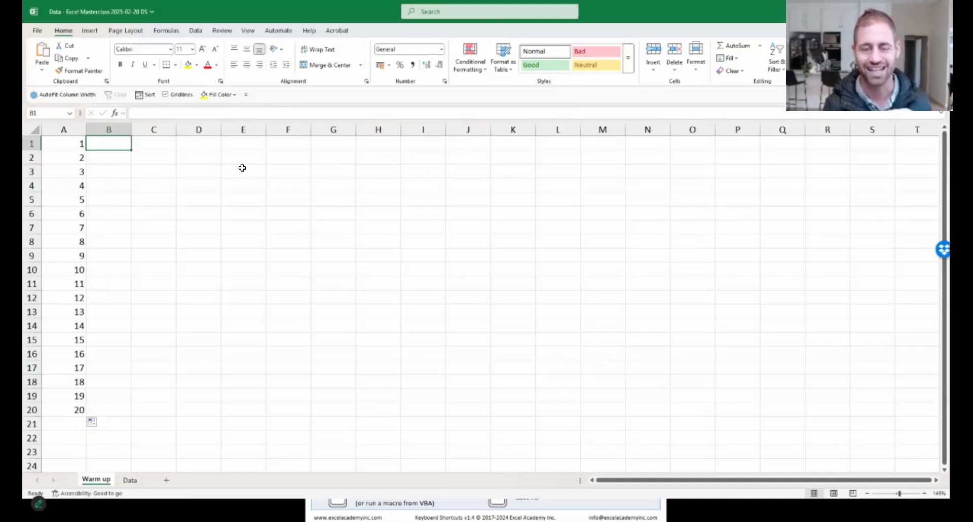
text(2025/02/20)
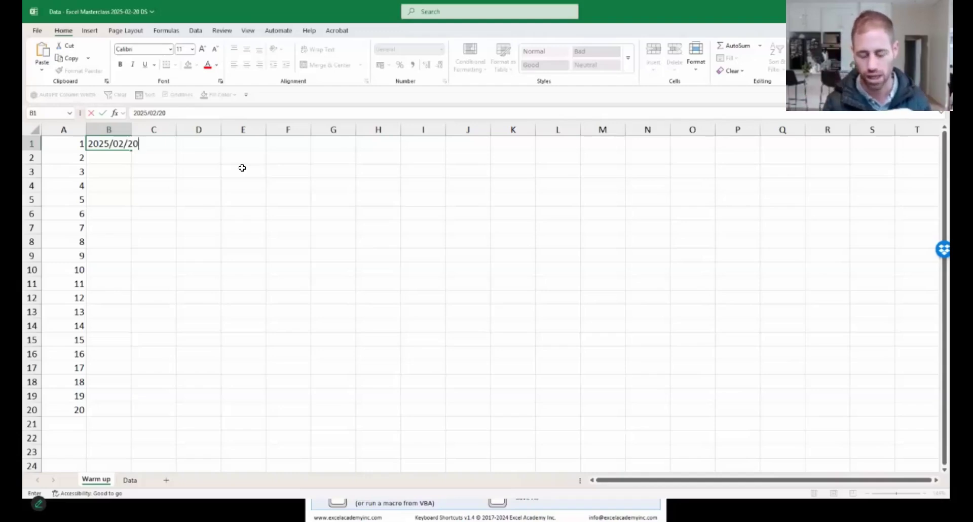
key(Return)
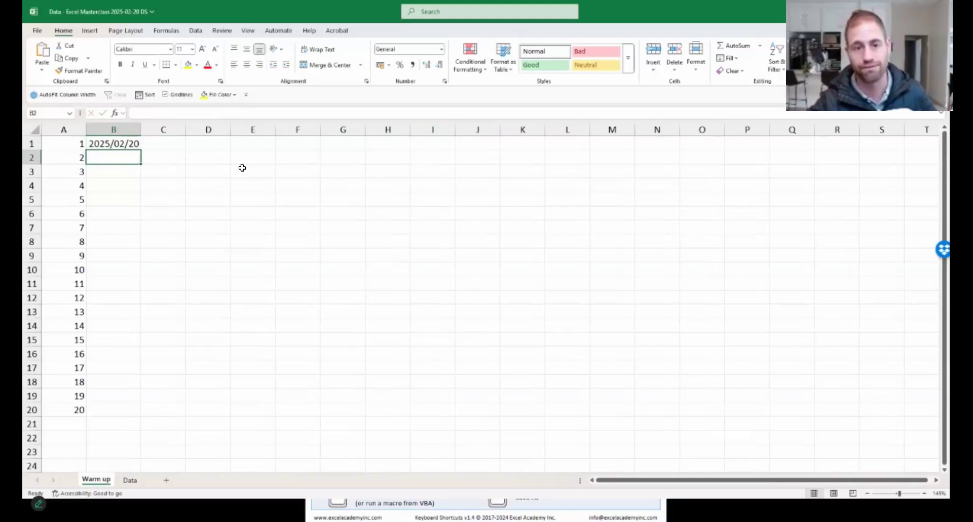
Step: AutoFill the date in B1 down to B20 and set the fill option to Fill Weekdays
key(Up)
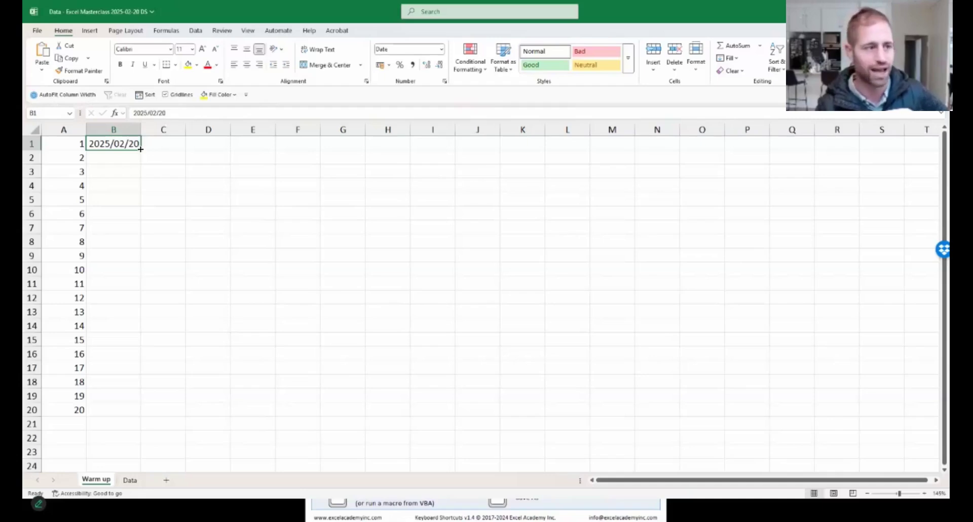
drag(140, 149, 140, 232)
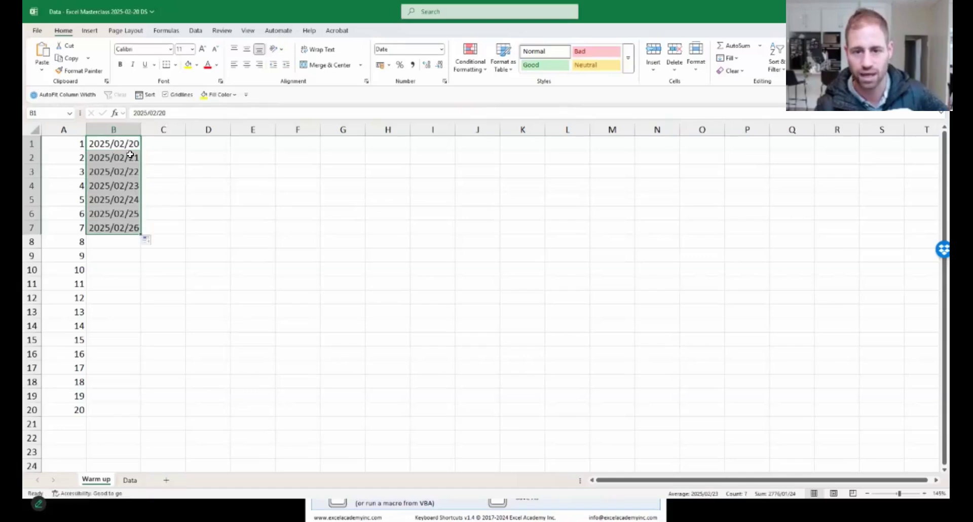
double_click(140, 233)
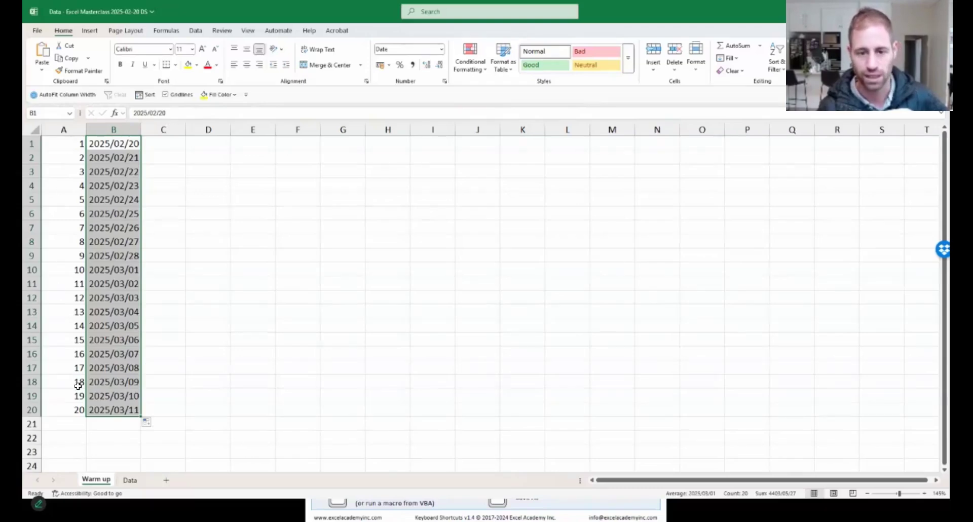
click(149, 423)
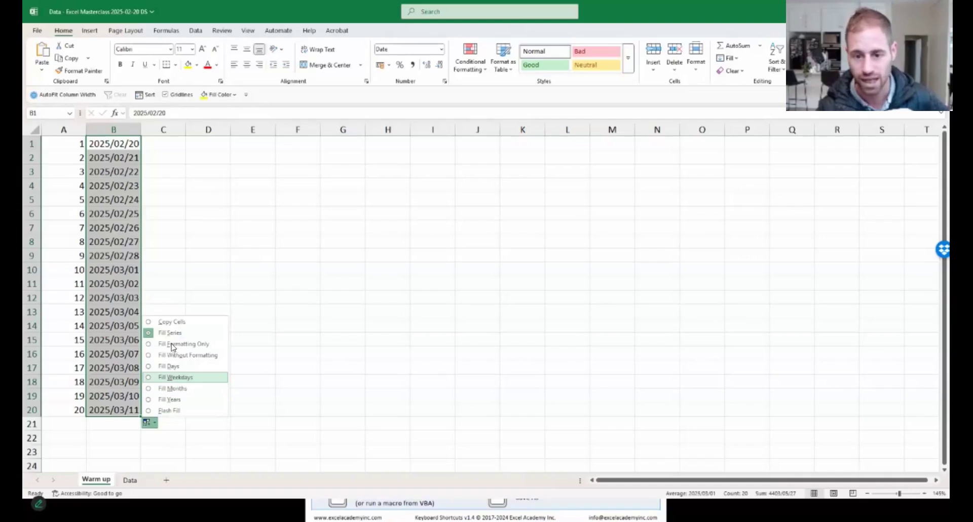
click(175, 378)
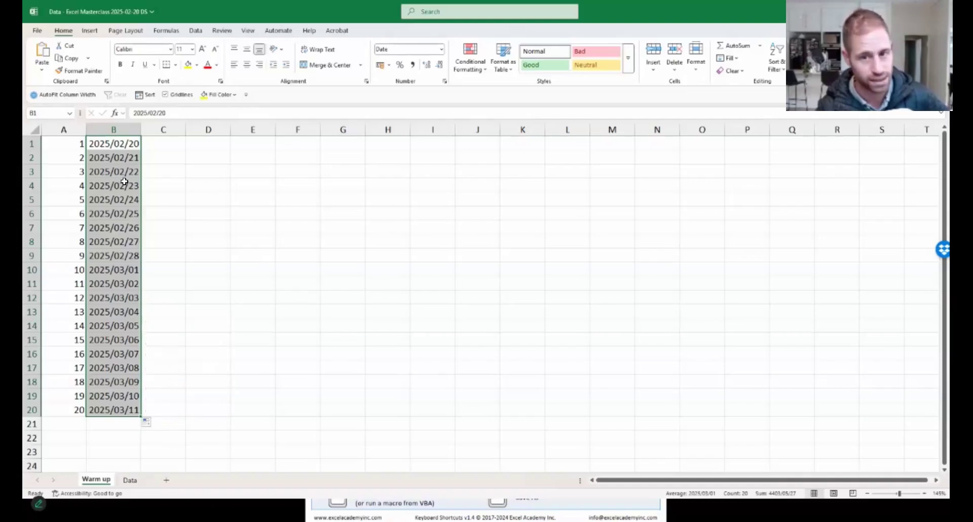
Step: AutoFill the date in B1 down to B20 again and apply the Fill Weekdays option
click(129, 148)
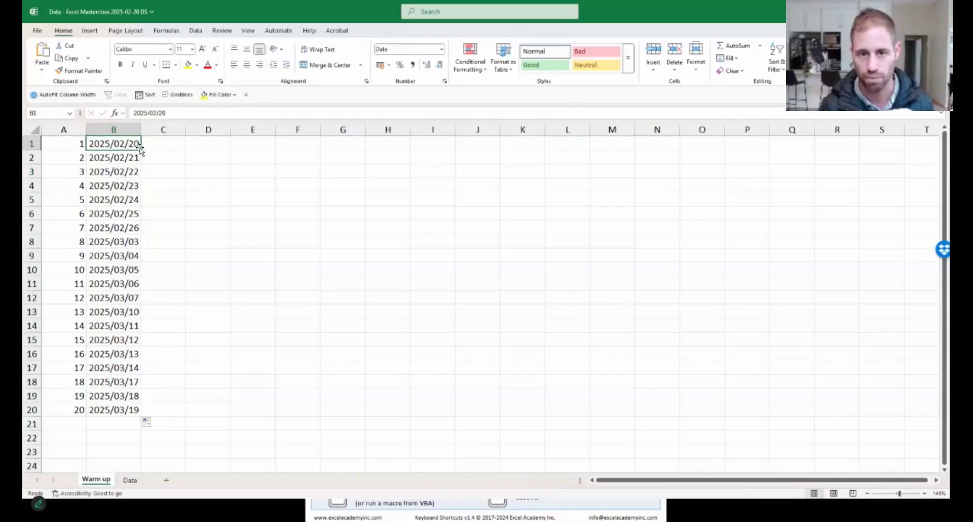
double_click(141, 150)
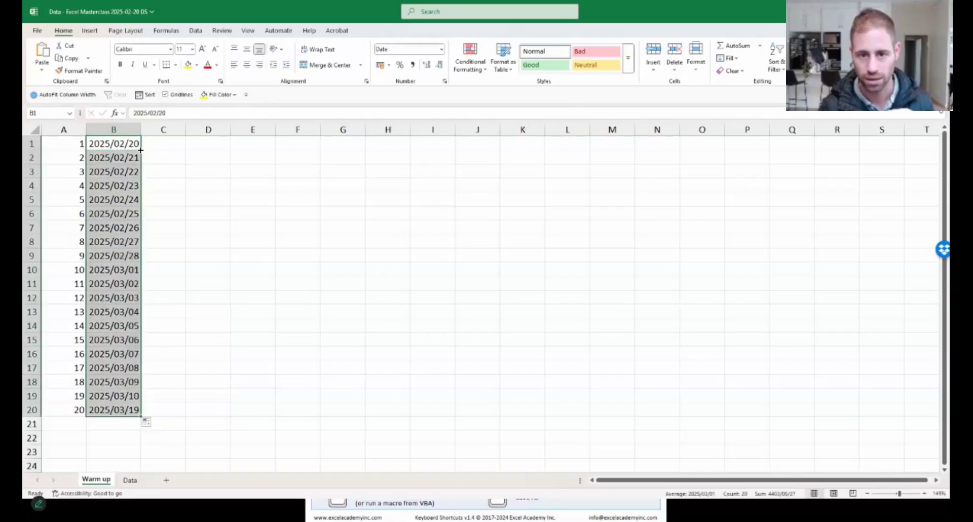
click(148, 422)
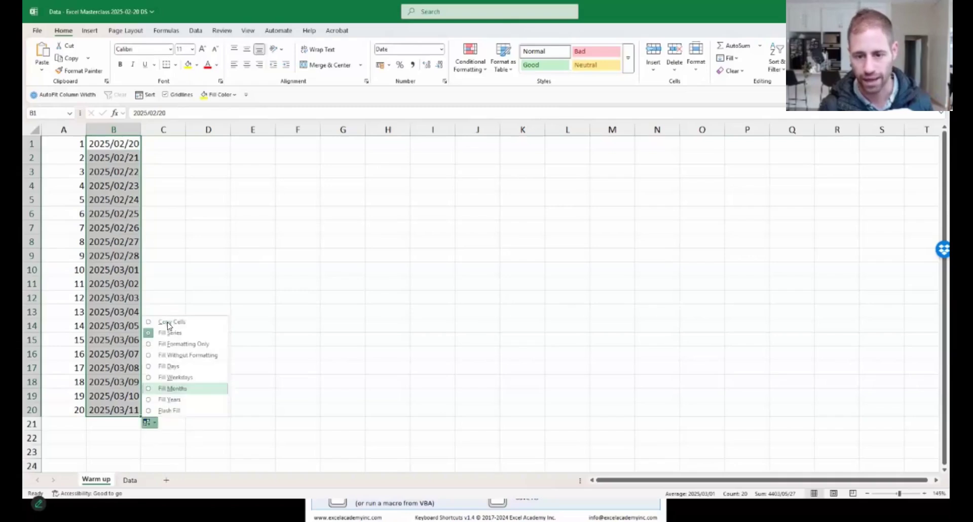
click(173, 377)
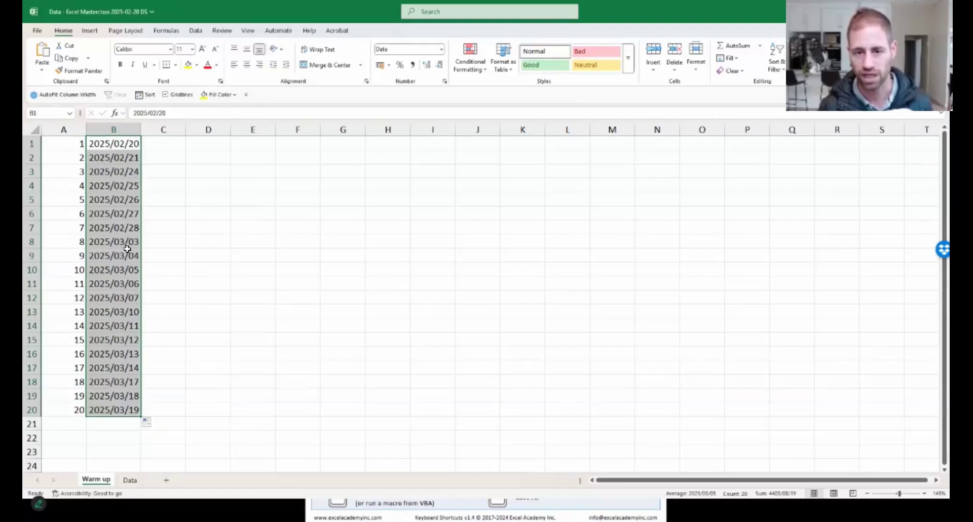
Step: Try the Fill Years option on the dates in B1:B20 and return the fill to Fill Series
click(152, 422)
click(170, 389)
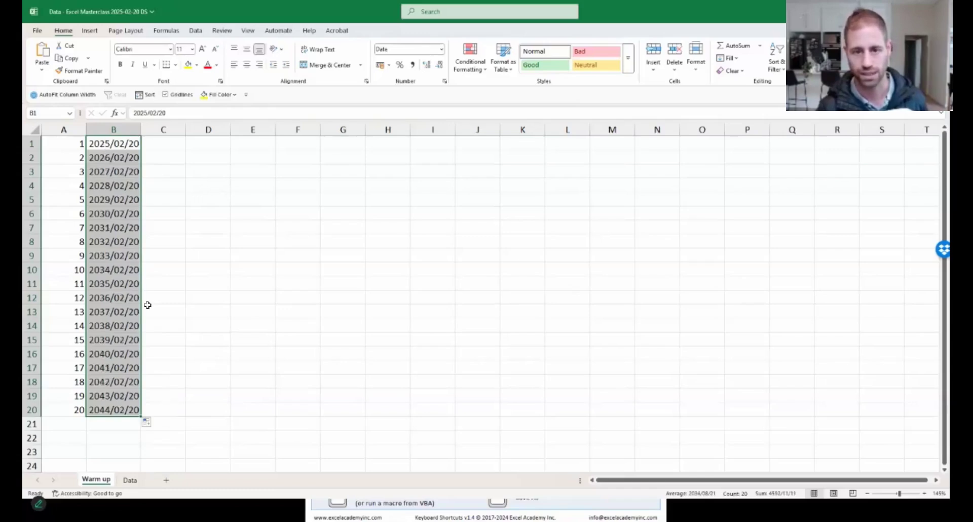
click(147, 423)
click(170, 331)
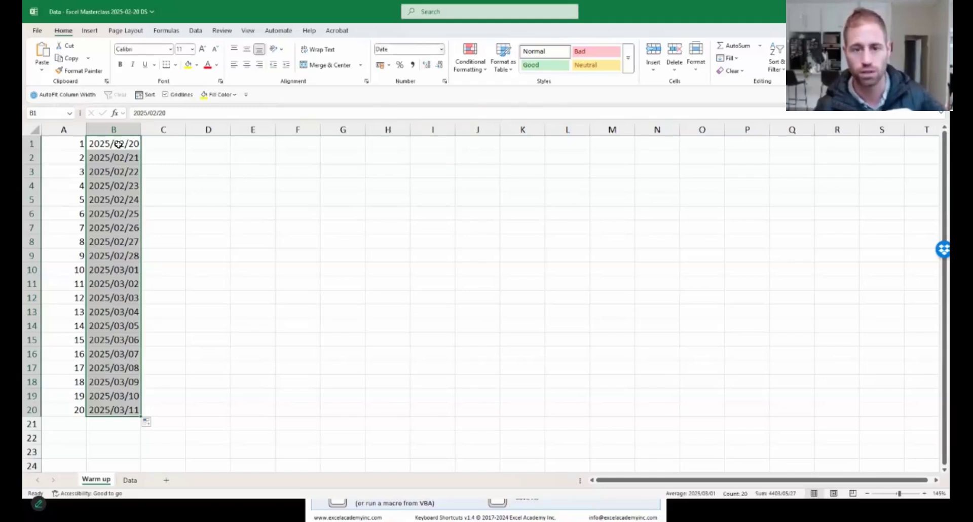
Step: Format the dates in B1:B20 as Long Date
click(443, 51)
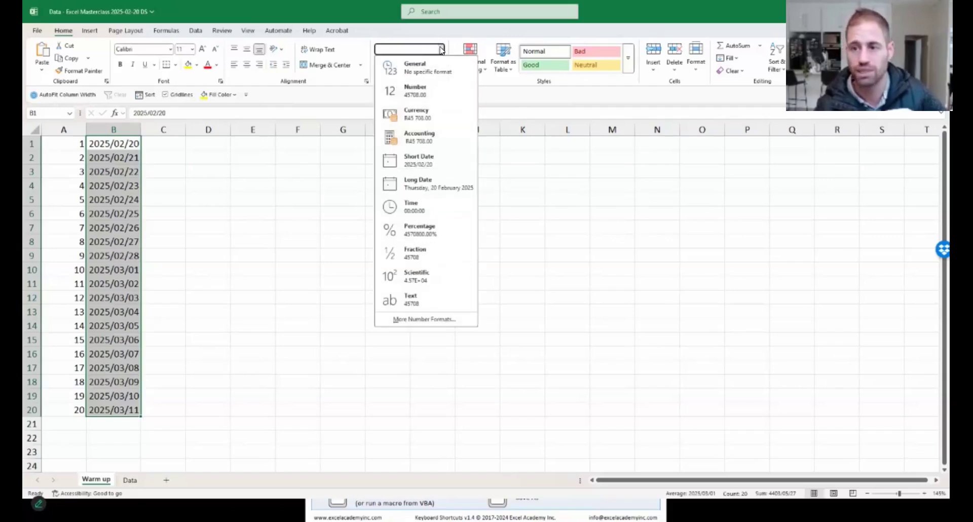
click(420, 184)
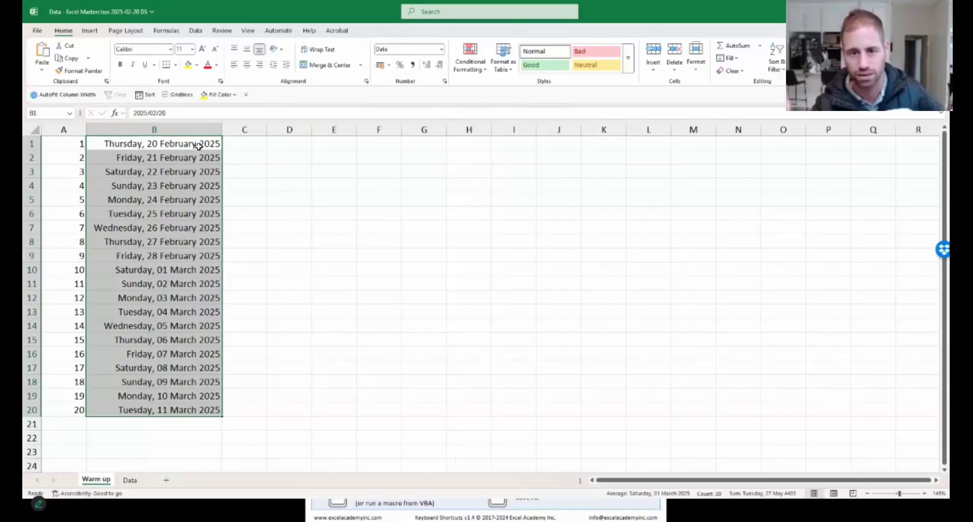
Step: Examine the date types and locale choices in Format Cells for B1:B20, and close the dialog without applying changes
click(444, 82)
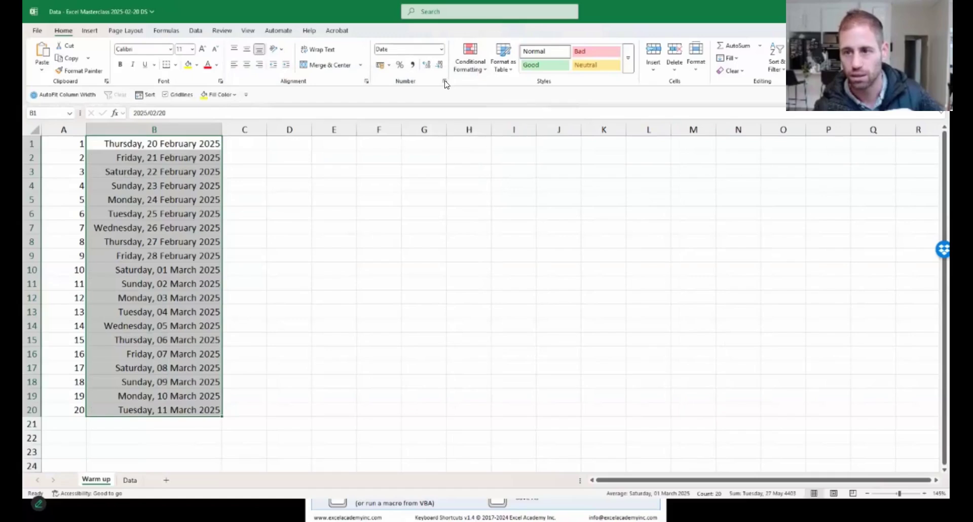
key(ctrl+1)
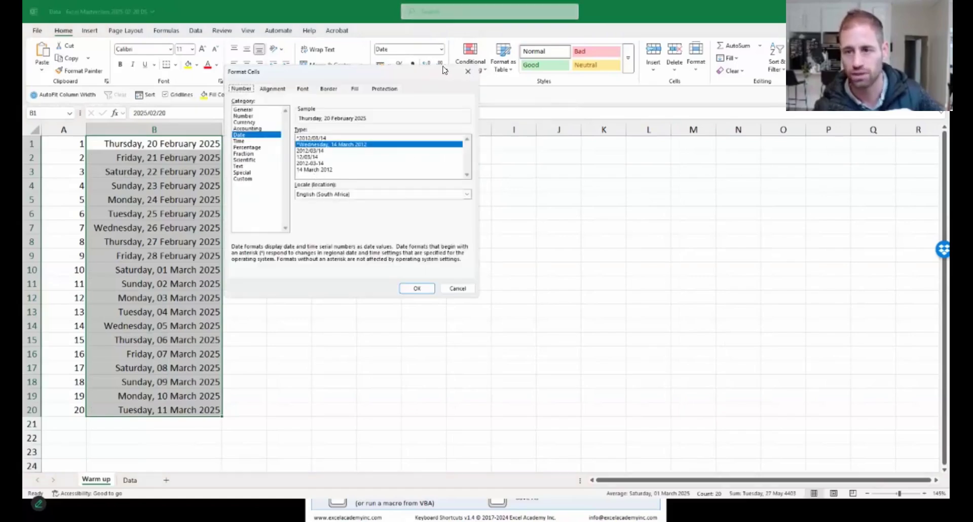
key(Escape)
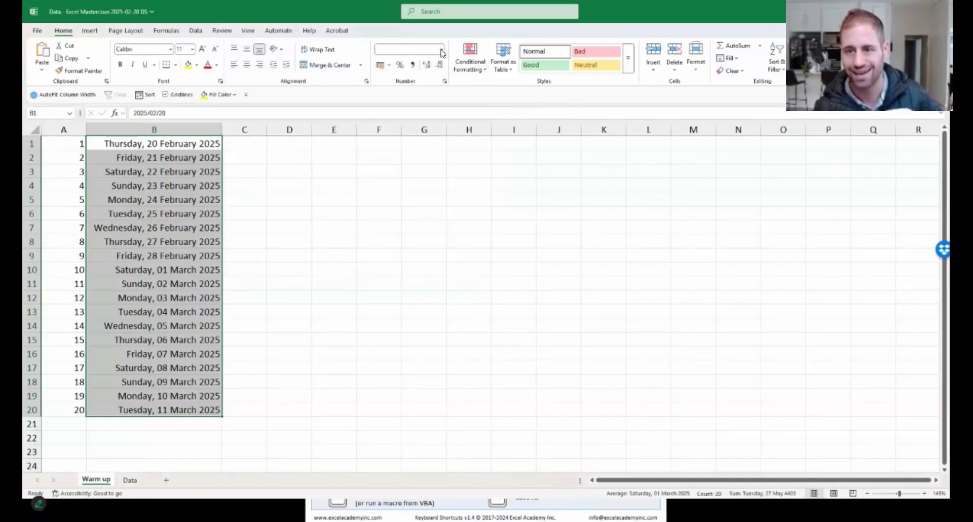
click(441, 51)
click(424, 318)
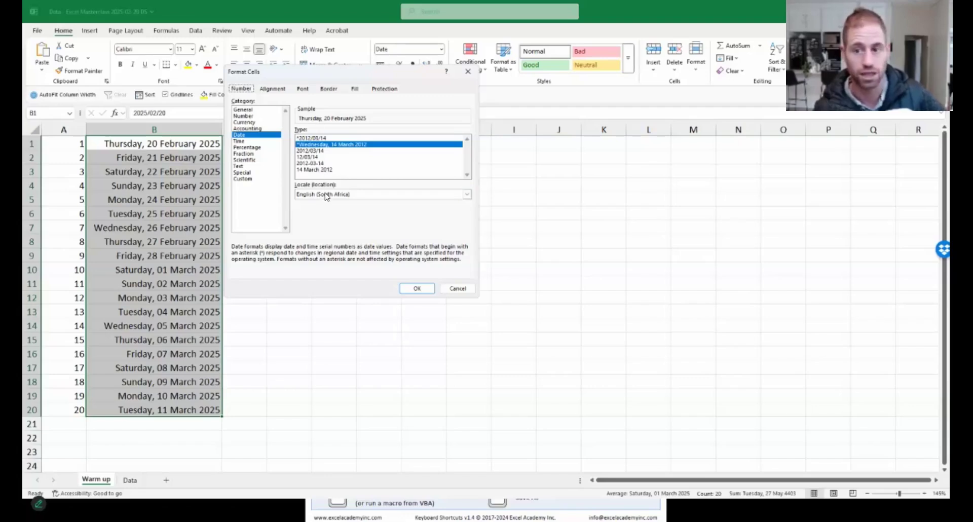
click(357, 196)
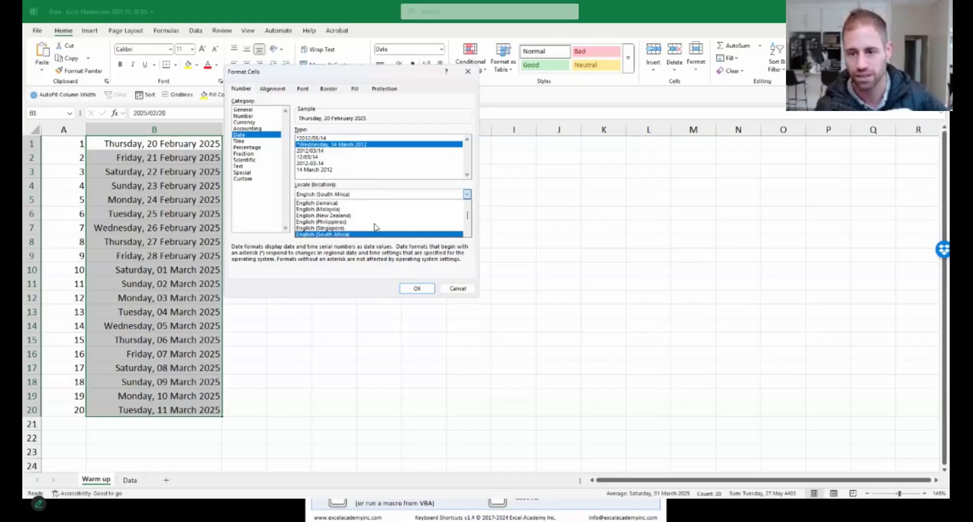
drag(467, 216, 467, 227)
click(434, 184)
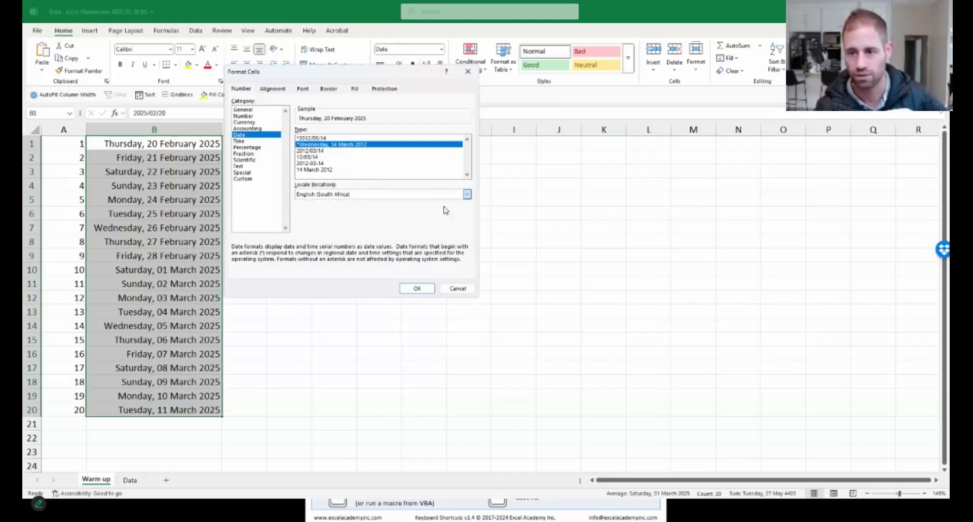
click(456, 287)
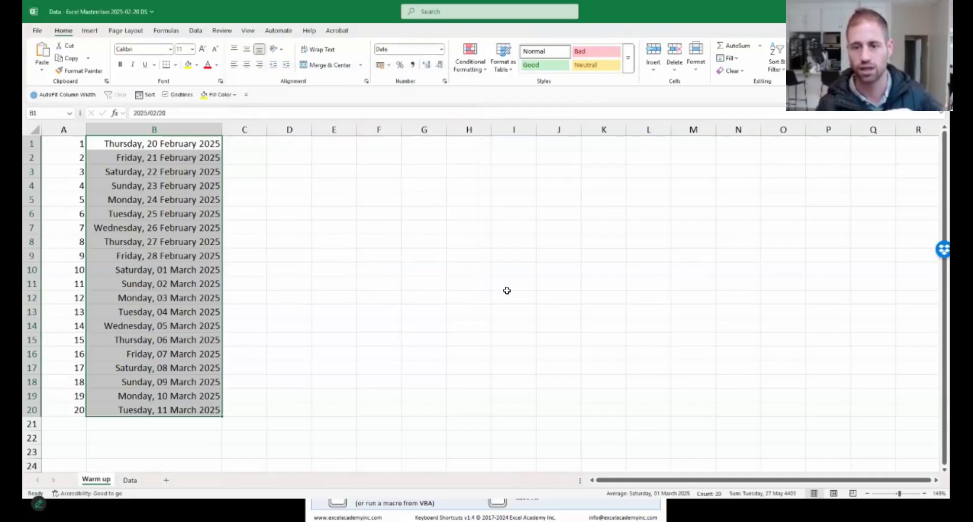
Step: Enter Feb in C1 and AutoFill it down to C20 with the Copy Cells option
click(246, 144)
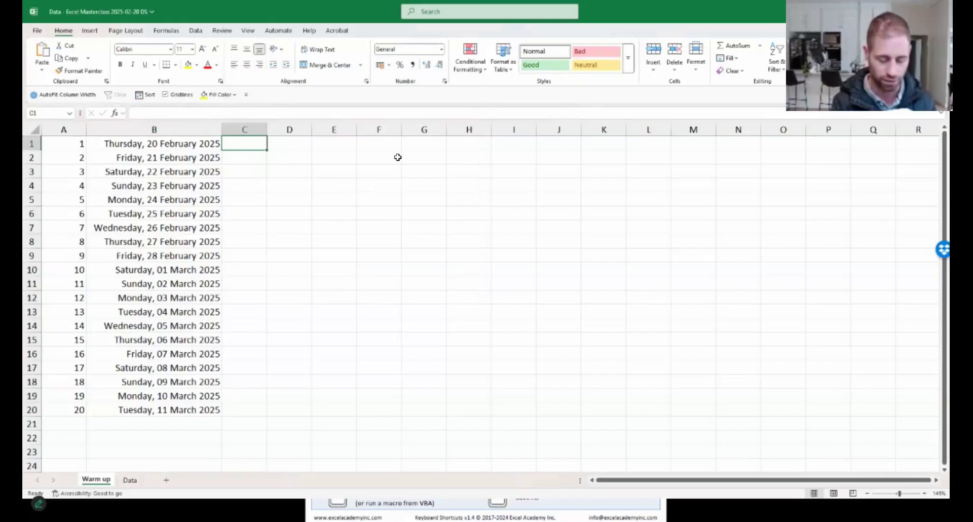
text(Feb)
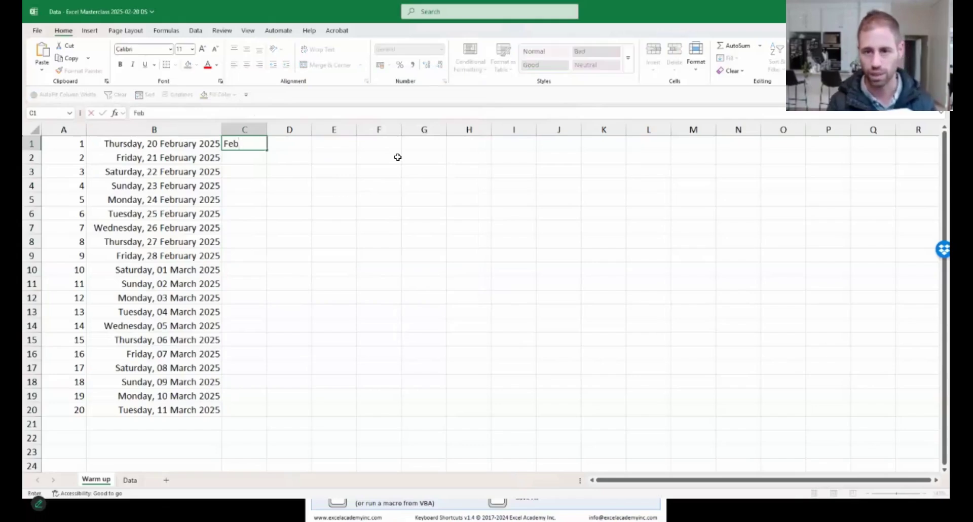
key(Return)
key(Up)
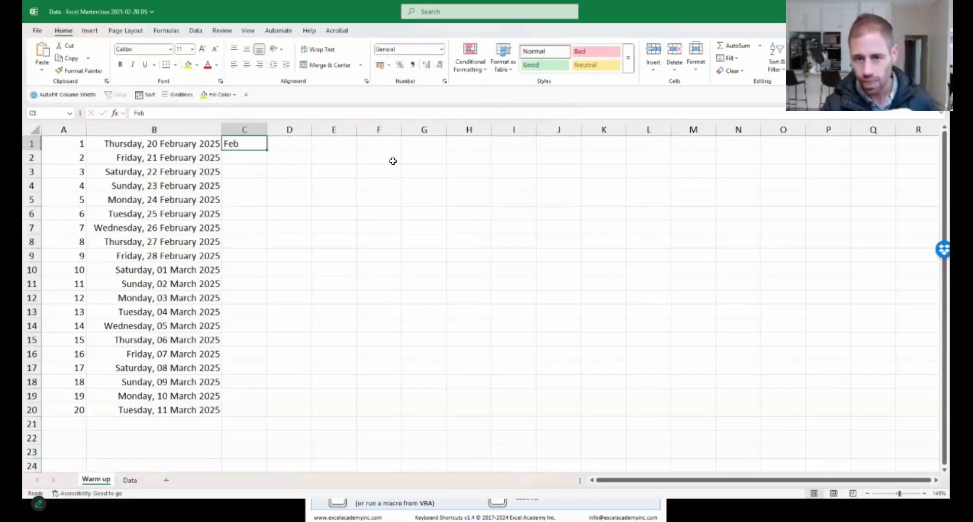
double_click(266, 150)
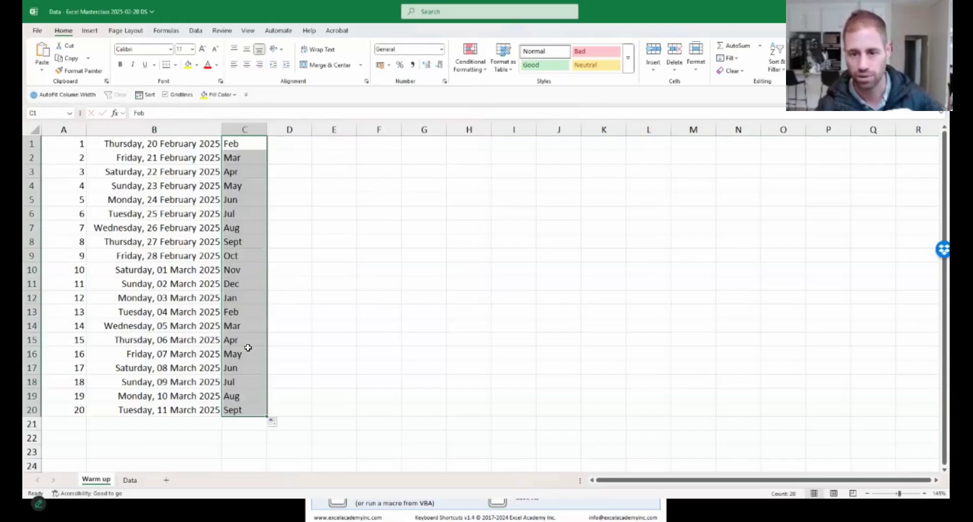
click(274, 424)
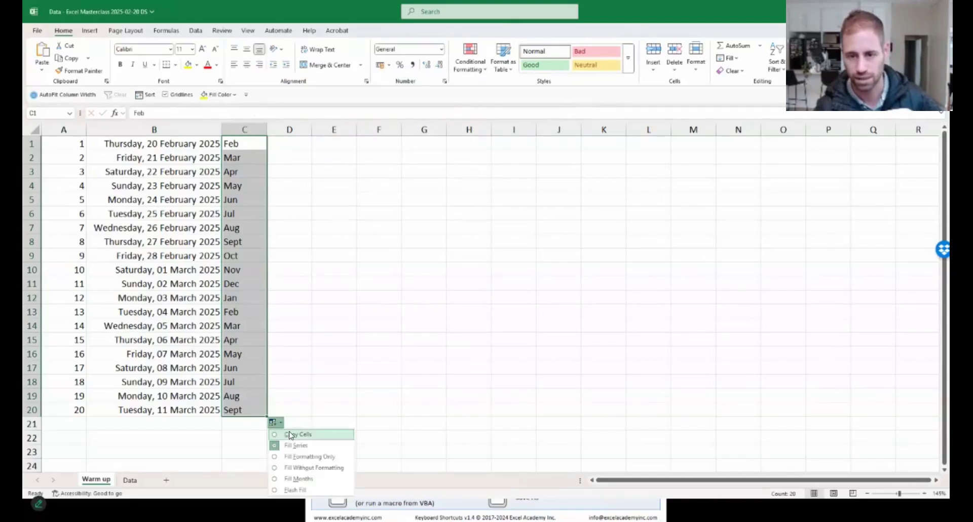
click(291, 434)
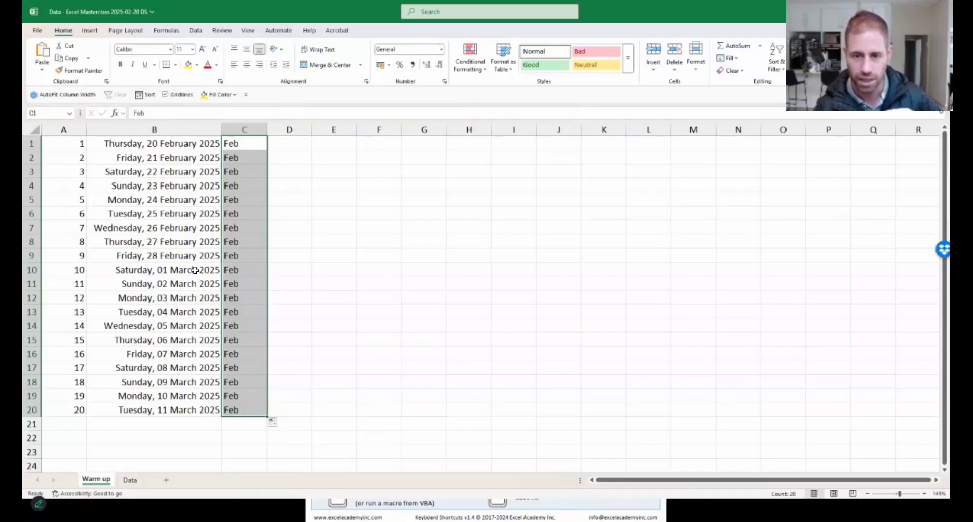
Step: Replace the month in C10, beside the 01 March date, with Mar
click(169, 269)
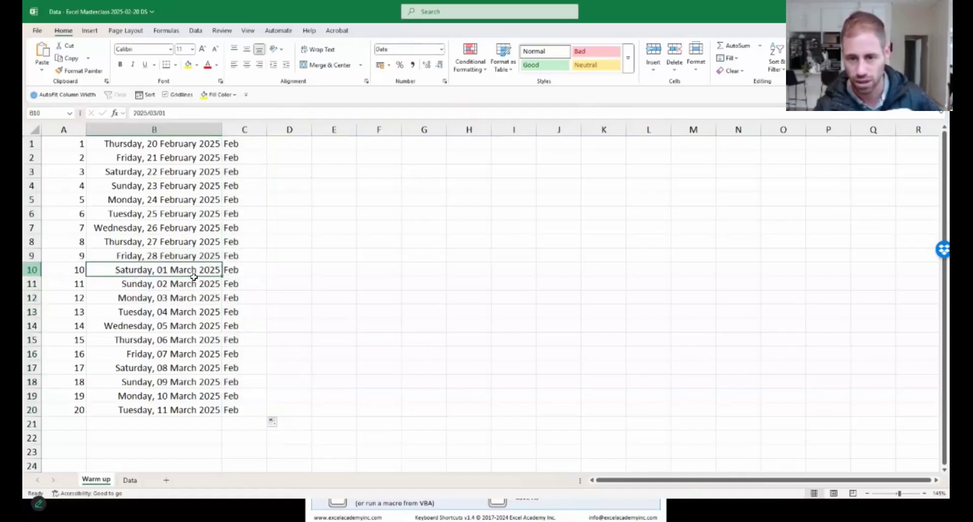
key(shift+space)
click(253, 270)
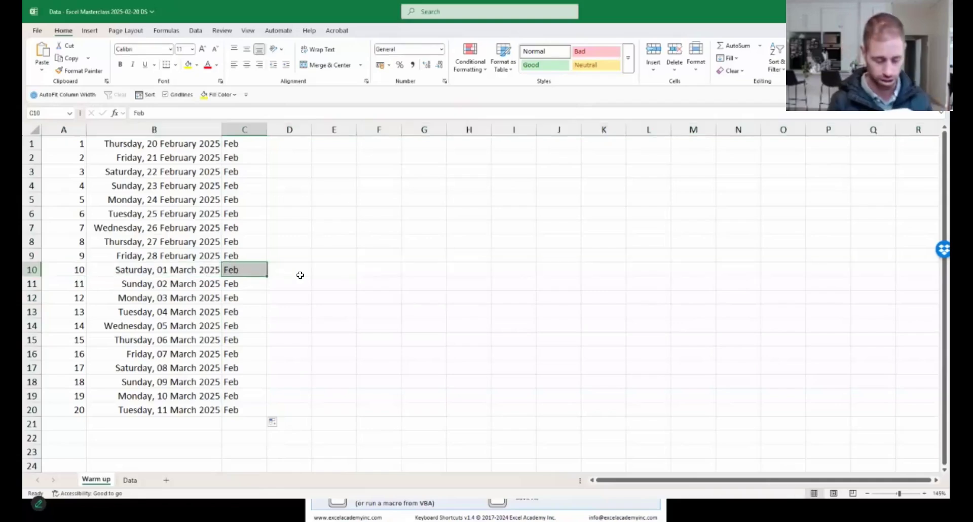
text(Mar)
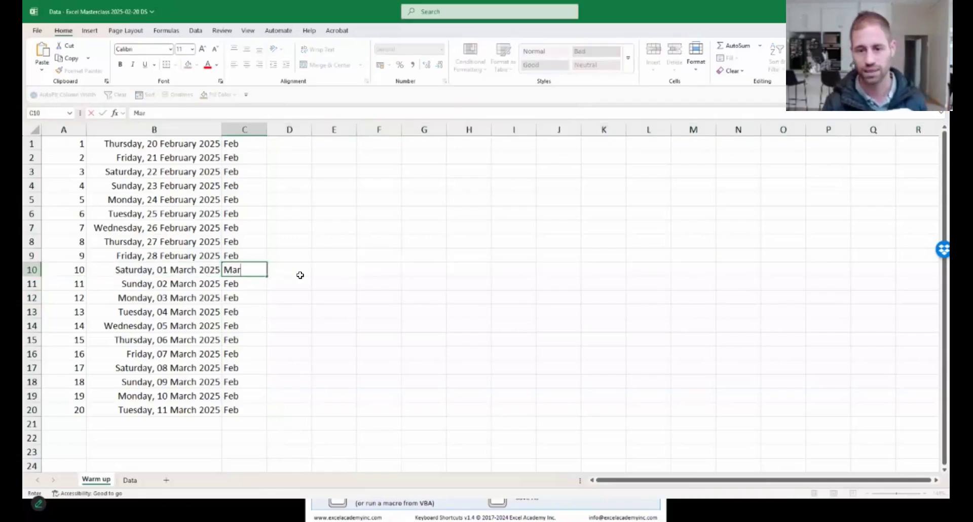
key(Return)
key(Up)
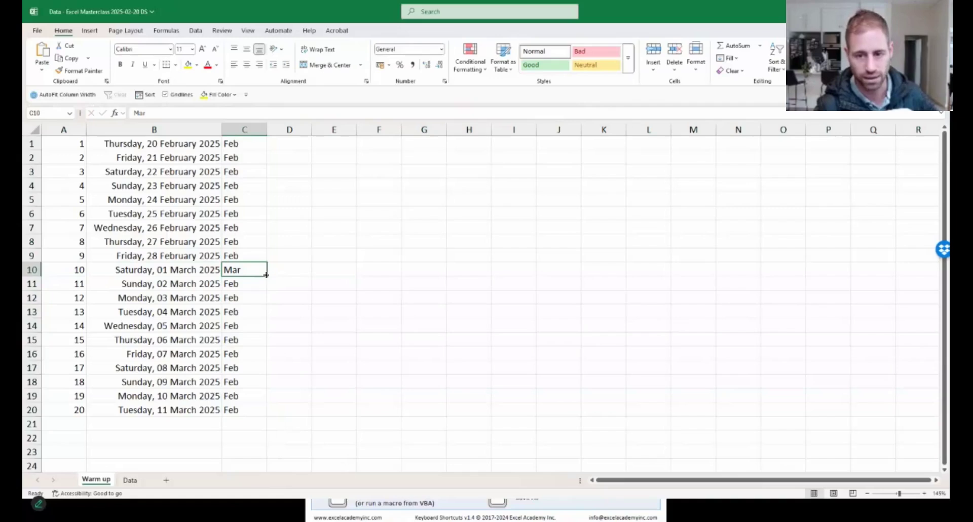
Step: Try to AutoFill Mar from C10 down to C20 and undo the fill
drag(266, 275, 261, 410)
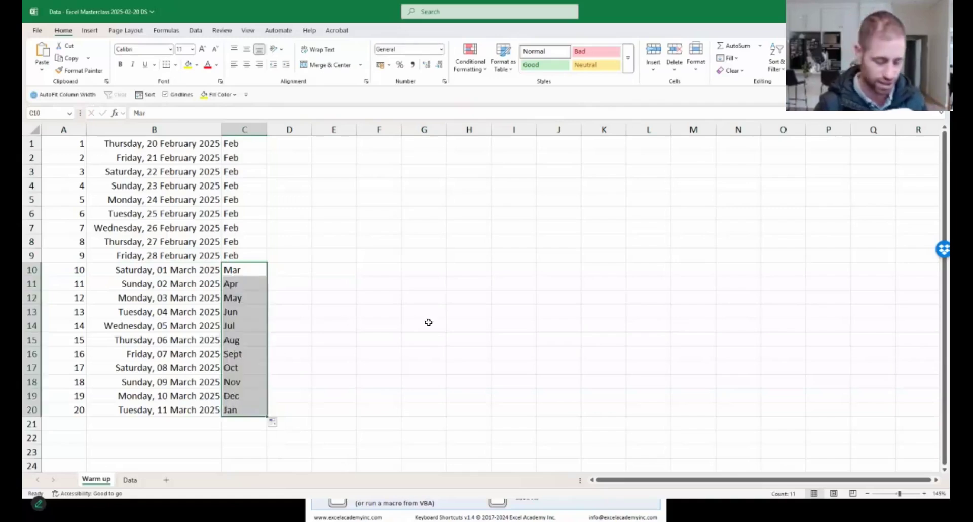
key(ctrl+z)
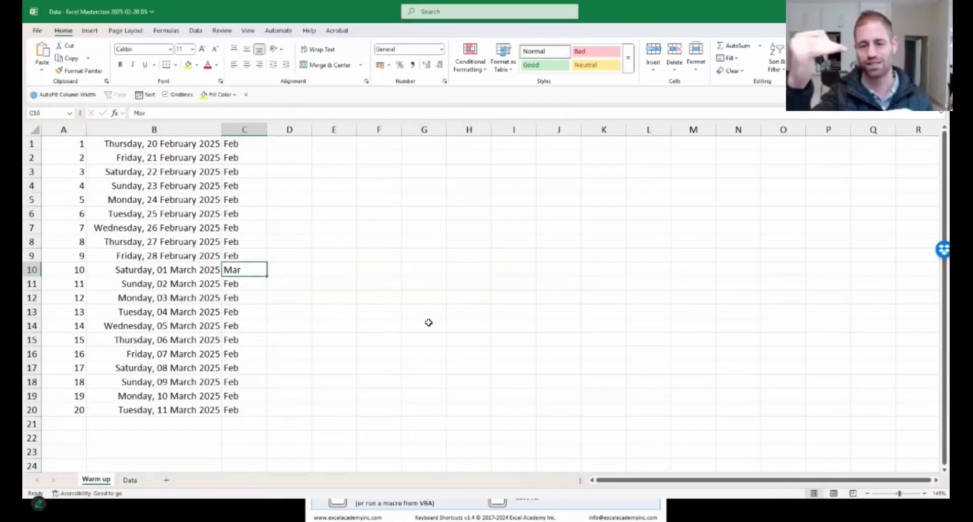
Step: Practise extending and shrinking the selection one cell at a time down column C from C10
key(shift+Down)
key(shift+Down)
key(shift+Down)
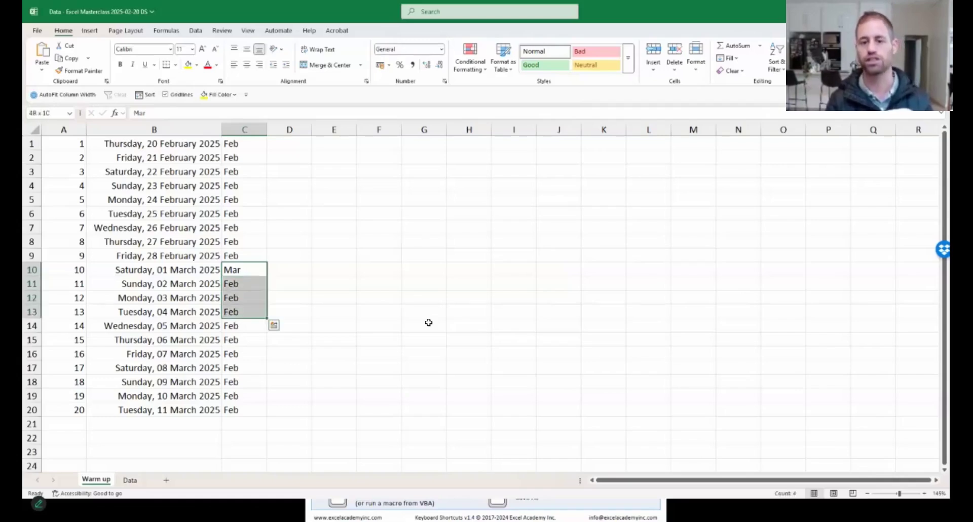
key(shift+Down)
key(shift+Down)
key(shift+Down)
key(shift+Up)
key(shift+Up)
key(shift+Up)
key(shift+Up)
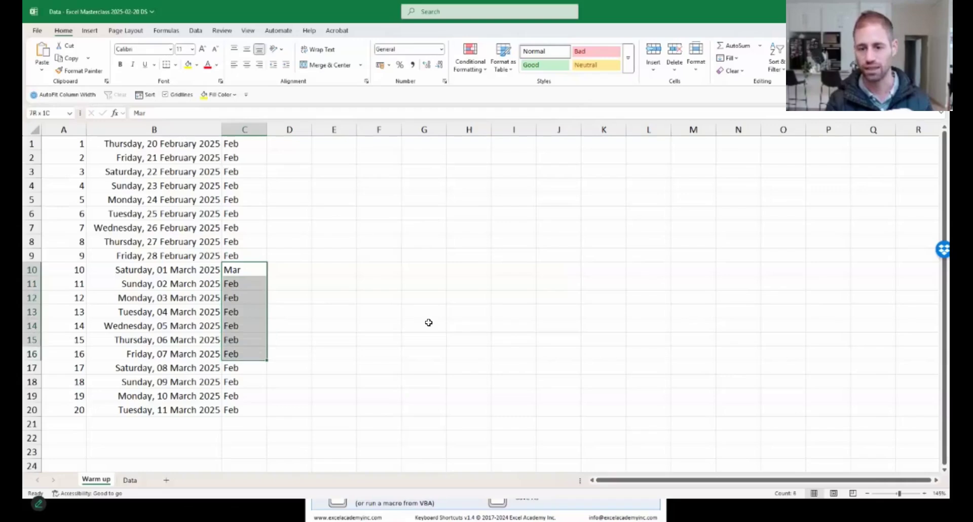
key(shift+Down)
key(shift+Down)
key(shift+Down)
key(Up)
key(Down)
key(shift+Down)
key(shift+Down)
key(shift+Down)
key(shift+Down)
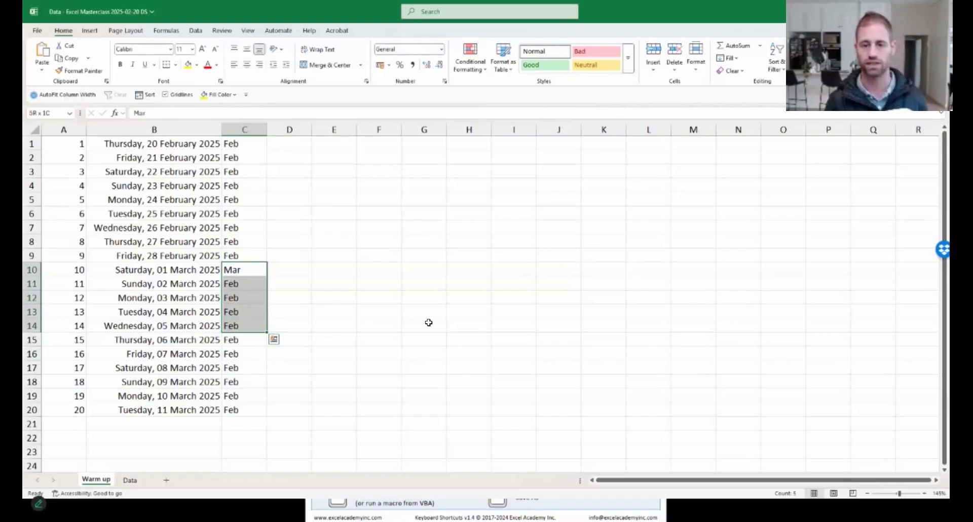
Step: Extend the selection to C10:C20, fill Mar down the range with Fill Down, and undo the fill
key(ctrl+shift+Down)
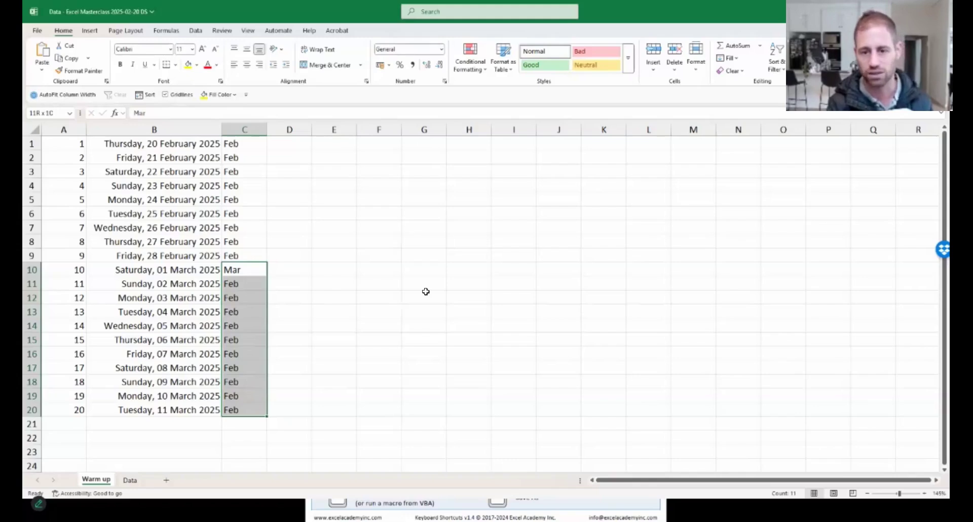
key(ctrl+d)
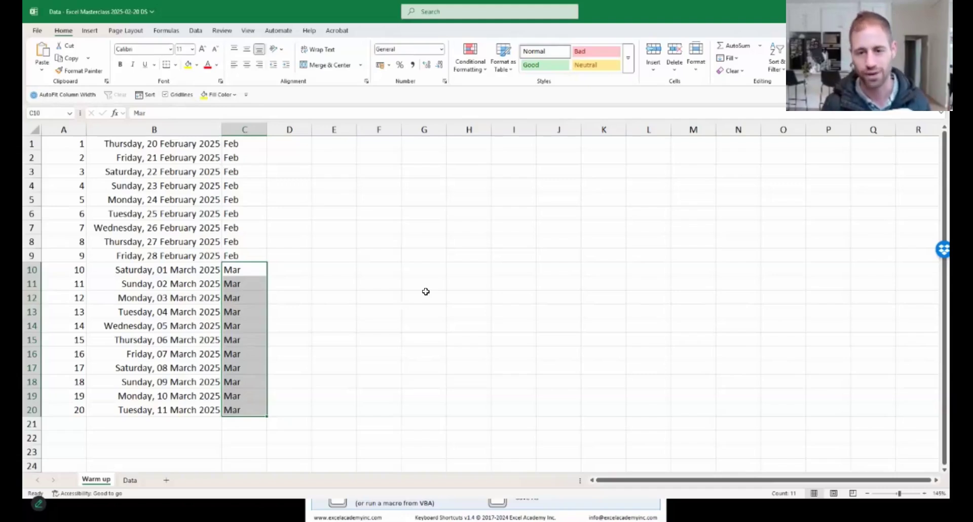
key(ctrl+z)
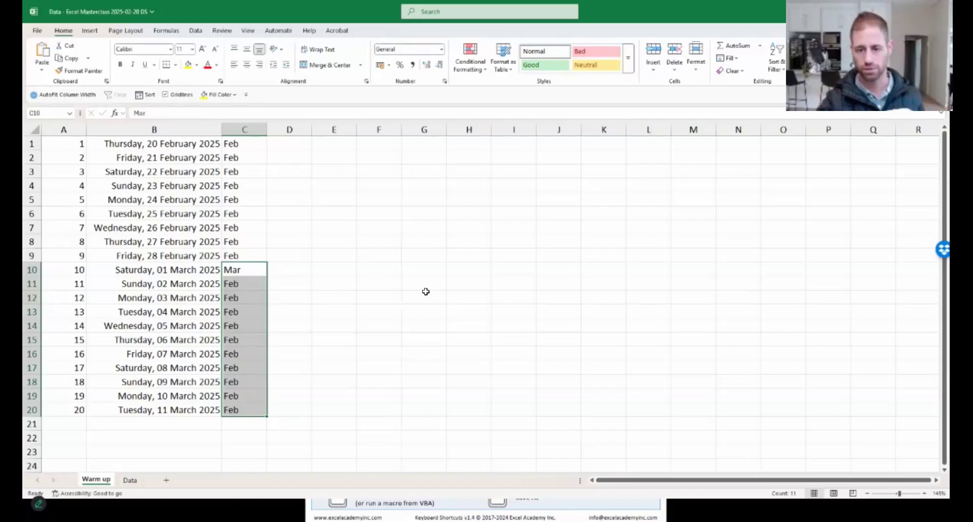
Step: Reselect C10:C20 from the single cell C10 and fill Mar down the range with Fill Down
key(shift+BackSpace)
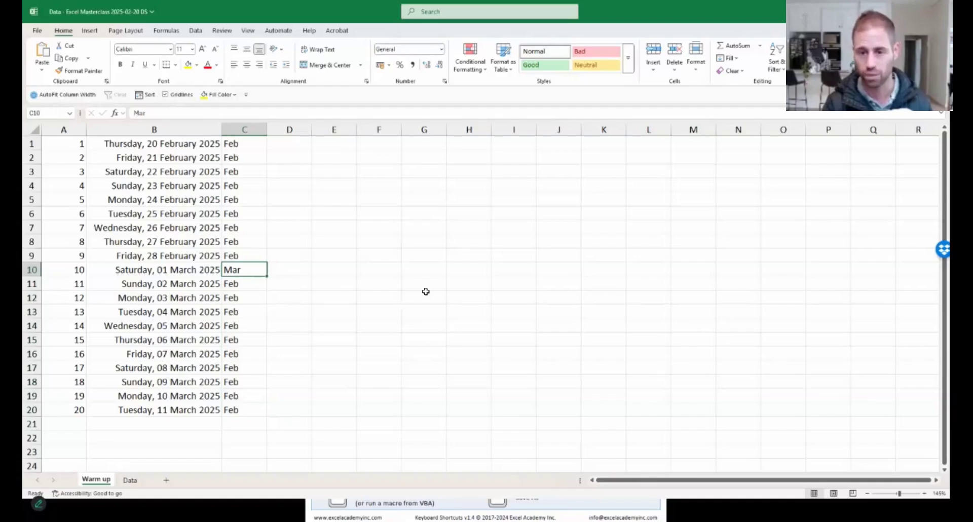
key(ctrl+shift+Down)
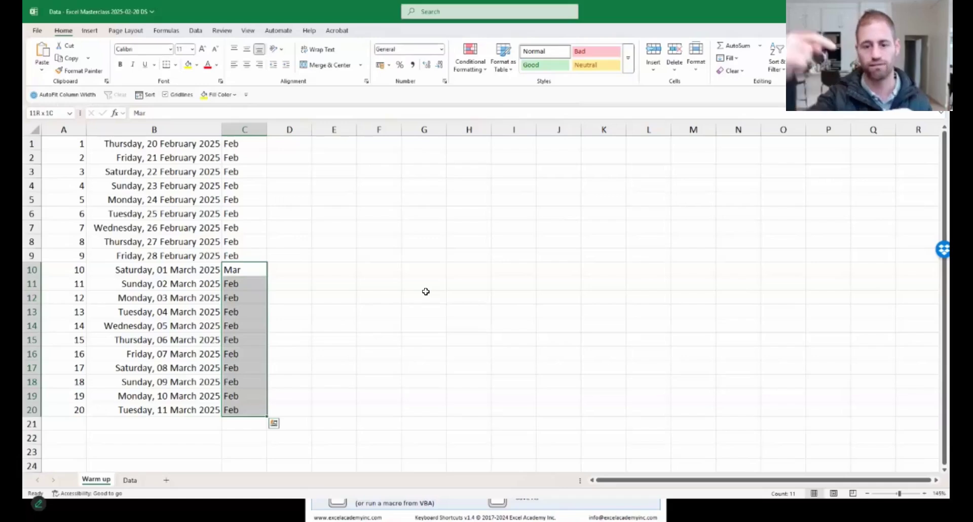
key(ctrl+d)
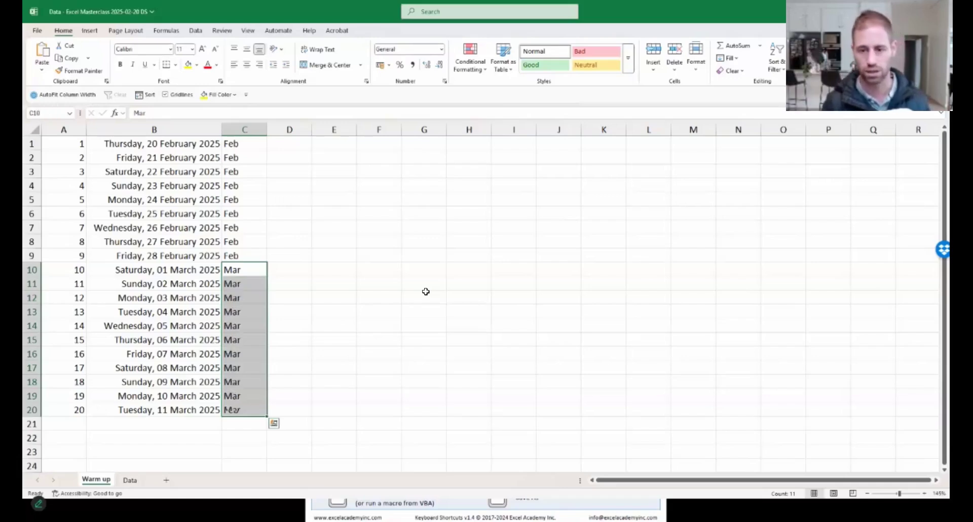
Step: Switch to the keyboard shortcut sheet, review the Select Data and alphabetical Ctrl shortcuts, and return to the workbook
key(alt+Tab)
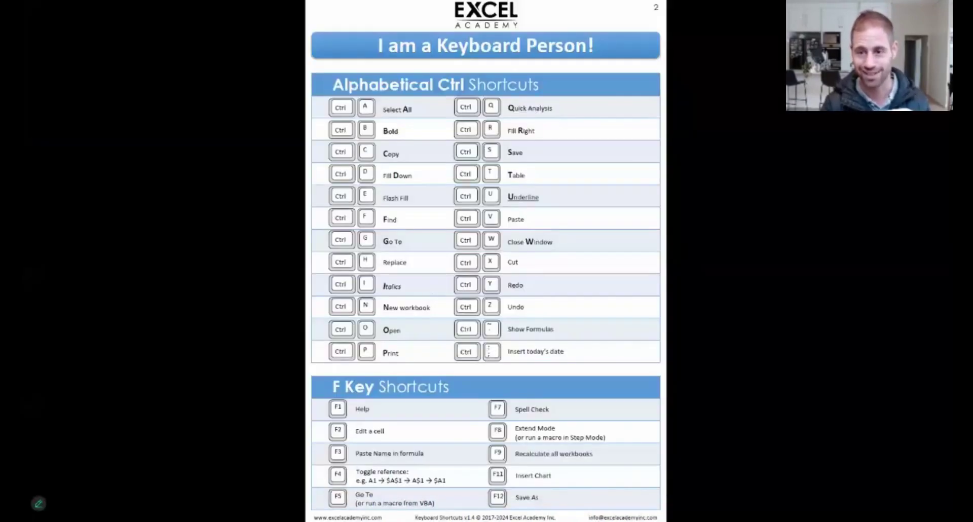
scroll(404, 248, up, 1)
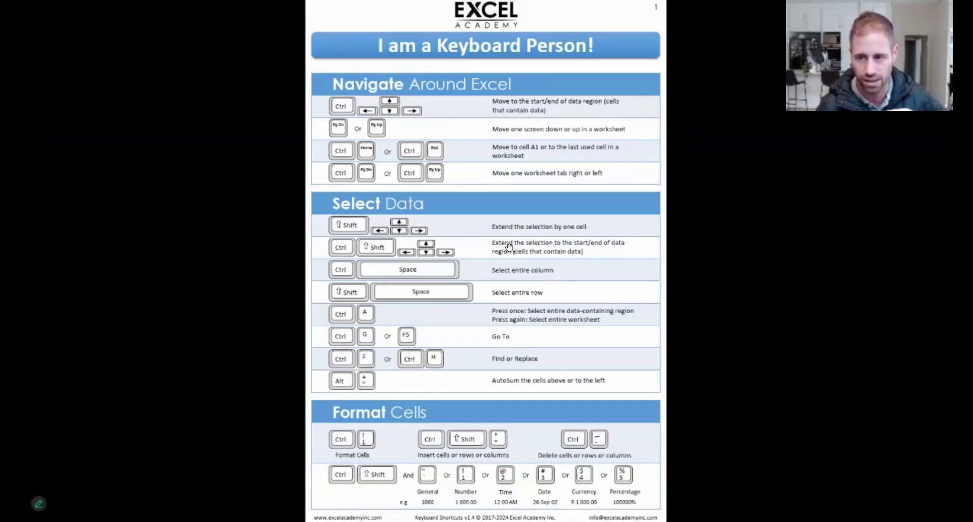
click(594, 245)
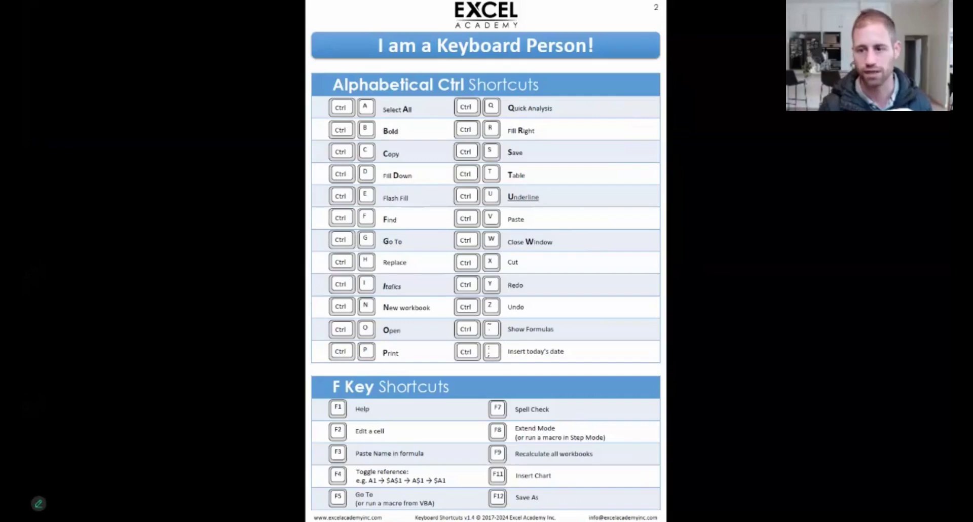
key(alt+Tab)
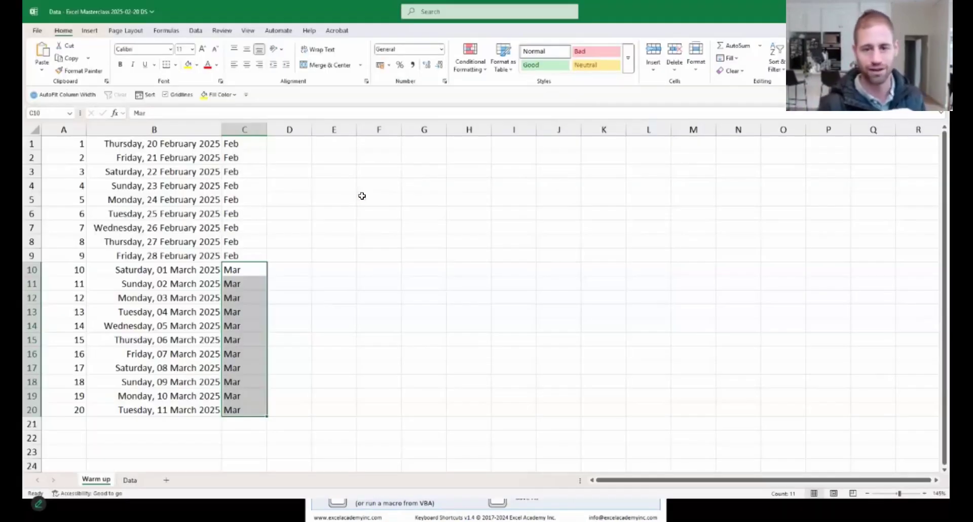
Step: Deselect the filled month range, open the Data sheet, and move to cell E9 in the Course column
click(249, 215)
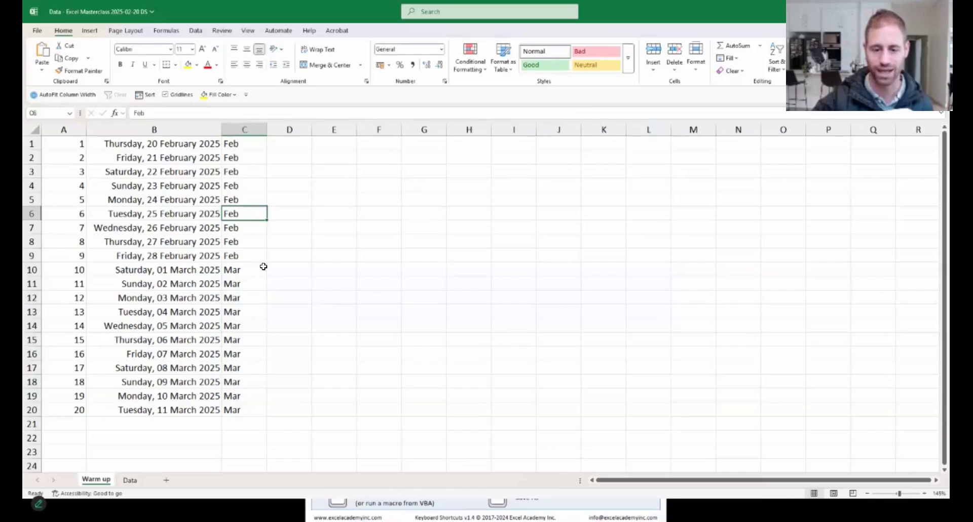
click(131, 480)
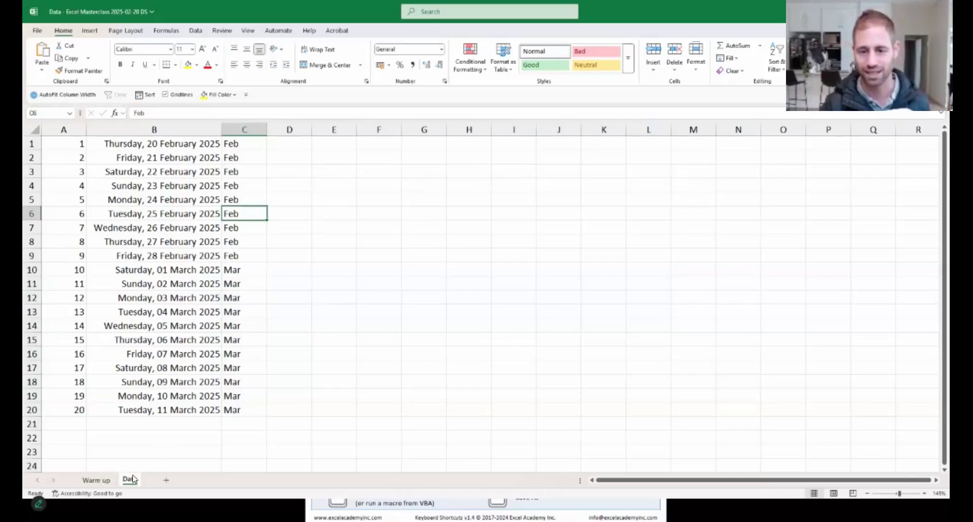
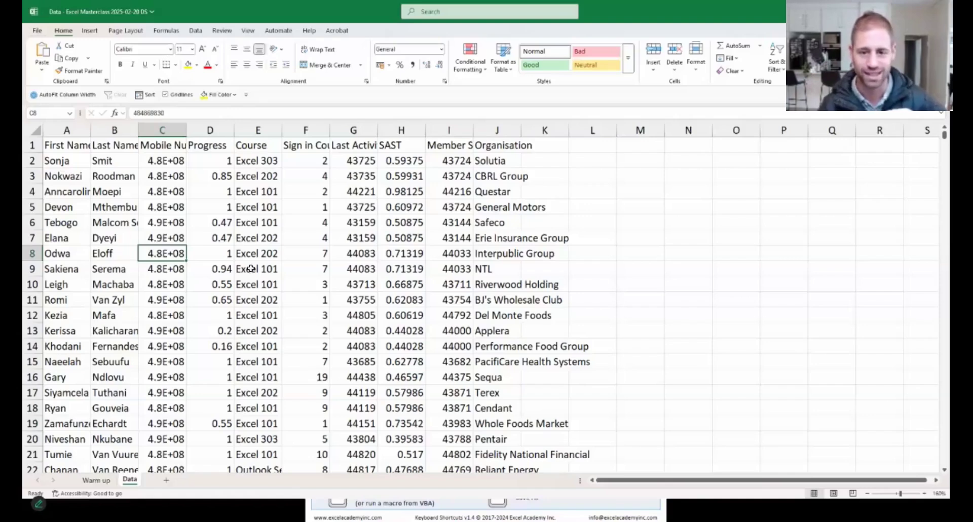
key(Right)
key(Right)
key(Down)
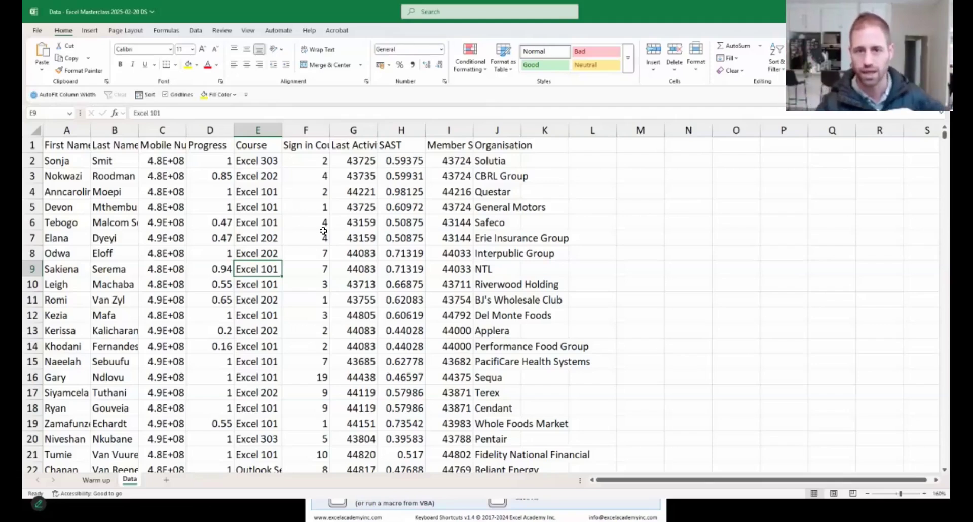
Step: Convert the data on the Data sheet, A1:J14839, into a table with headers and deselect it
click(90, 31)
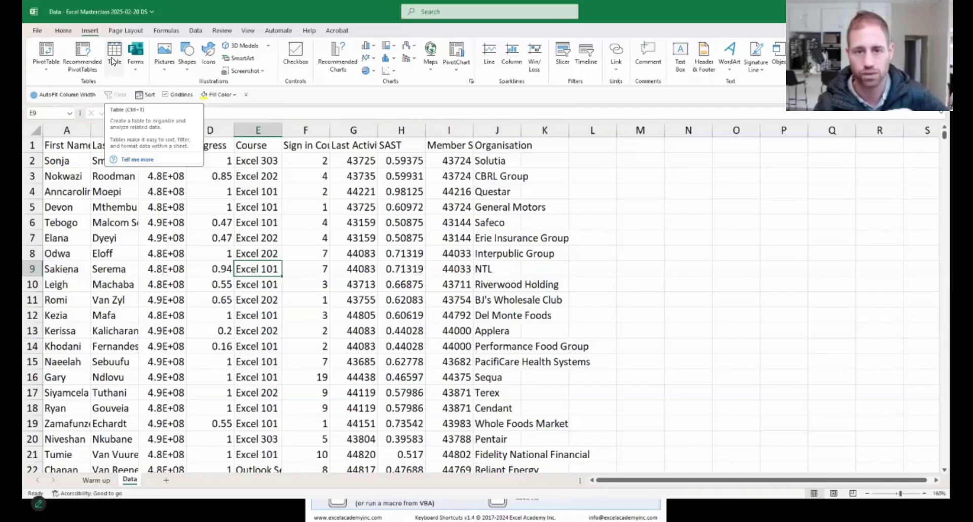
click(310, 246)
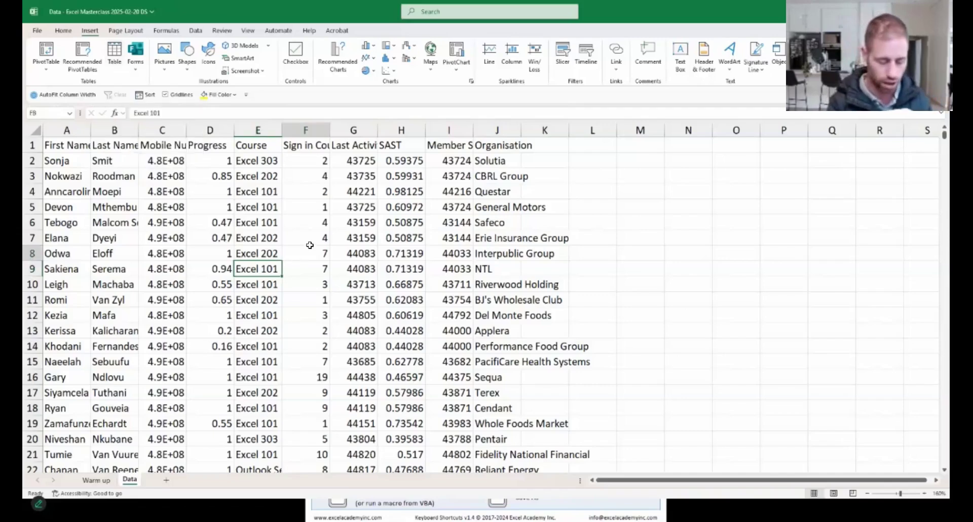
key(ctrl+t)
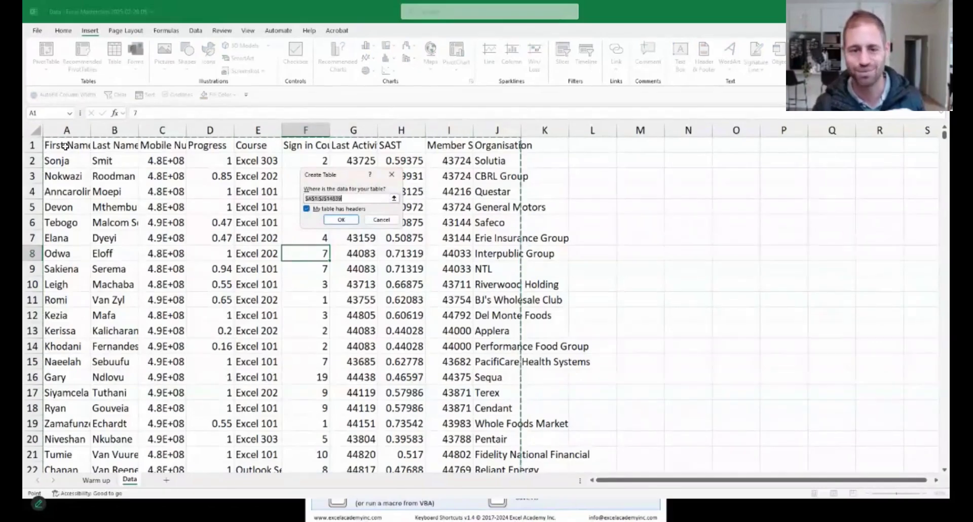
click(341, 219)
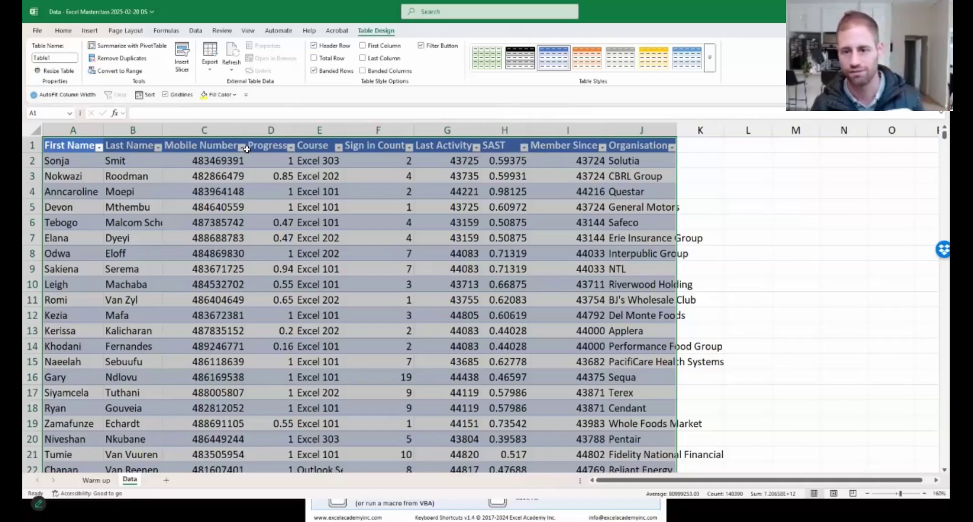
click(253, 225)
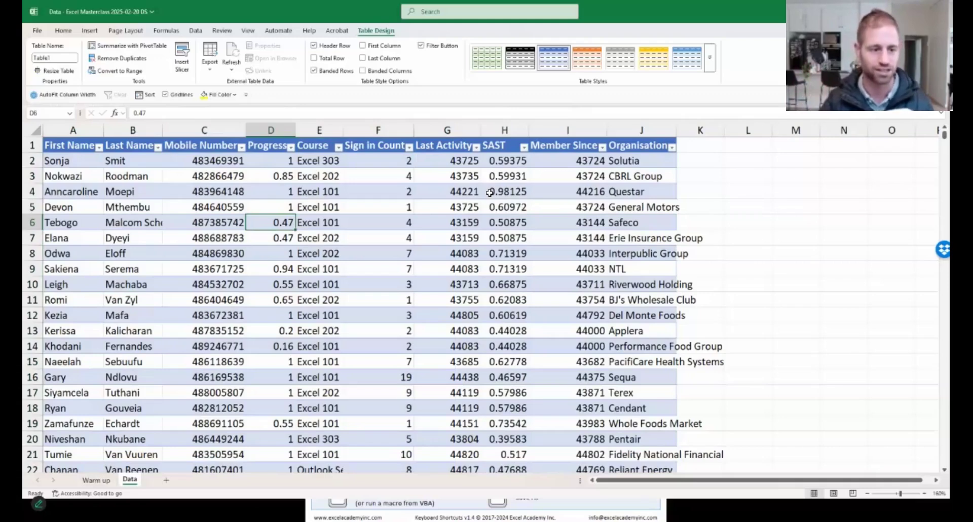
click(403, 247)
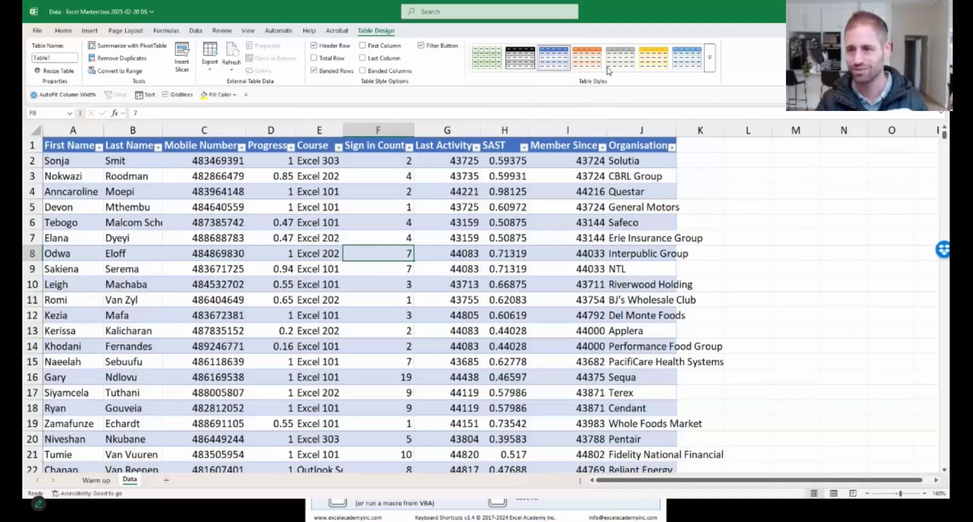
Step: Show the "Useful?" poll window over the sheet to view its results, move it away, and return to the table
key(alt+Tab)
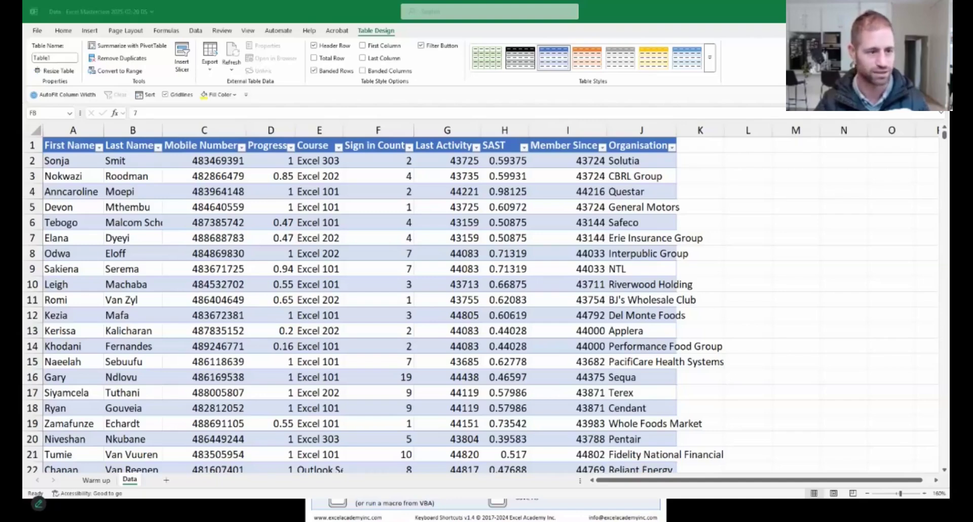
drag(23, 133, 433, 102)
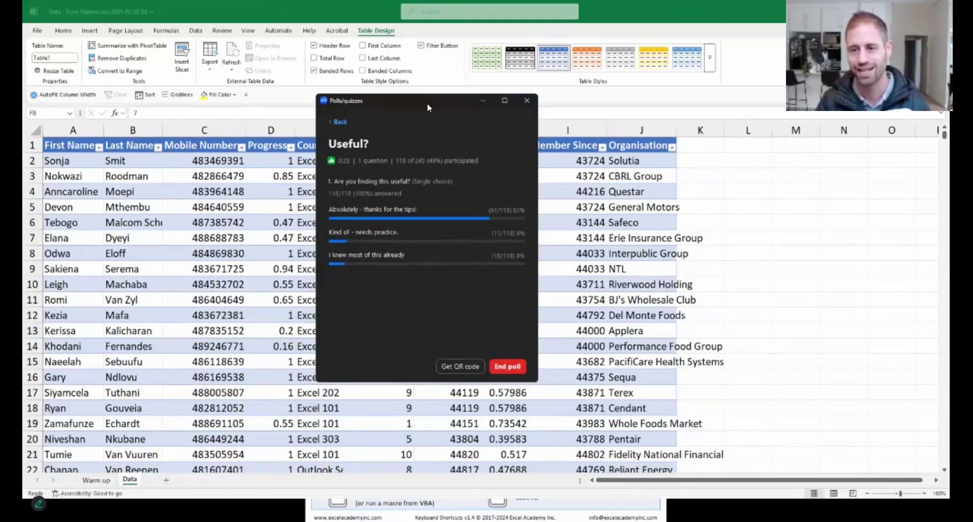
drag(440, 103, 24, 88)
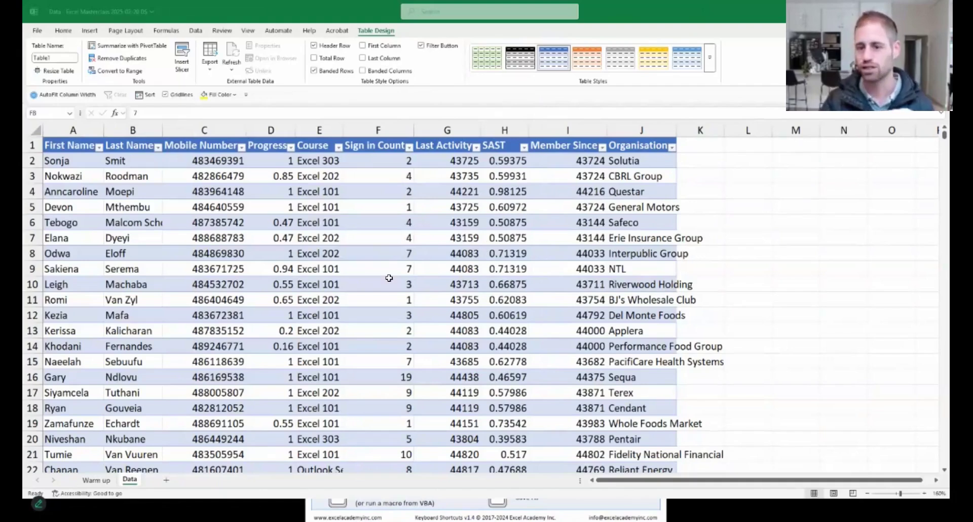
click(408, 262)
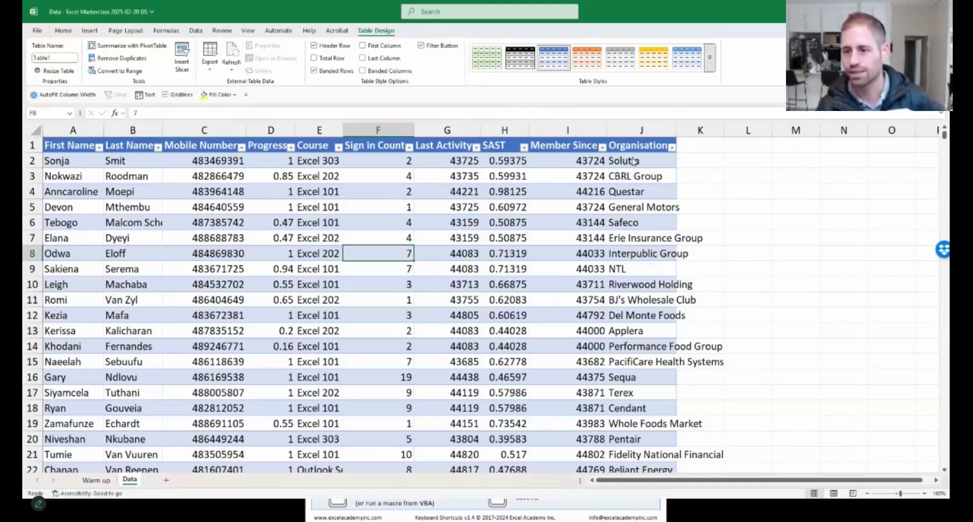
Step: Apply the Medium table style with a blue header and grey banded rows to the table
click(710, 61)
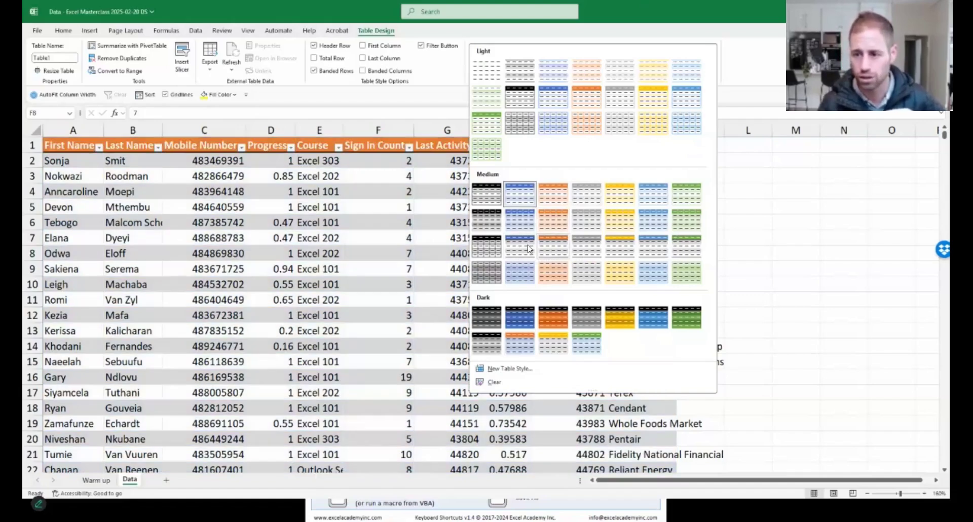
click(523, 247)
click(381, 206)
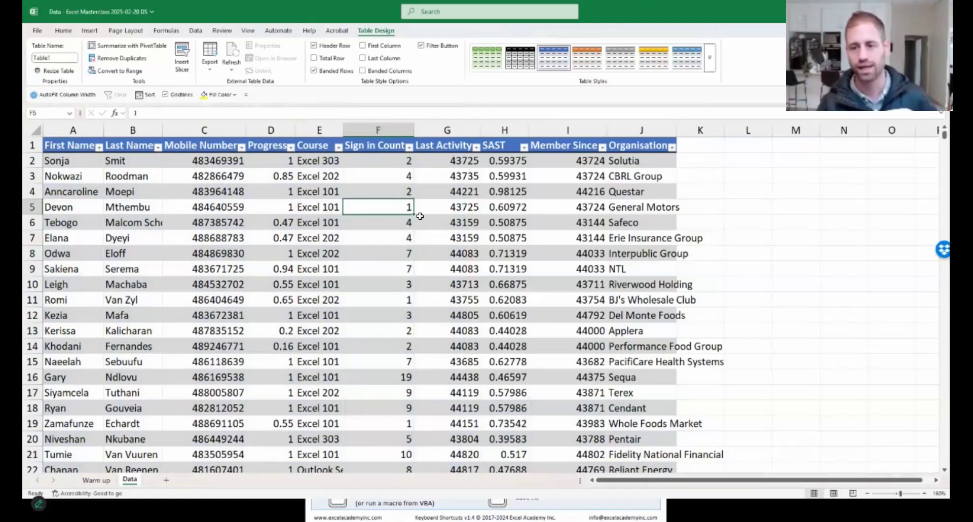
Step: Try the table without banded rows and restore the banding
click(314, 71)
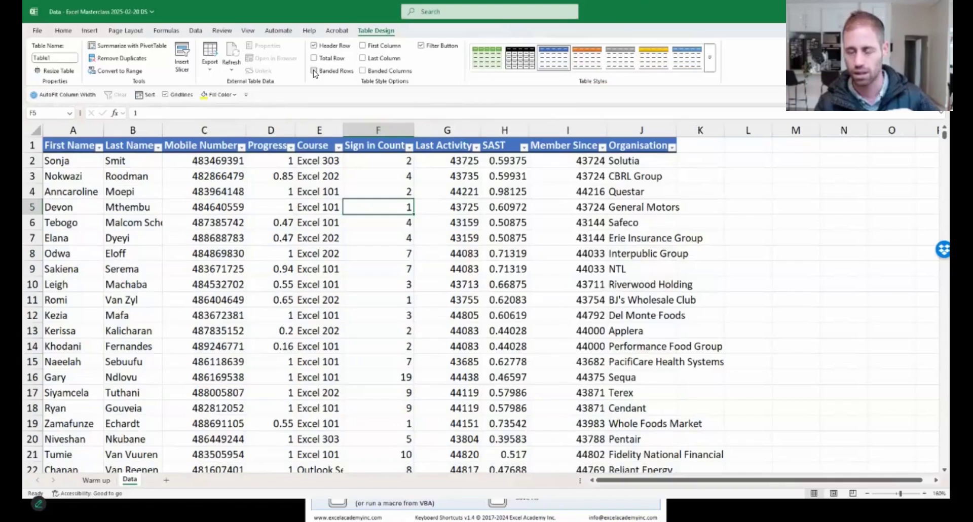
click(314, 71)
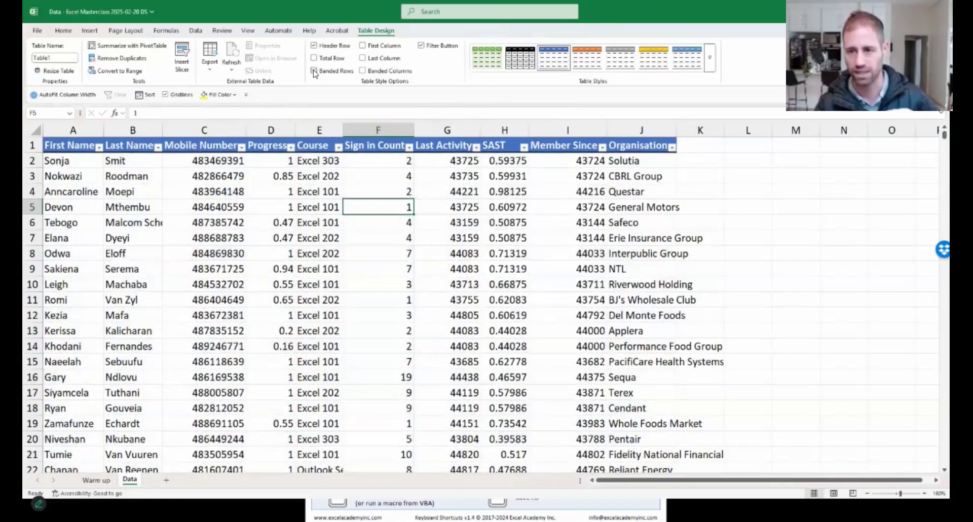
click(314, 71)
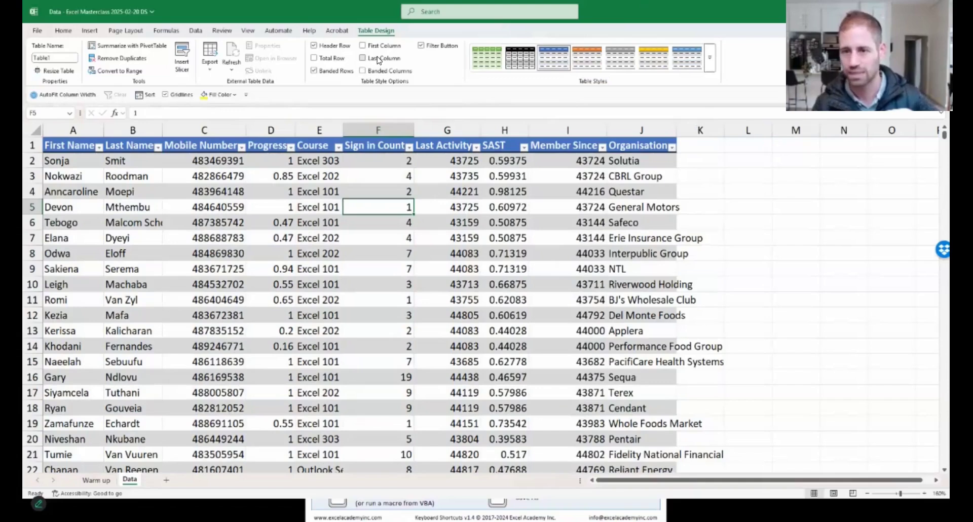
Step: Try the Last Column, First Column and Header Row options on the table and restore each to its original state
click(377, 60)
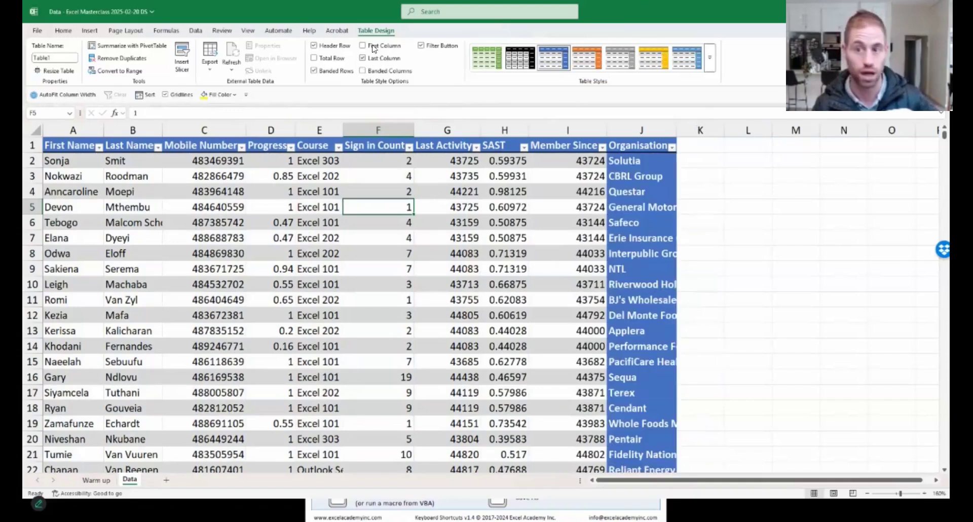
click(372, 46)
click(371, 49)
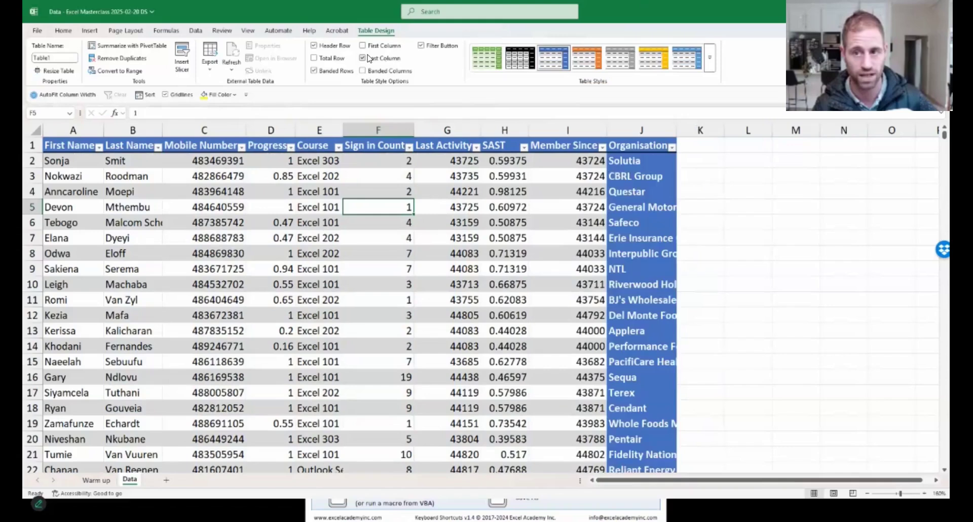
click(368, 58)
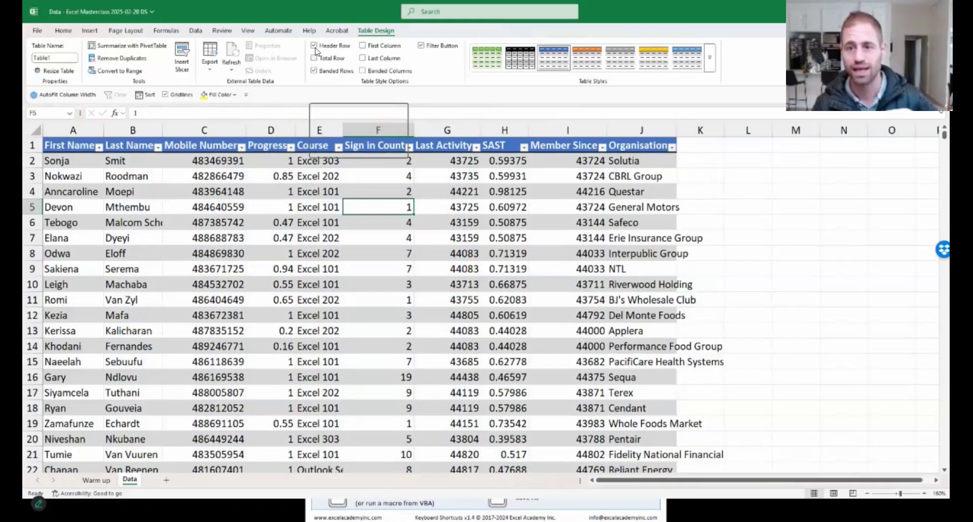
click(314, 46)
click(313, 46)
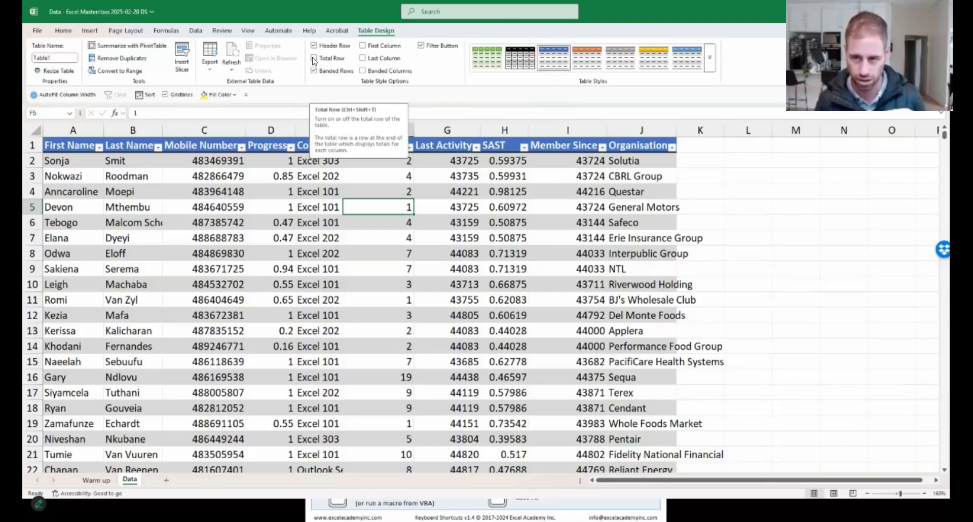
Step: Add a total row to the end of the table, toggling it off and on again
click(314, 59)
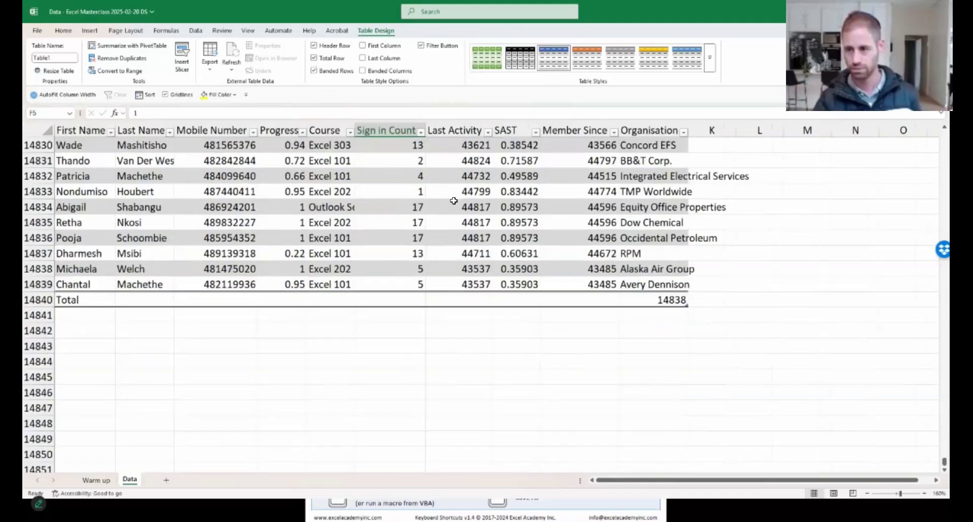
click(314, 59)
click(314, 58)
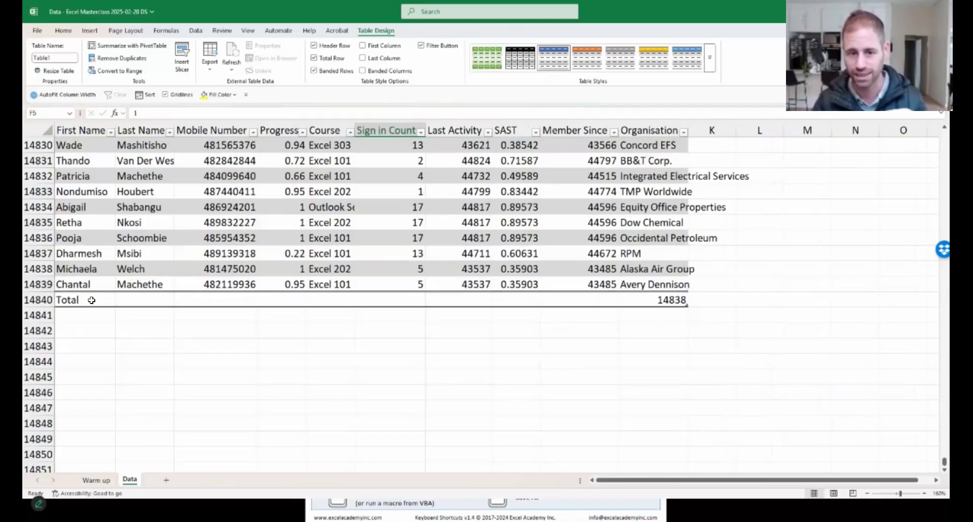
Step: Highlight the total row across A14840:J14840 and select its cell E14840 in the Course column
click(75, 299)
drag(440, 296, 690, 306)
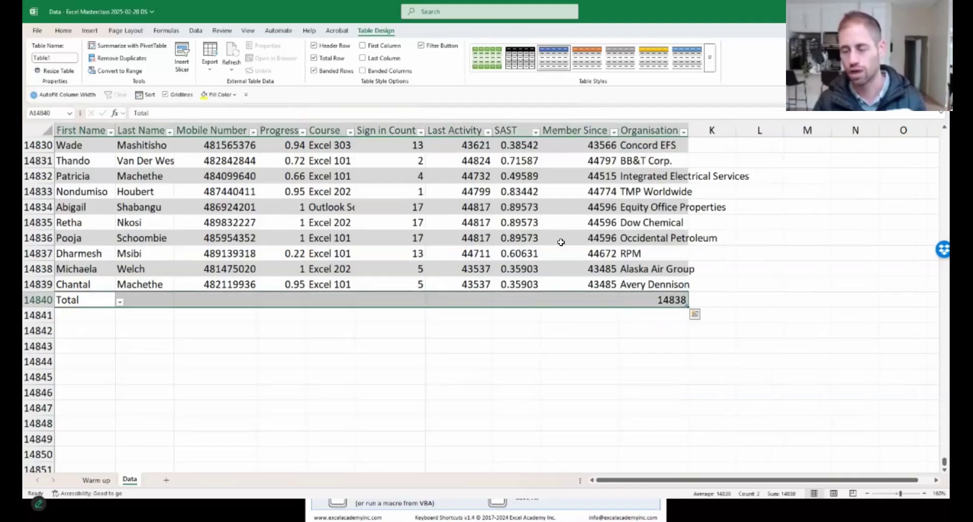
click(562, 242)
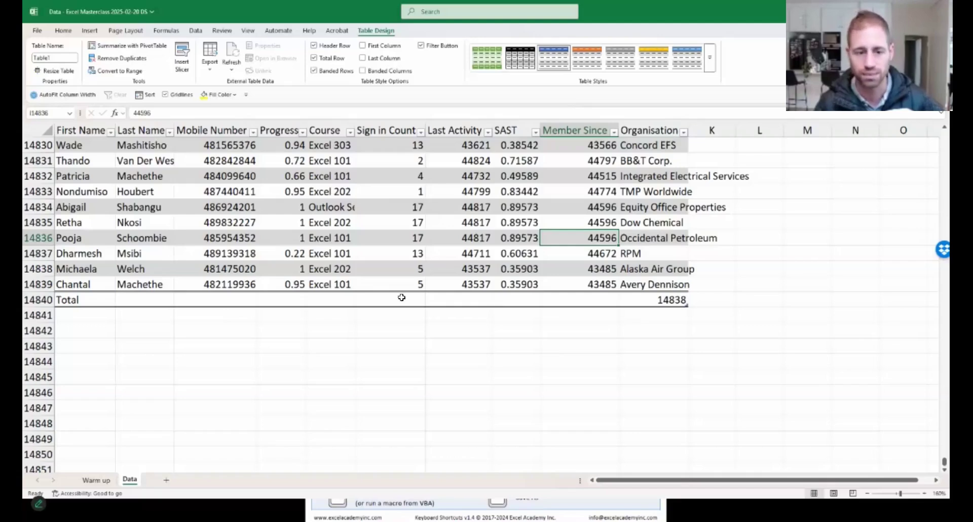
click(349, 296)
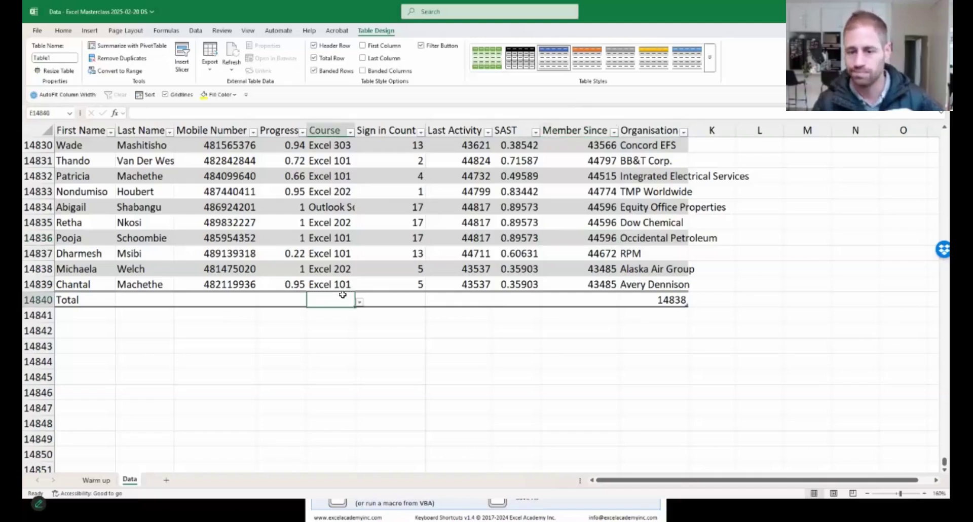
Step: View the summary functions offered for the Organisation total in J14840 and keep the current choice
click(299, 295)
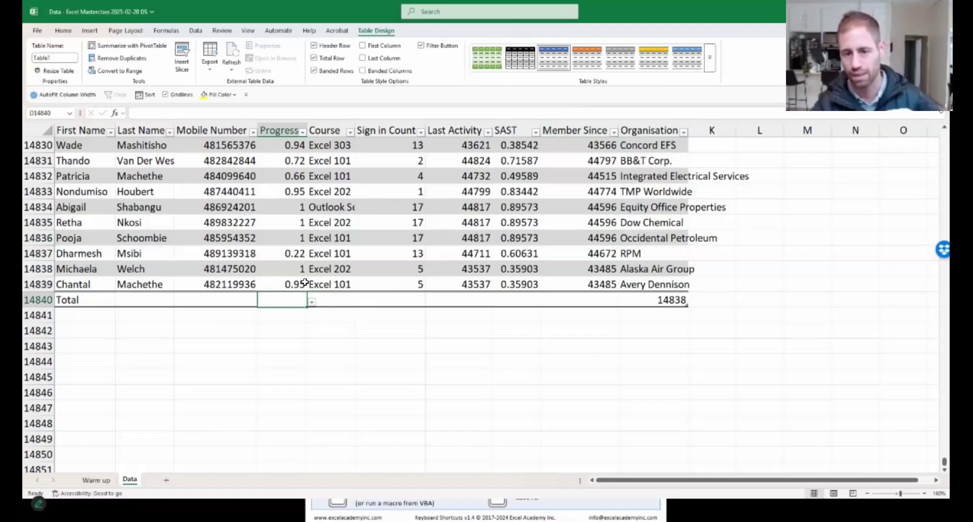
click(657, 298)
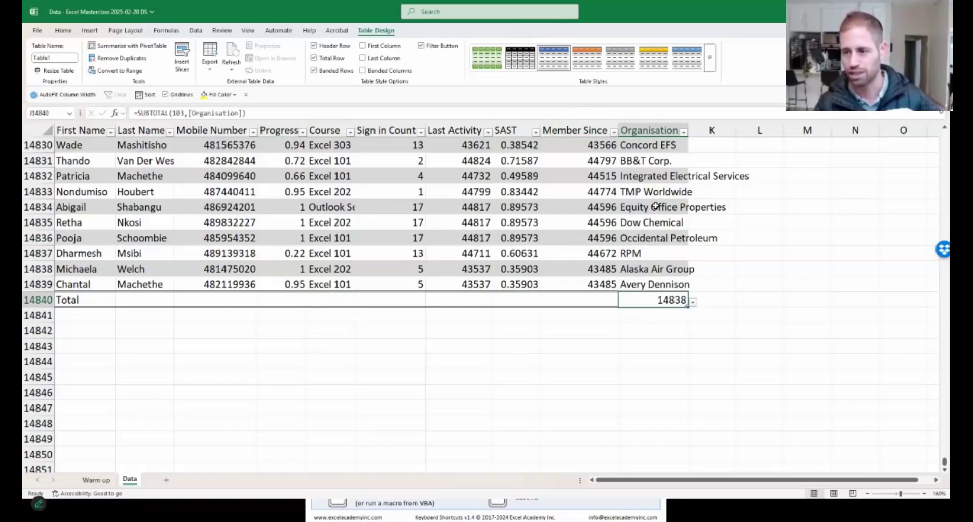
click(691, 302)
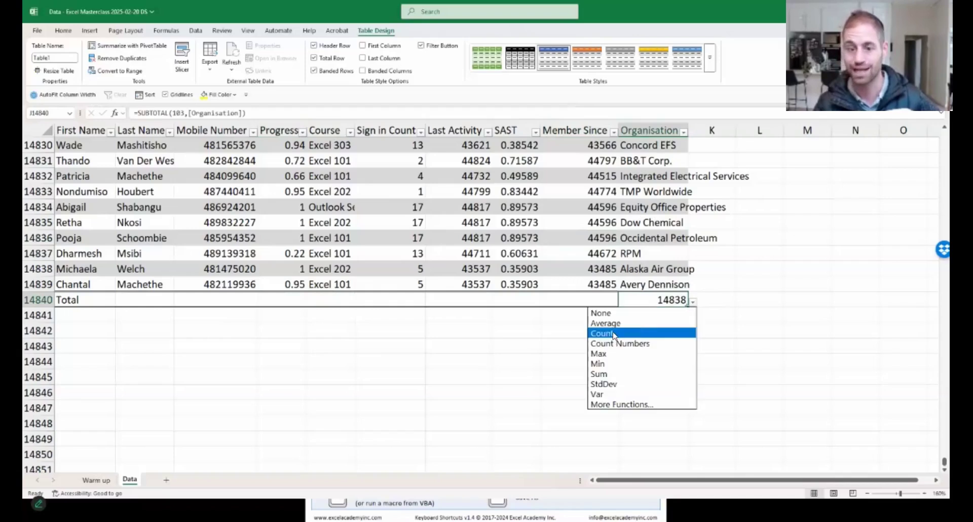
click(508, 296)
Step: Compare the column headings with cells inside and outside the table selected, and view the Progress column's filter options
click(296, 297)
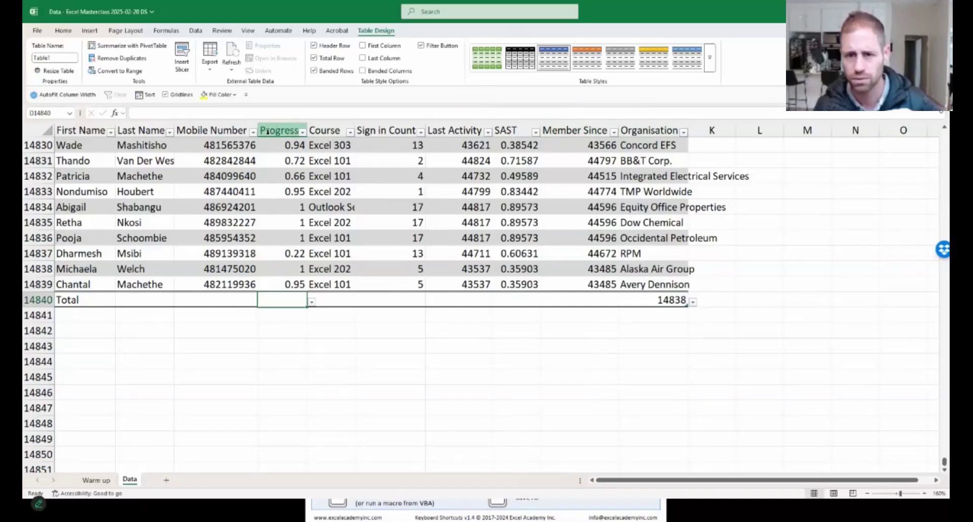
click(289, 344)
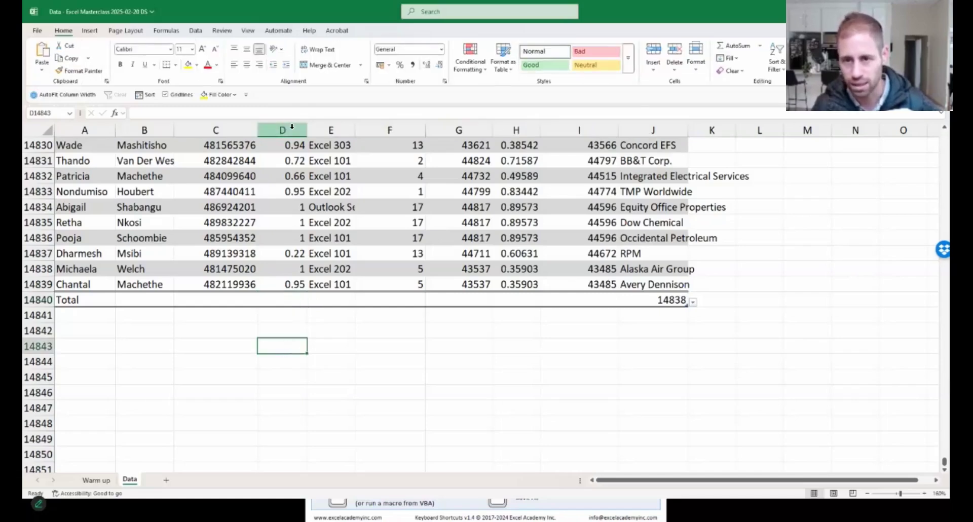
click(281, 244)
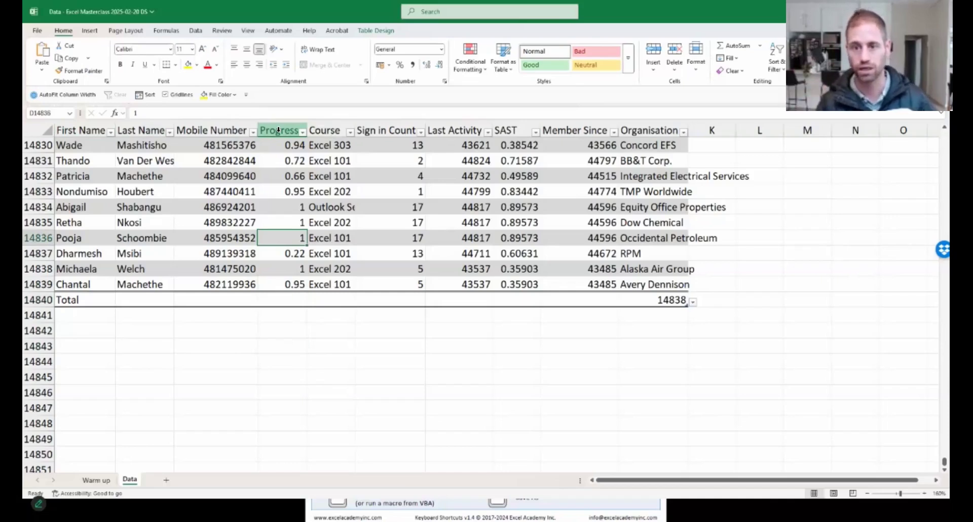
click(304, 133)
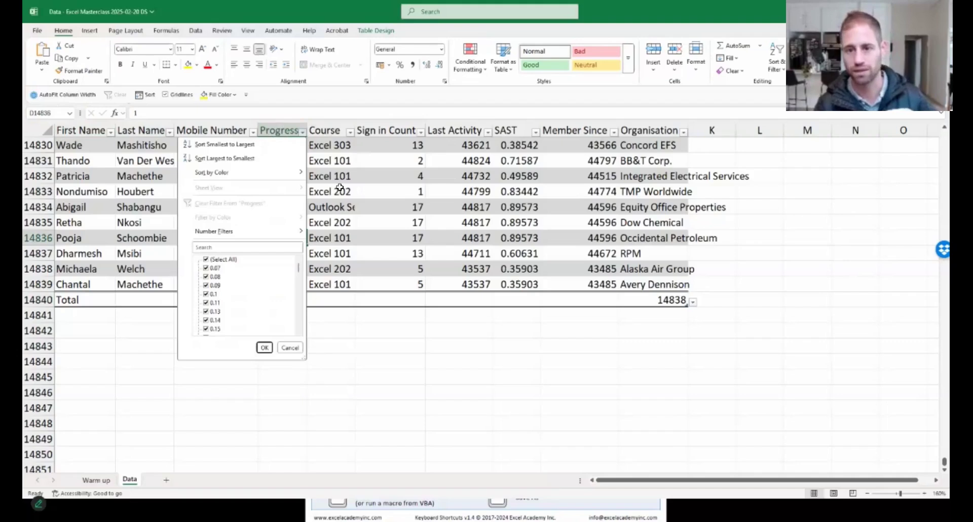
click(300, 133)
Step: Set the Progress column's total in D14840 to Average
click(292, 296)
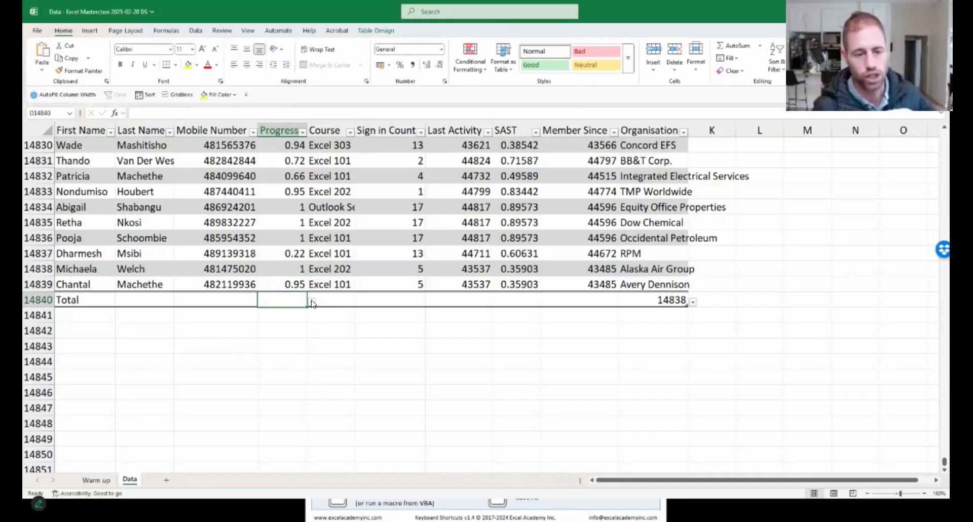
click(312, 301)
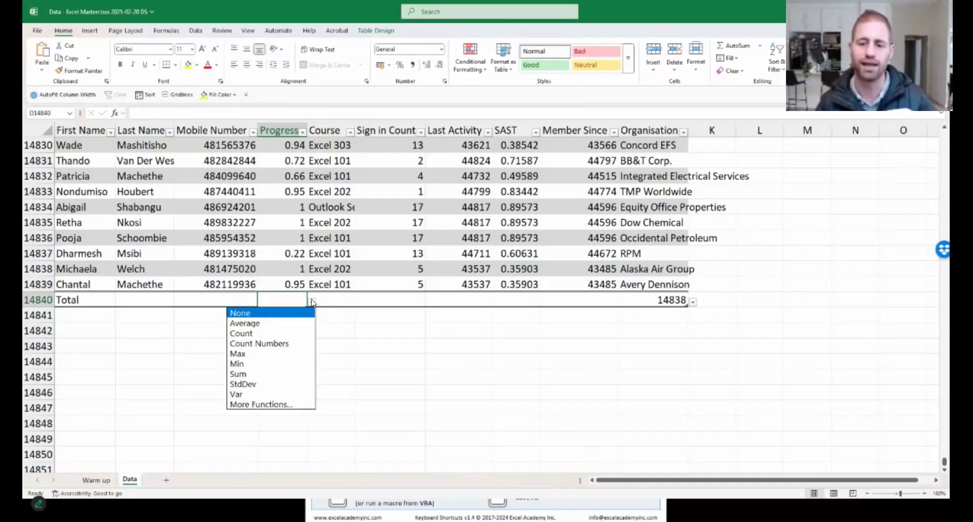
click(272, 324)
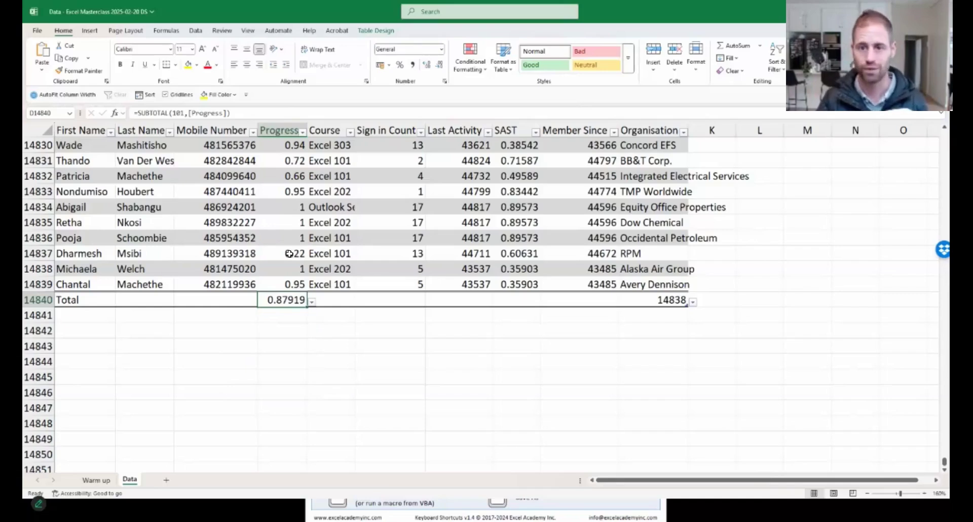
Step: Set the Sign in Count column's total in F14840 to Average
click(414, 299)
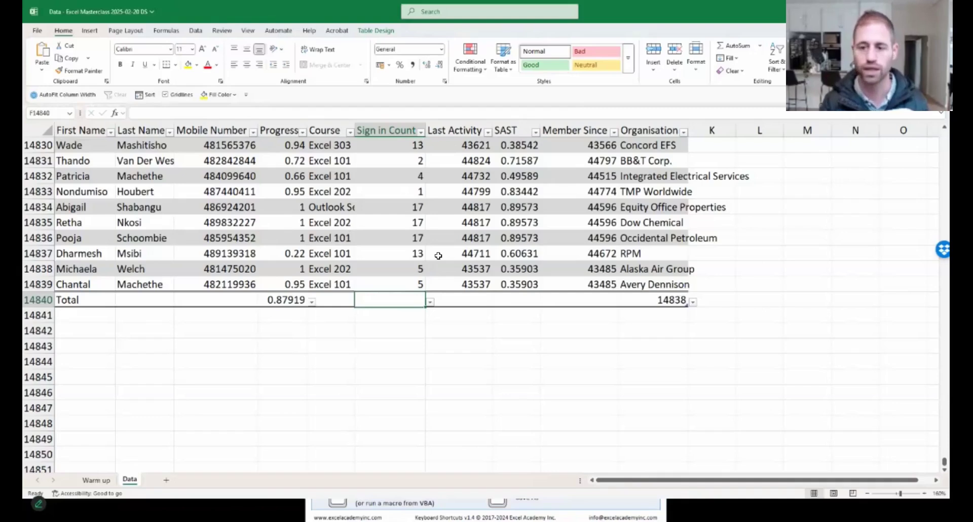
key(alt+Down)
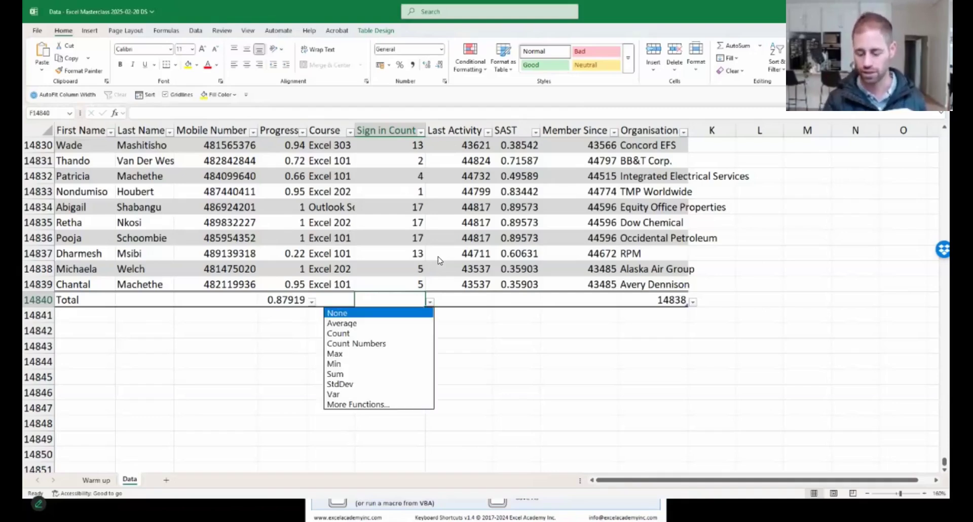
key(Up)
key(Up)
key(Up)
key(Up)
key(Up)
key(Up)
key(Up)
key(Up)
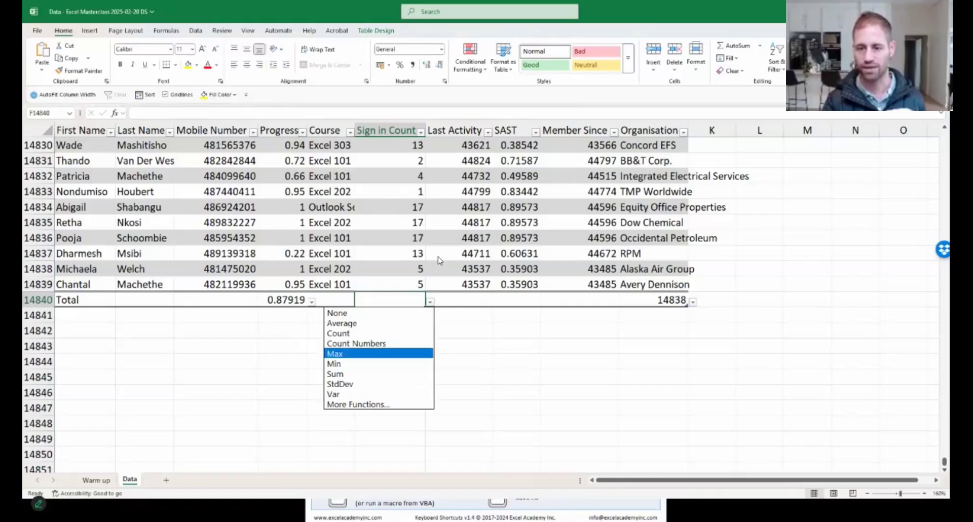
key(Down)
key(Down)
key(Down)
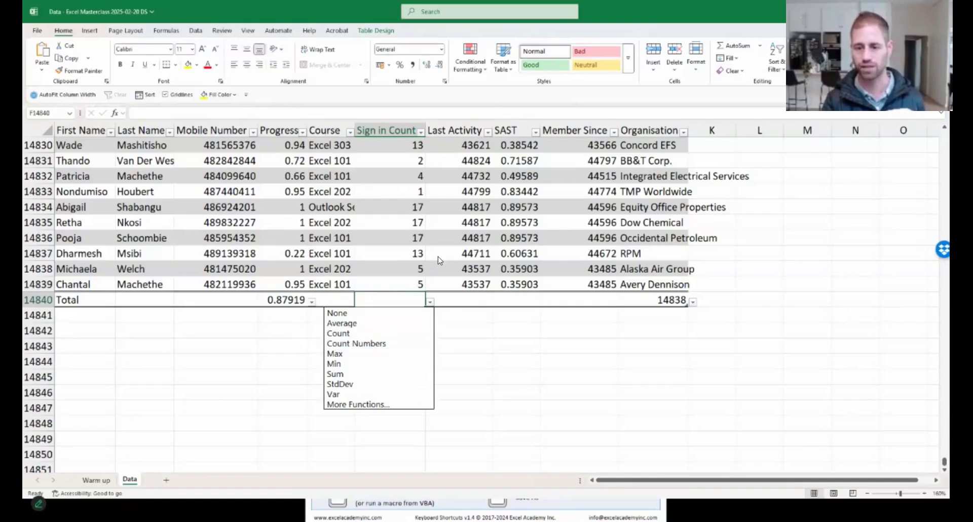
key(Up)
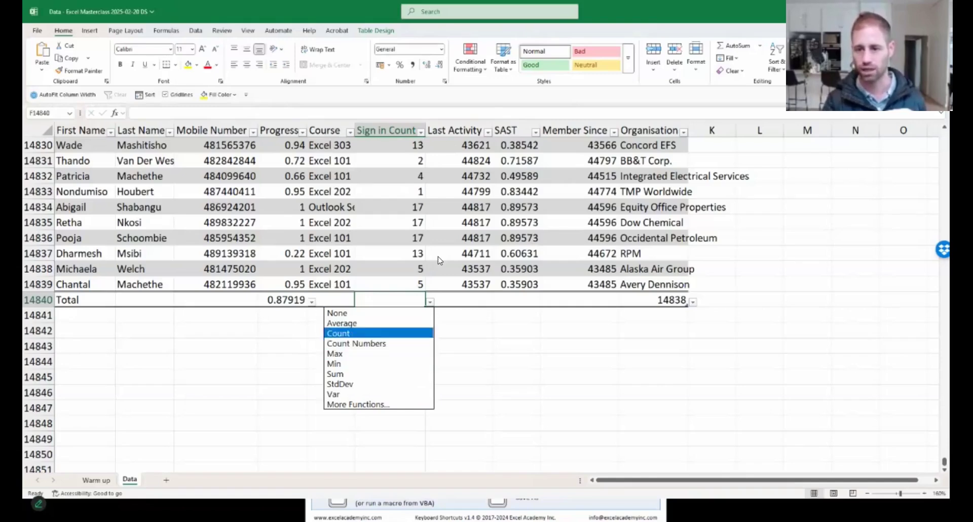
key(Up)
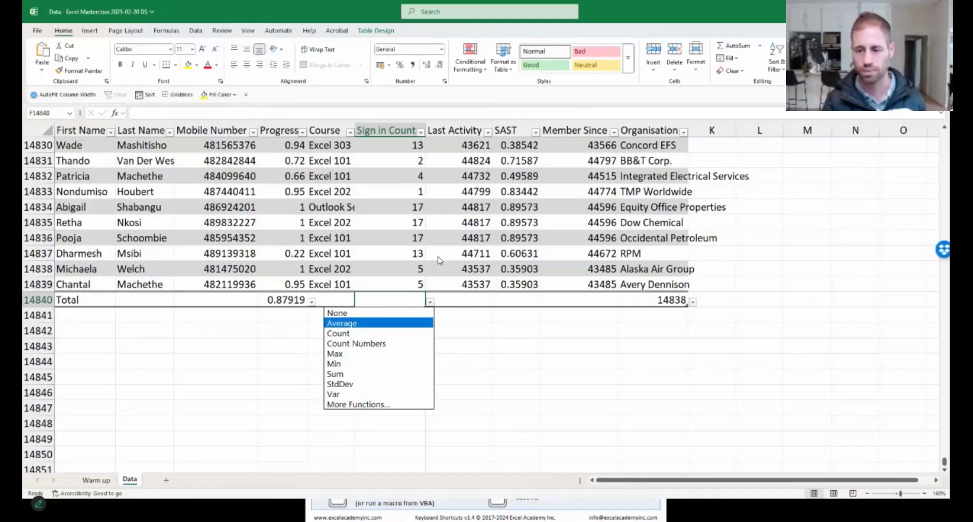
key(Return)
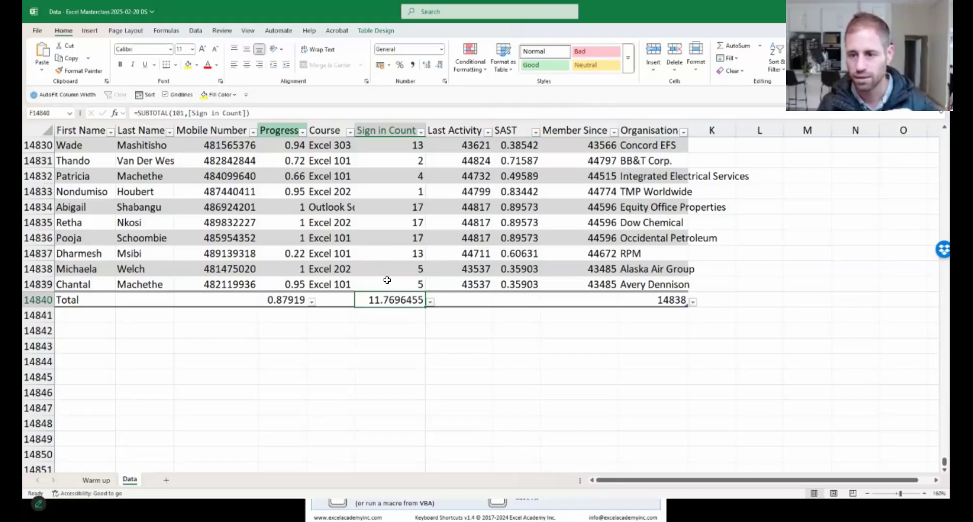
Step: Examine the SUBTOTAL function in the Sign in Count total's formula without changing it
drag(139, 112, 168, 113)
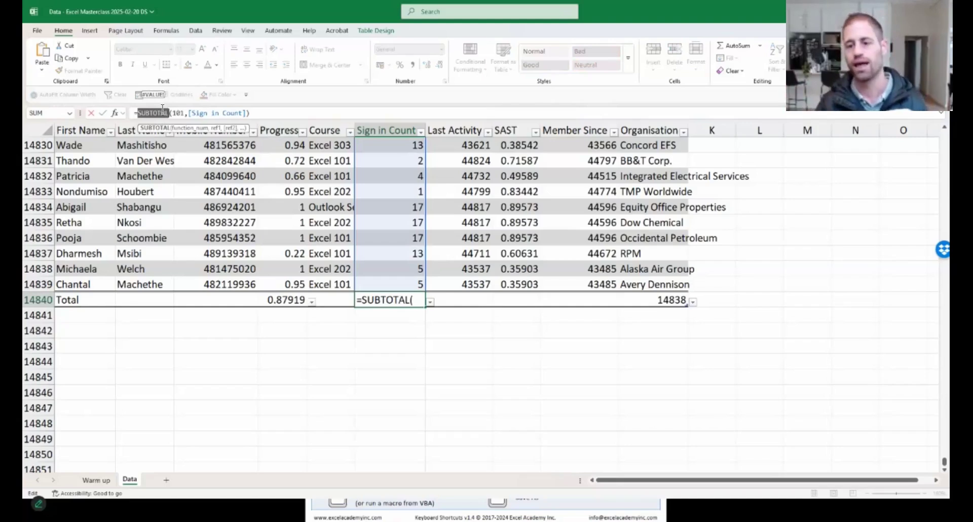
key(ctrl+Return)
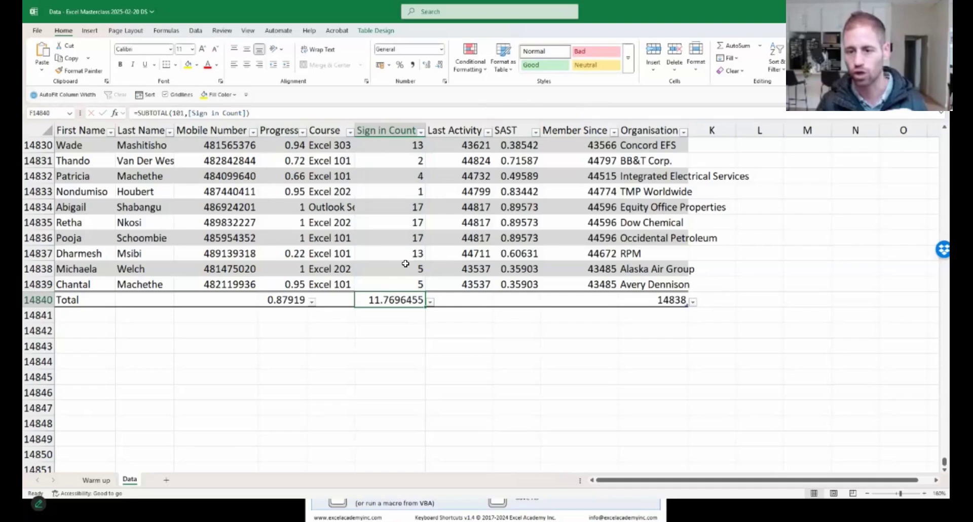
Step: Filter the Course column to show only Excel 101
click(350, 133)
key(Escape)
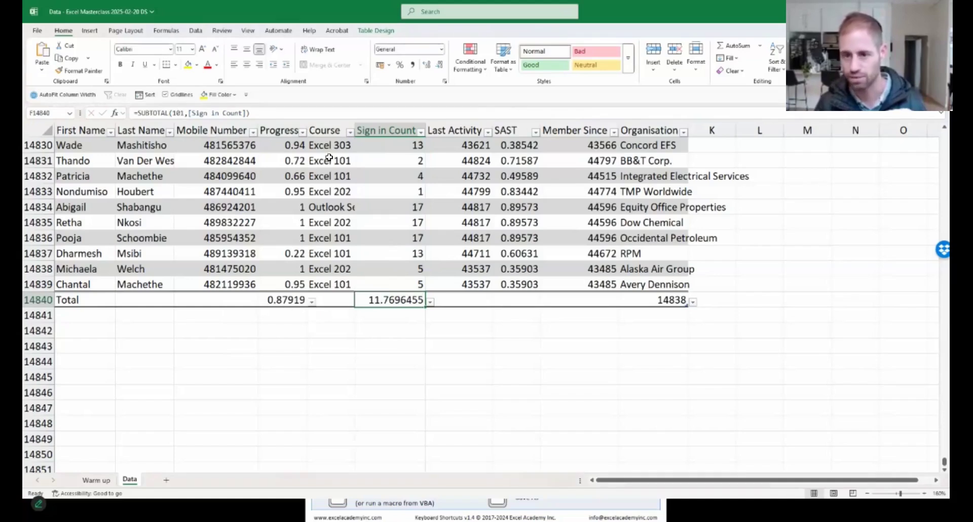
click(350, 133)
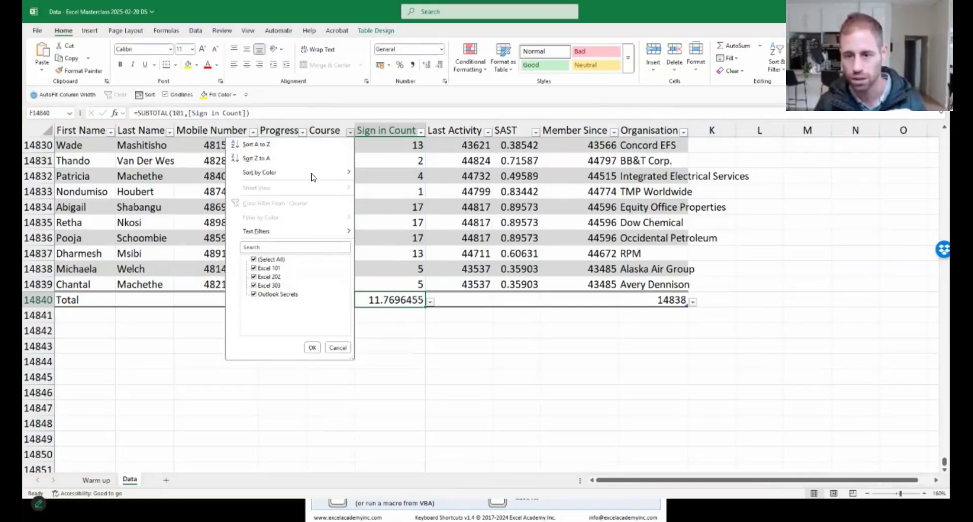
click(260, 260)
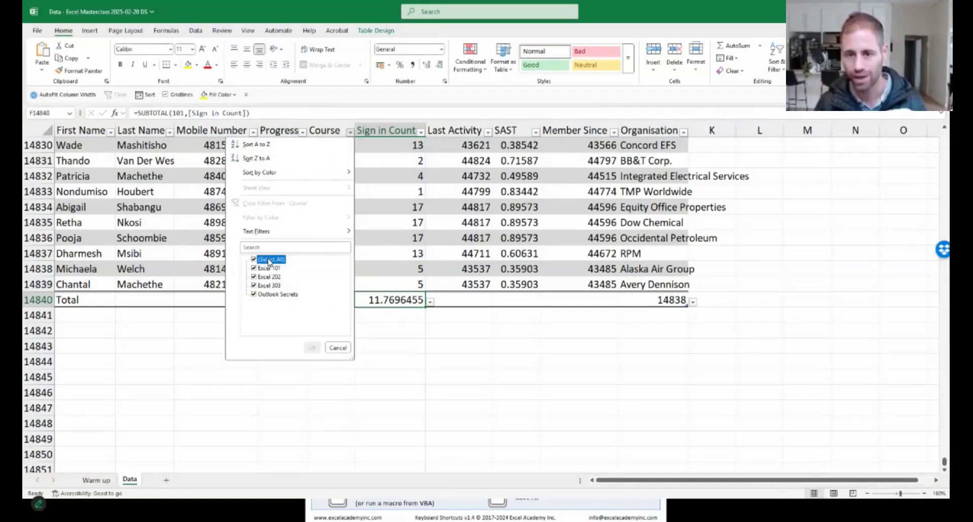
click(254, 268)
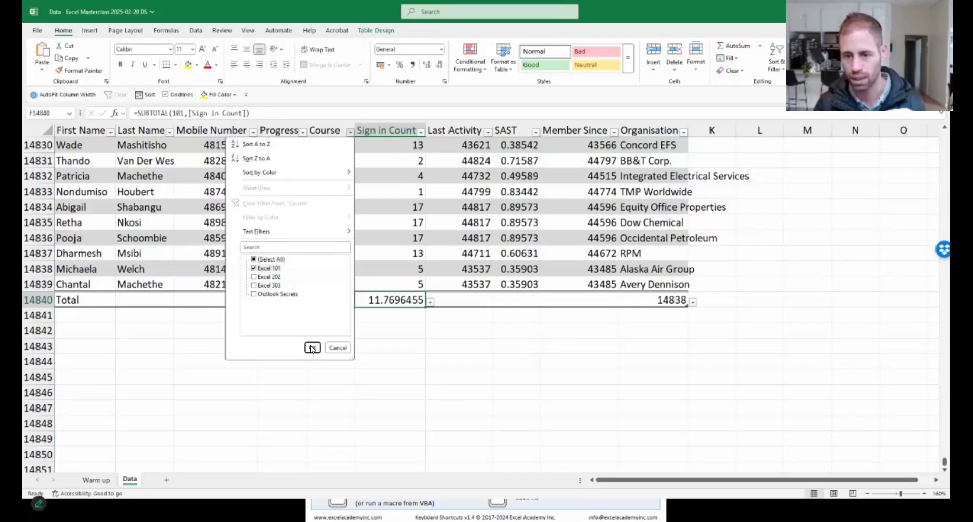
click(312, 348)
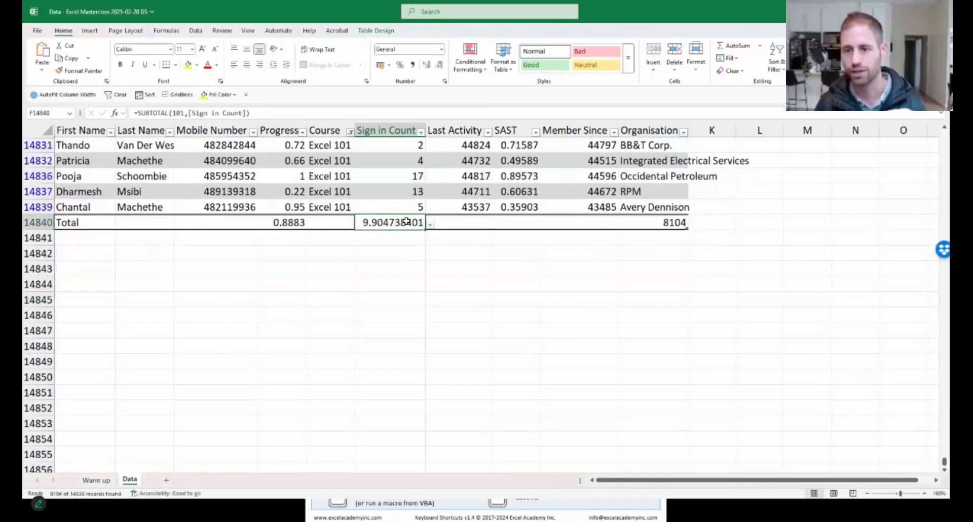
Step: Check the filtered totals for Progress, Sign in Count and Organisation in row 14840
click(296, 222)
click(397, 223)
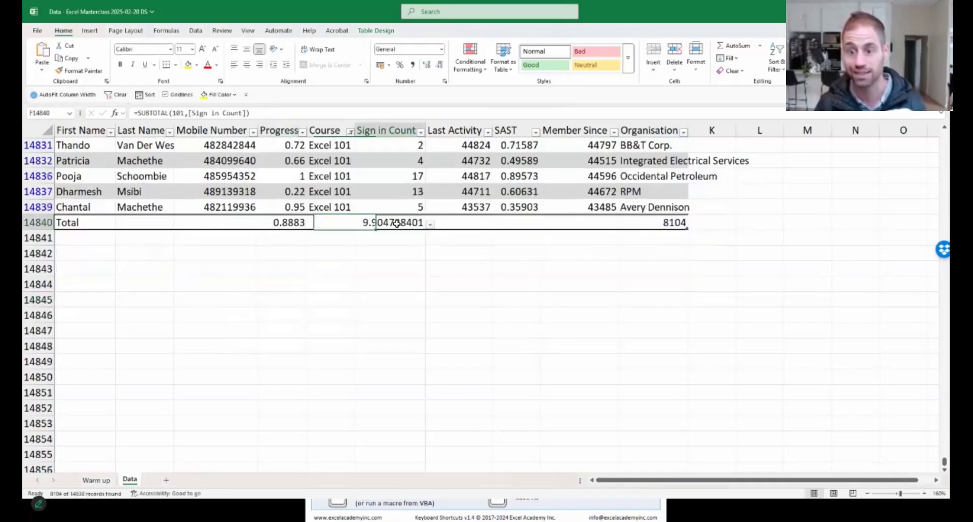
scroll(203, 144, up, 2)
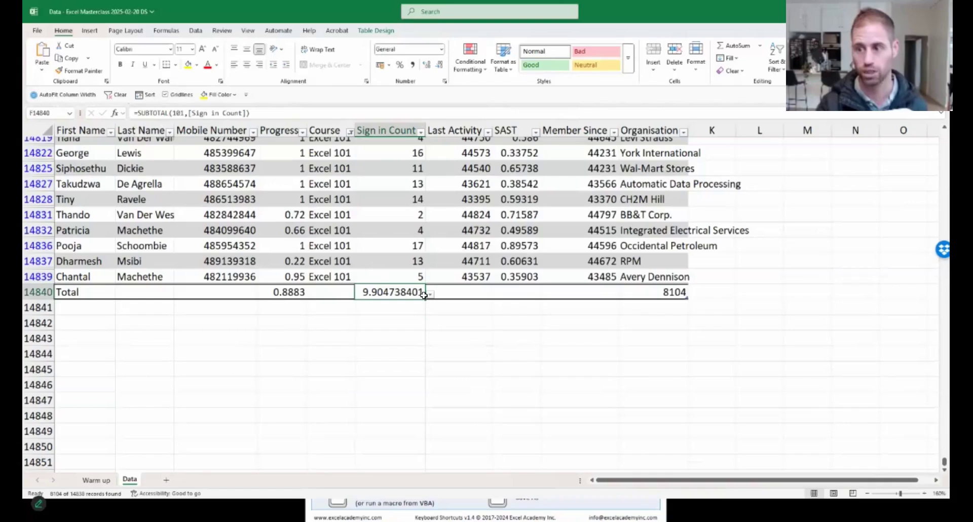
click(678, 293)
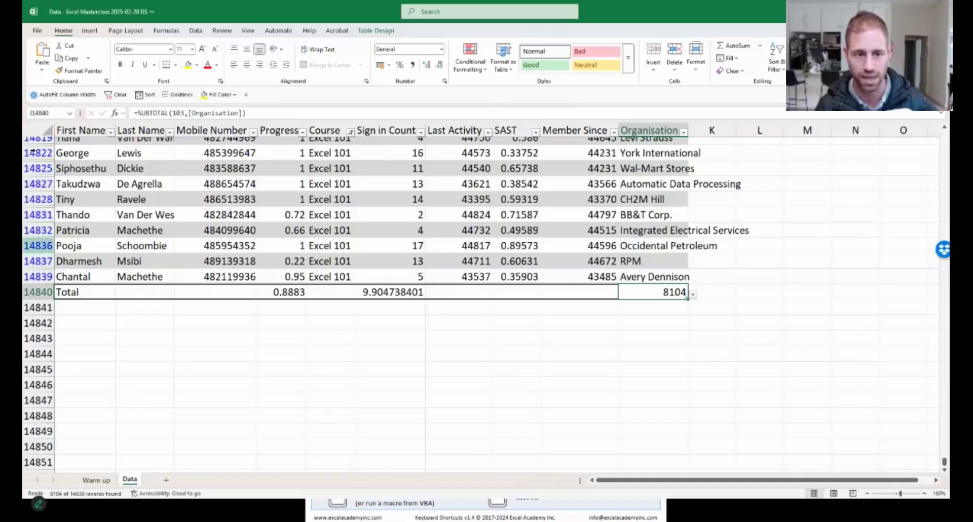
Step: Clear the Course filter and check the Progress and Sign in Count totals for the full table
click(350, 133)
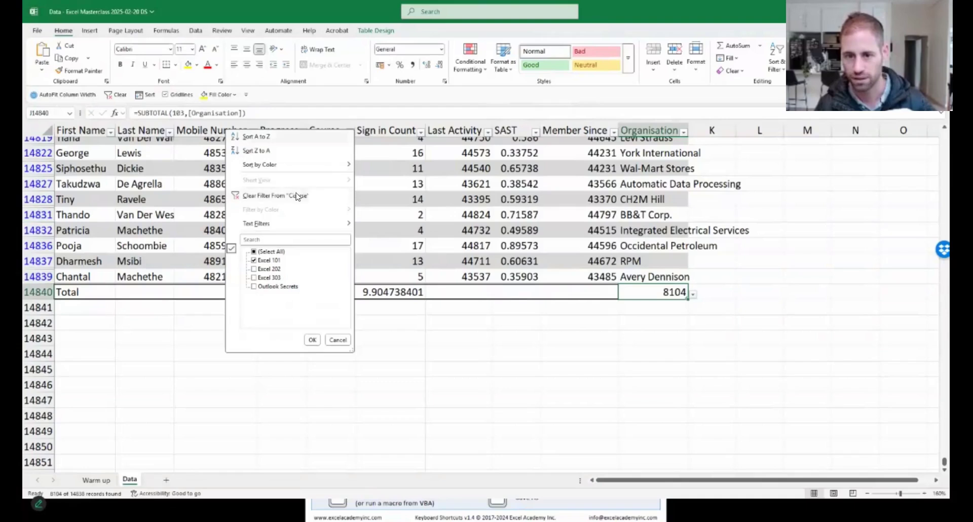
click(266, 197)
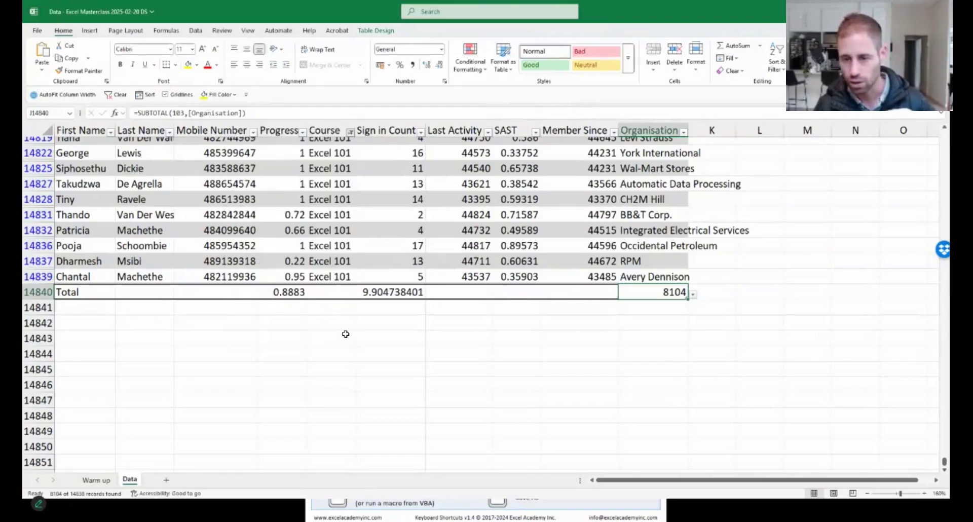
click(330, 338)
scroll(335, 254, down, 2)
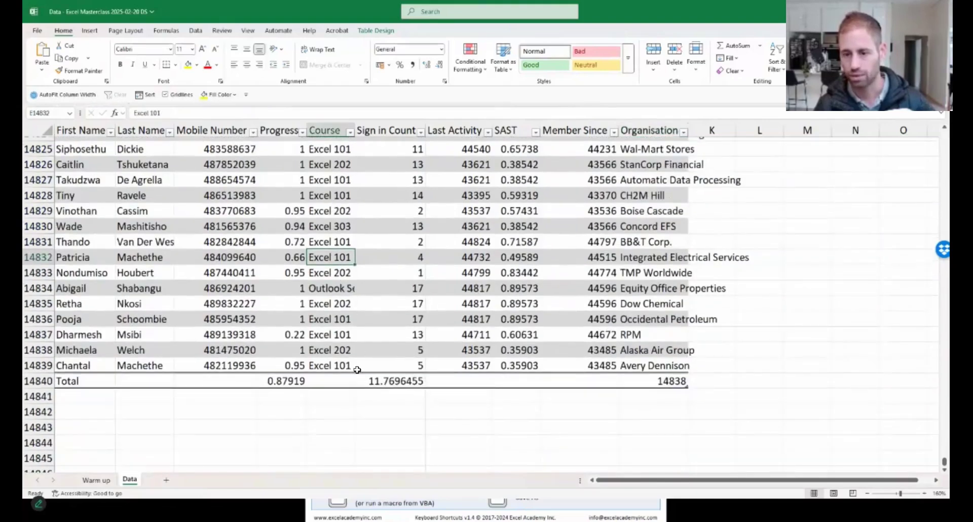
click(293, 380)
click(391, 380)
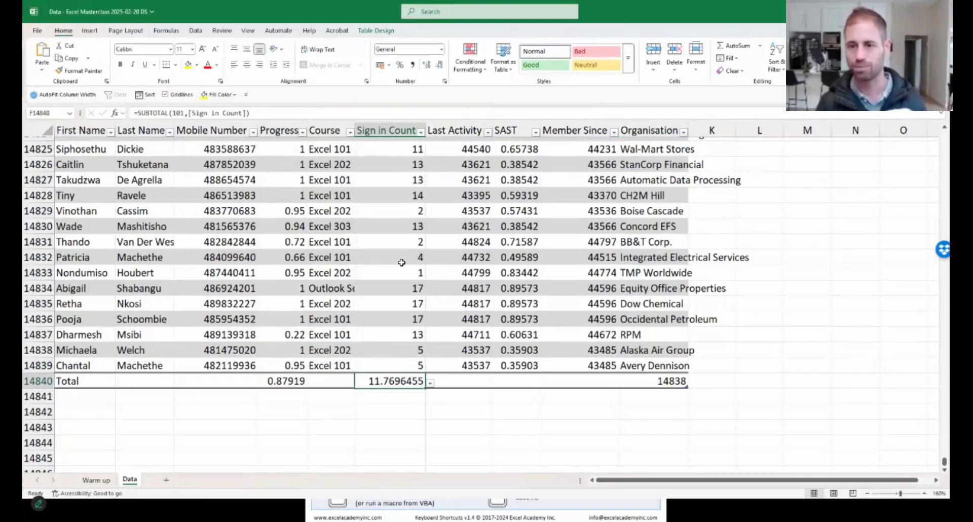
Step: Return to the Sign in Count header in F1 and save the workbook
key(ctrl+Up)
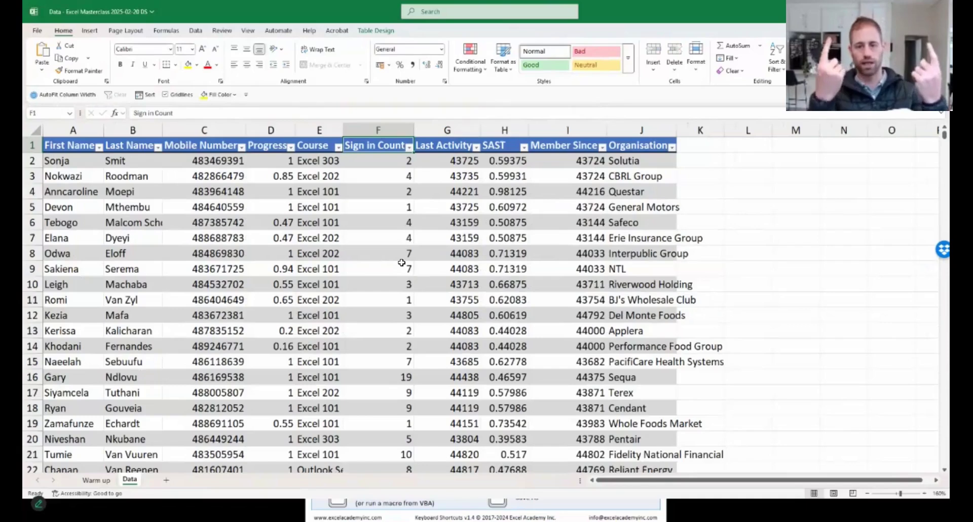
key(ctrl+s)
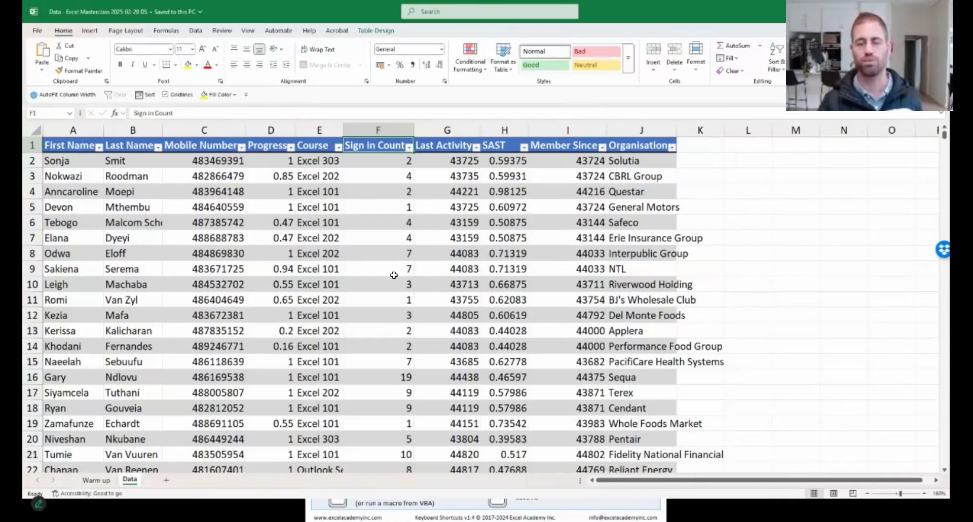
Step: Format cell D9 in the Progress column as a percentage without decimals
key(Down)
key(Down)
key(Down)
key(Down)
key(Down)
key(Down)
key(Down)
key(Down)
key(Left)
key(Left)
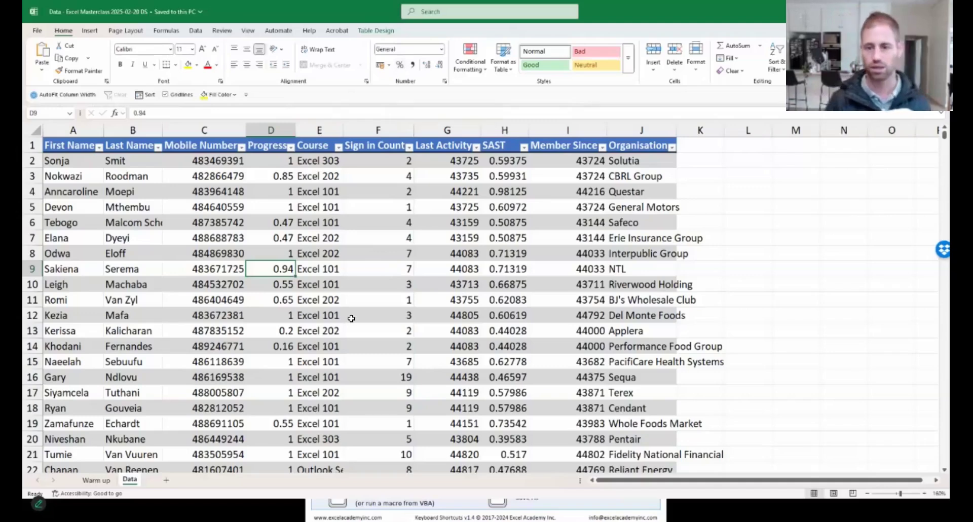
key(ctrl+shift+5)
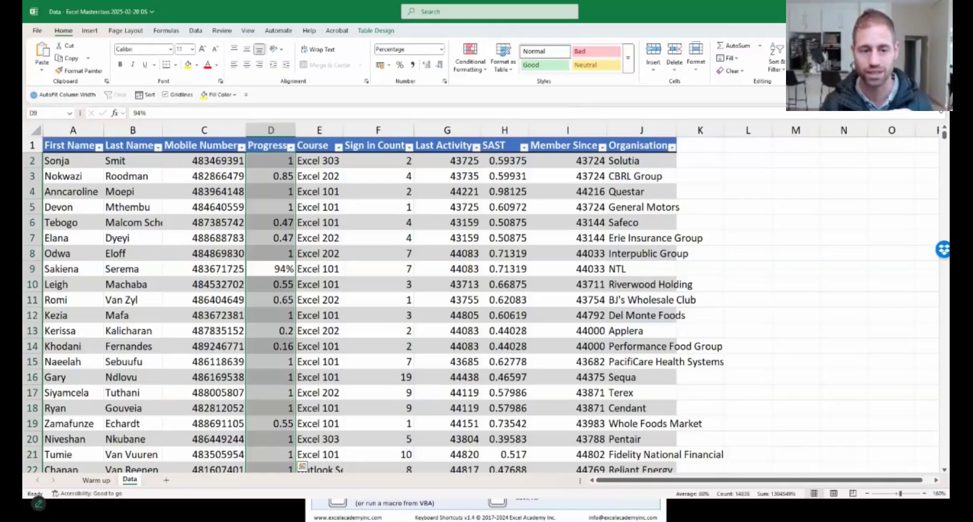
Step: Switch to the keyboard shortcuts sheet and look up column selection in the Select Data section on page 1
click(268, 271)
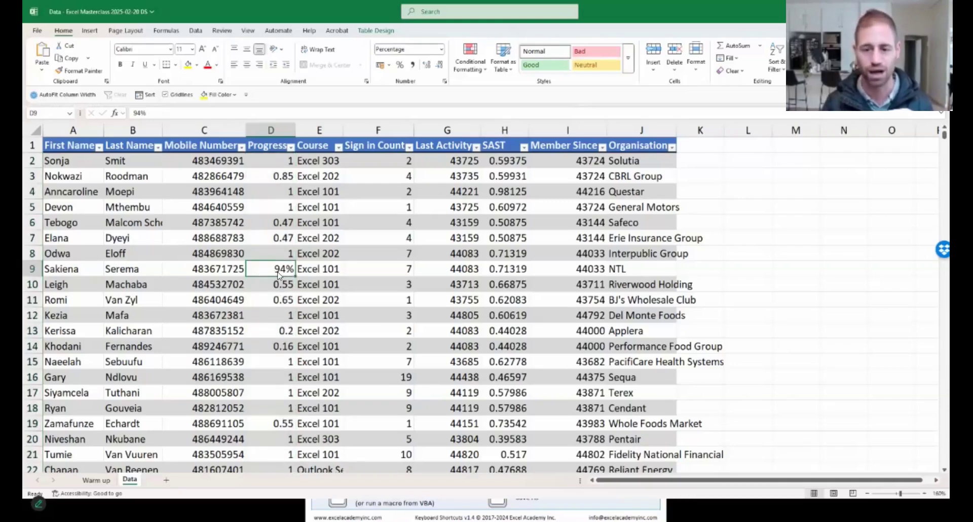
key(alt+Tab)
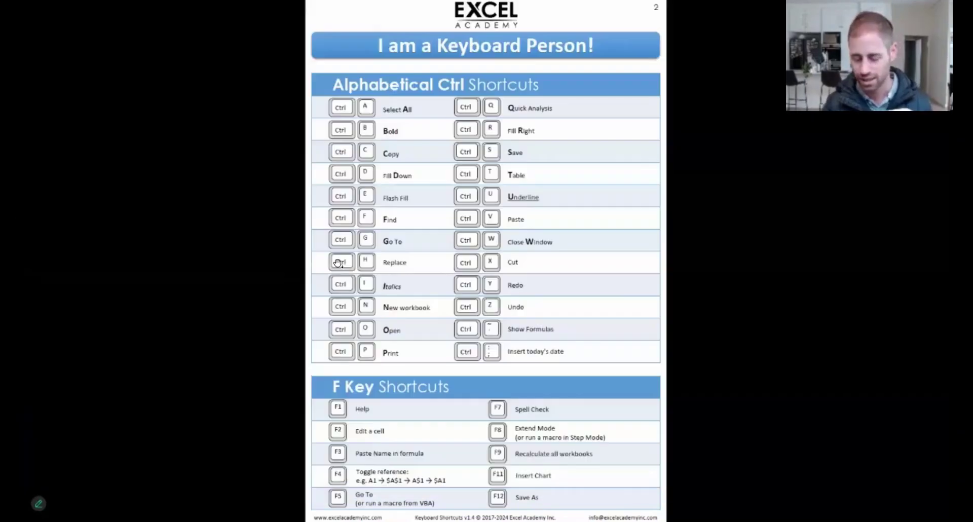
scroll(318, 271, up, 1)
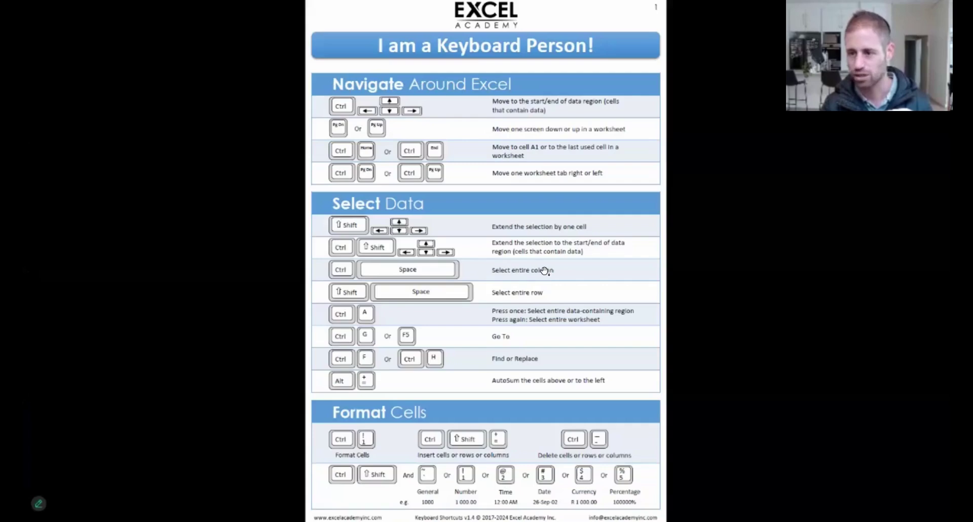
key(alt+Tab)
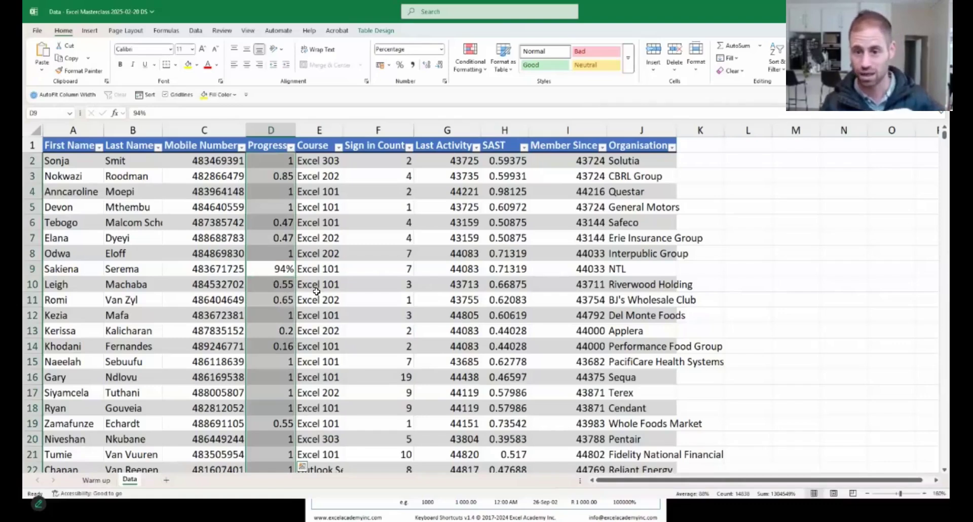
Step: Go to the end of the Progress column, select its table data and check whether the total in row 14840 is included
click(277, 282)
key(ctrl+Down)
key(Down)
key(Down)
key(Down)
key(Down)
key(Down)
key(Down)
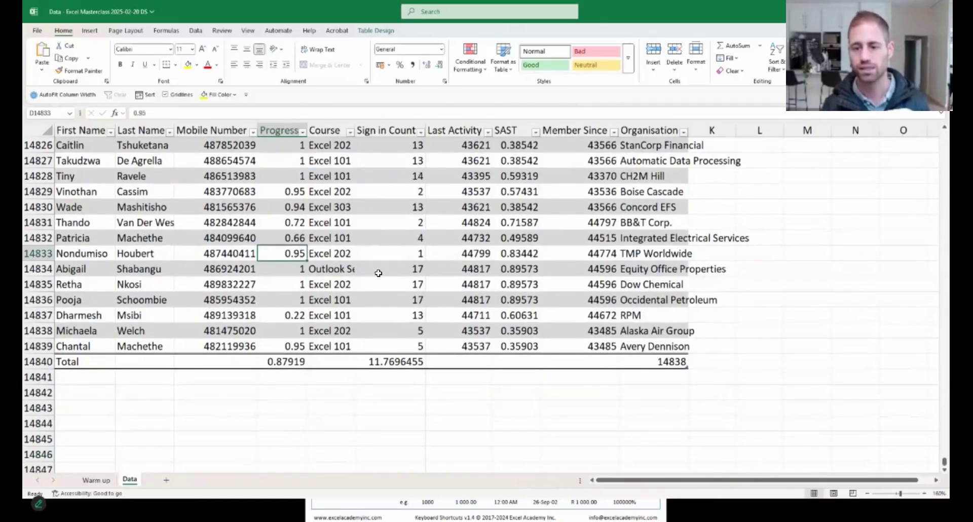
key(Up)
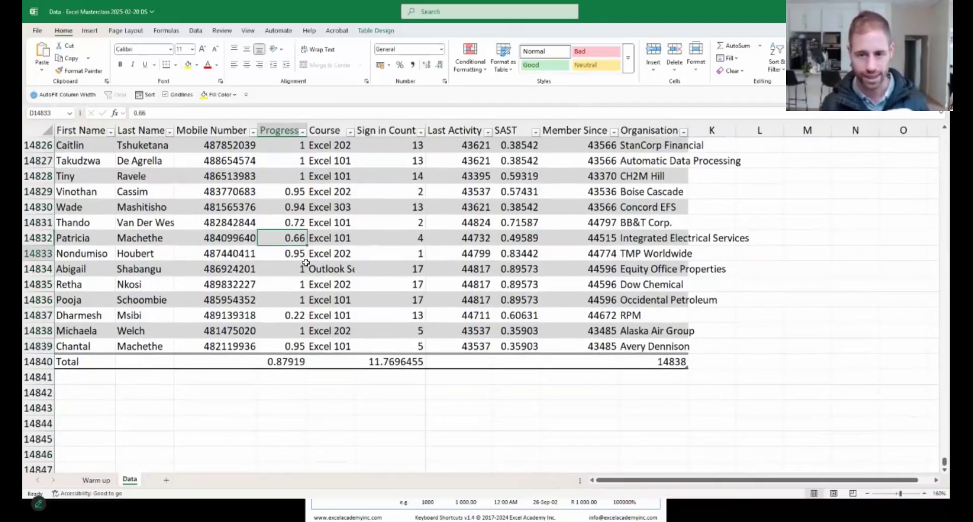
key(ctrl+space)
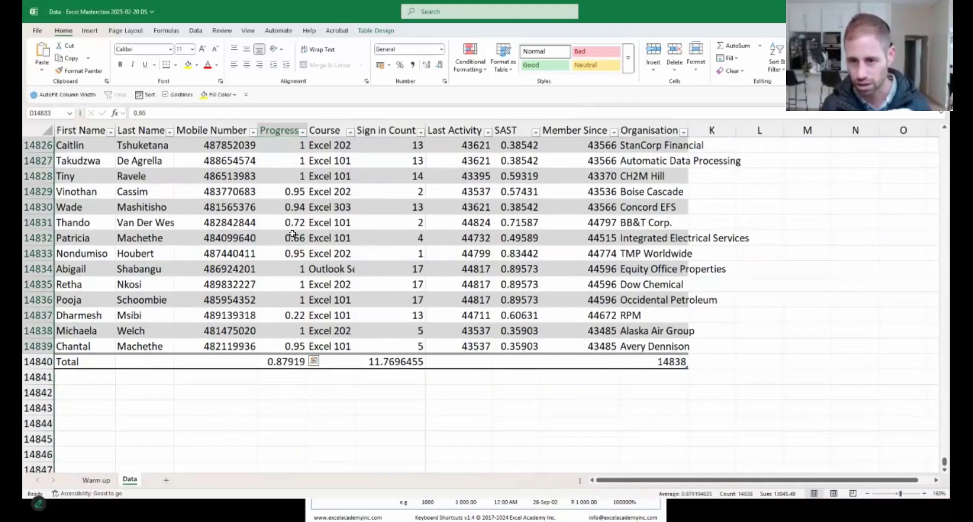
scroll(293, 234, up, 8)
scroll(284, 148, down, 7)
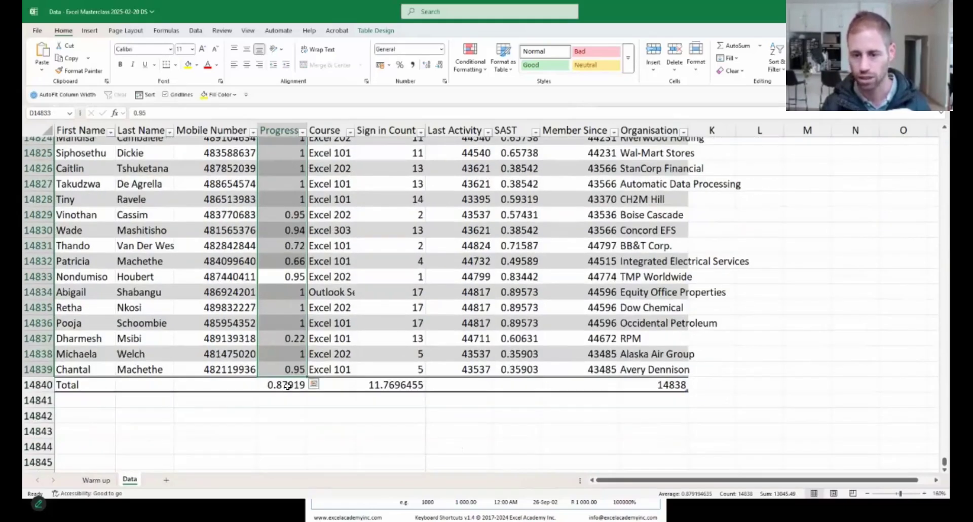
Step: Compare selecting the whole empty column M with selecting the table's Progress column including its header and total
click(806, 237)
key(ctrl+space)
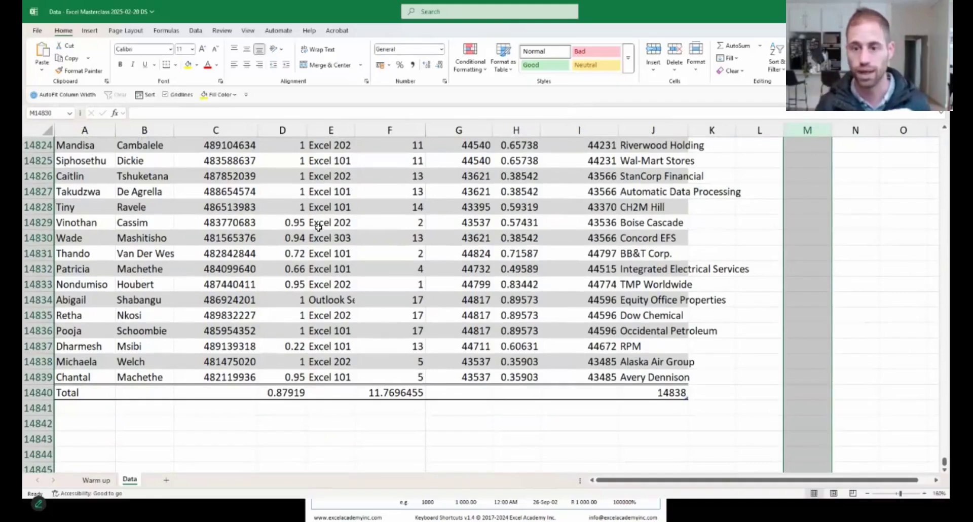
click(287, 238)
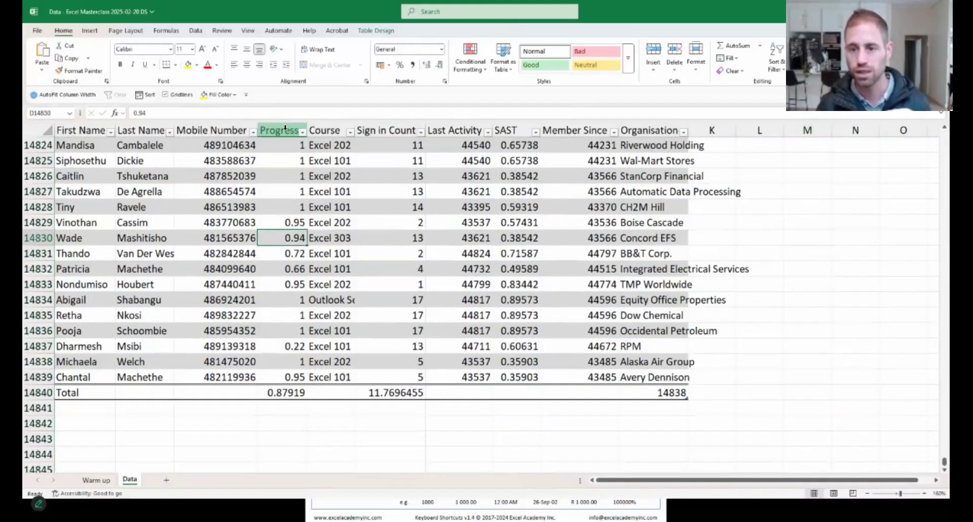
click(288, 127)
click(291, 128)
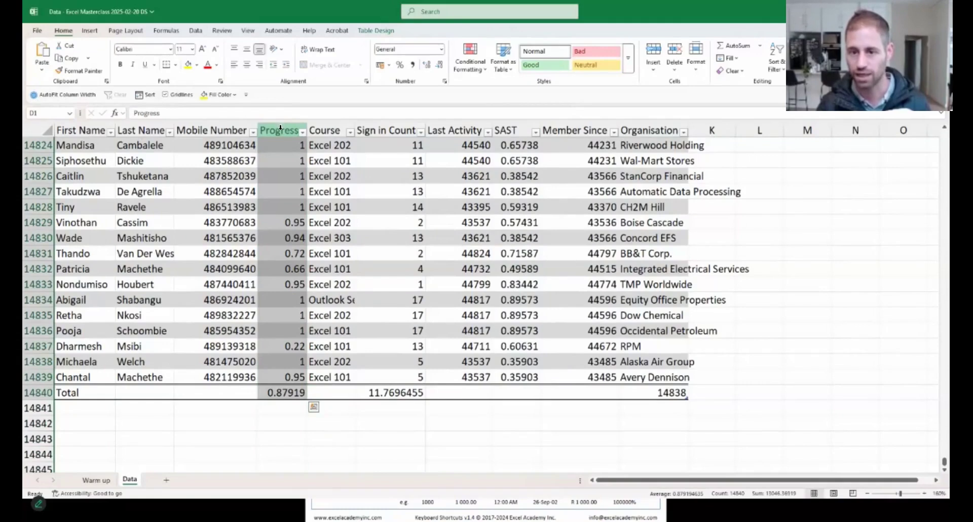
Step: Compare selecting only the Progress data rows with extending the selection to the entire column D, including the total row
click(297, 285)
scroll(309, 295, up, 2)
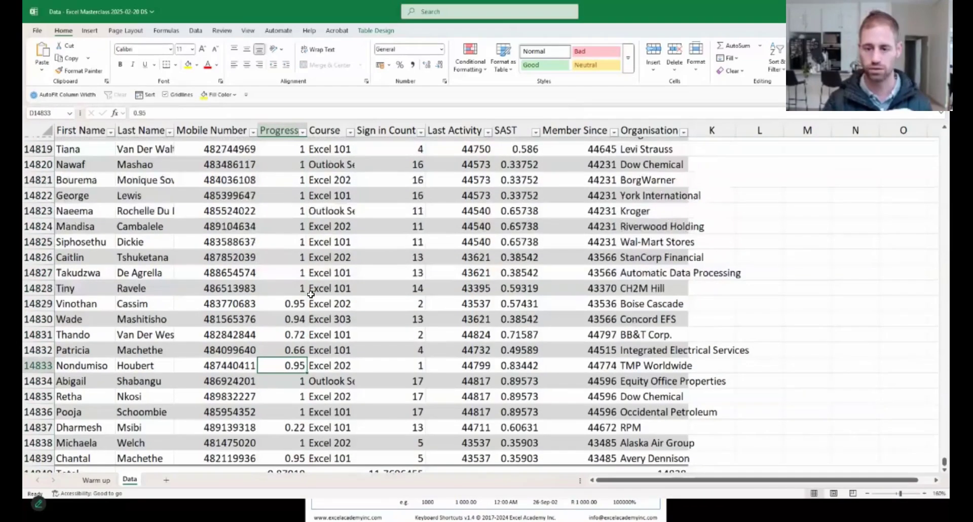
scroll(311, 294, down, 1)
key(ctrl+space)
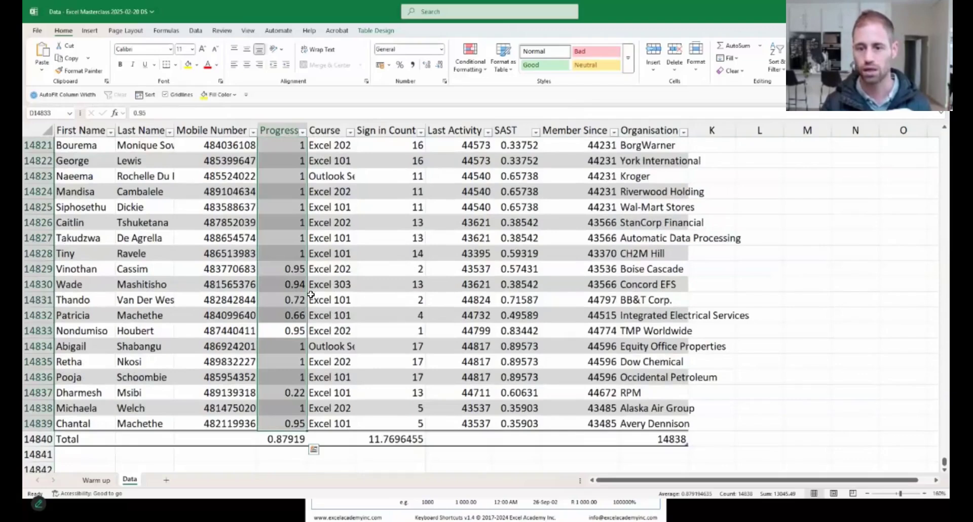
scroll(311, 294, up, 2)
scroll(311, 294, down, 3)
scroll(311, 295, down, 1)
key(ctrl+space)
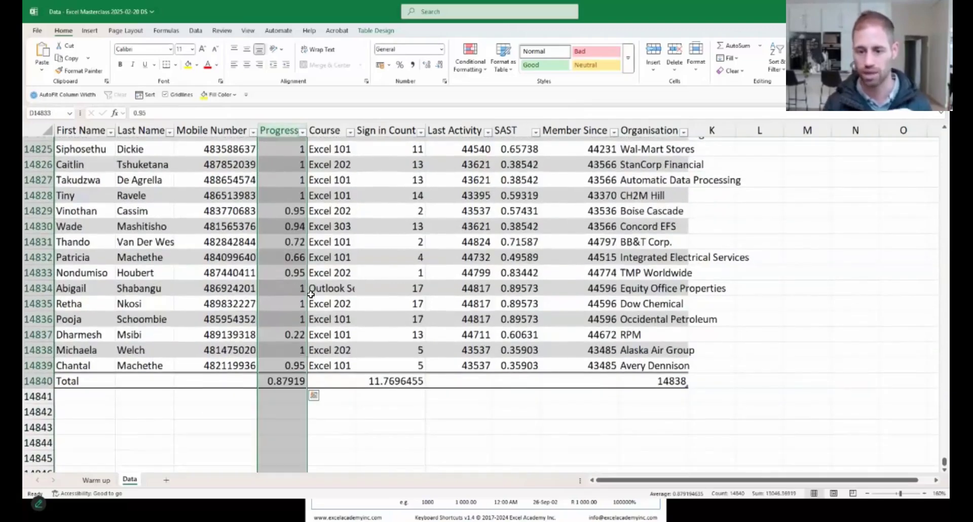
click(288, 336)
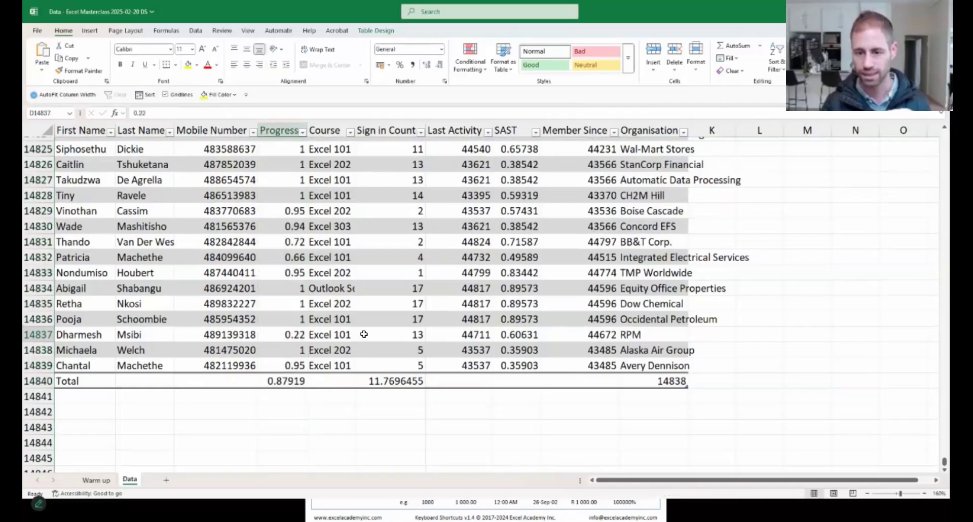
key(ctrl+space)
key(ctrl+space)
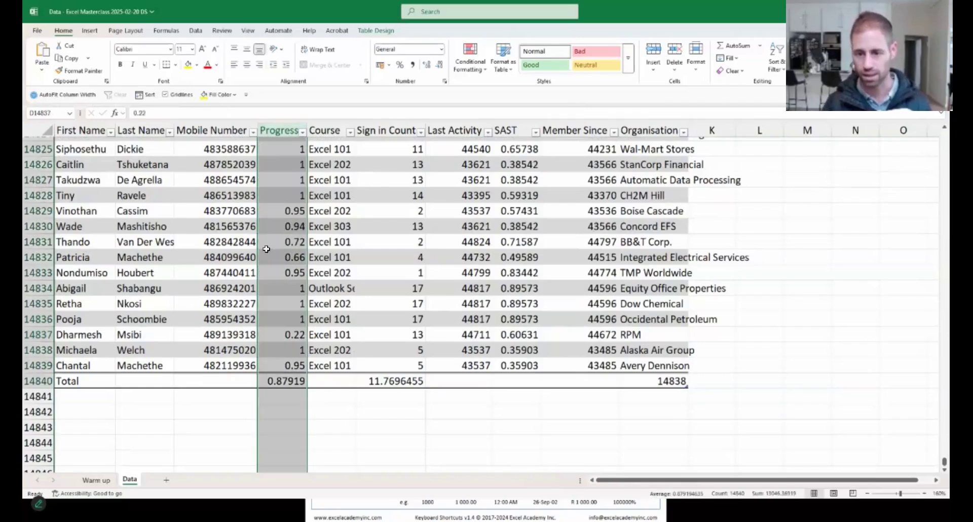
Step: Format the entire Progress column D, including its total row, as percentages without decimals
click(267, 253)
scroll(328, 330, up, 1)
key(ctrl+Up)
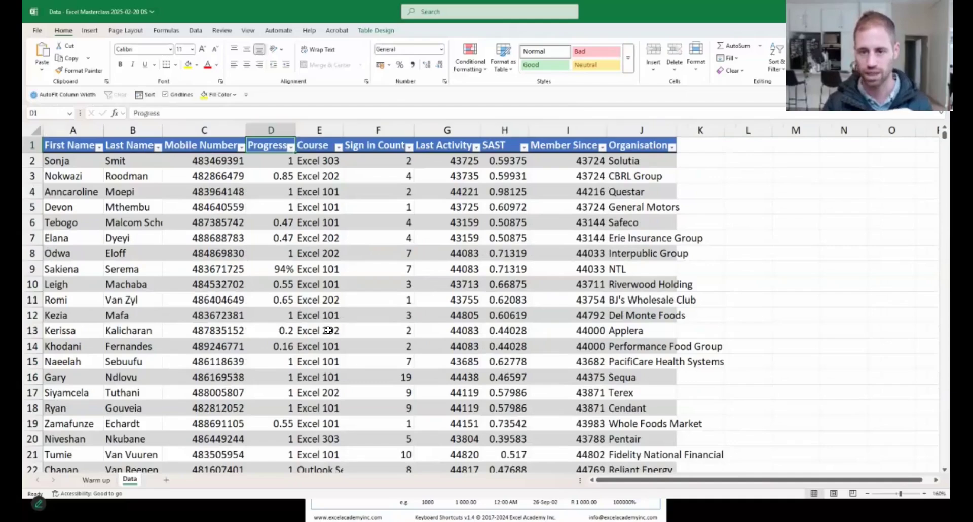
click(278, 283)
key(ctrl+space)
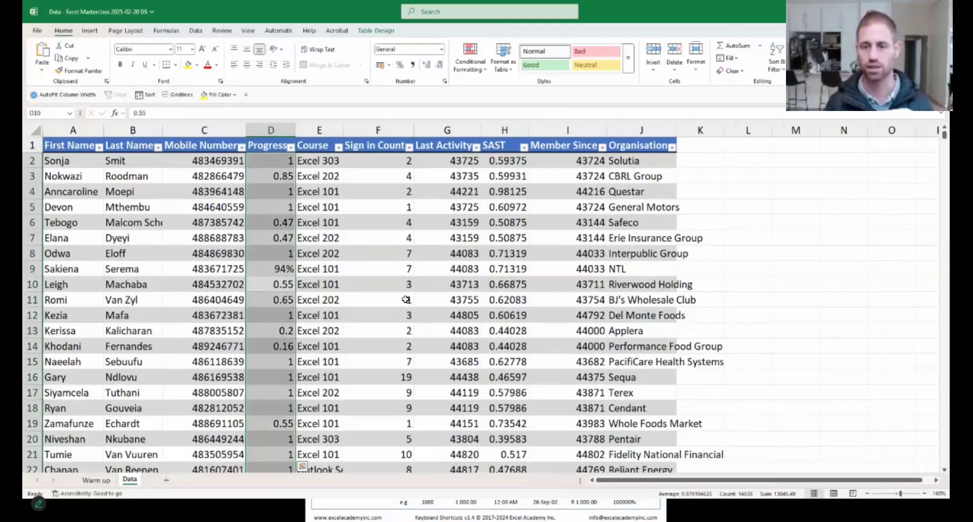
key(ctrl+space)
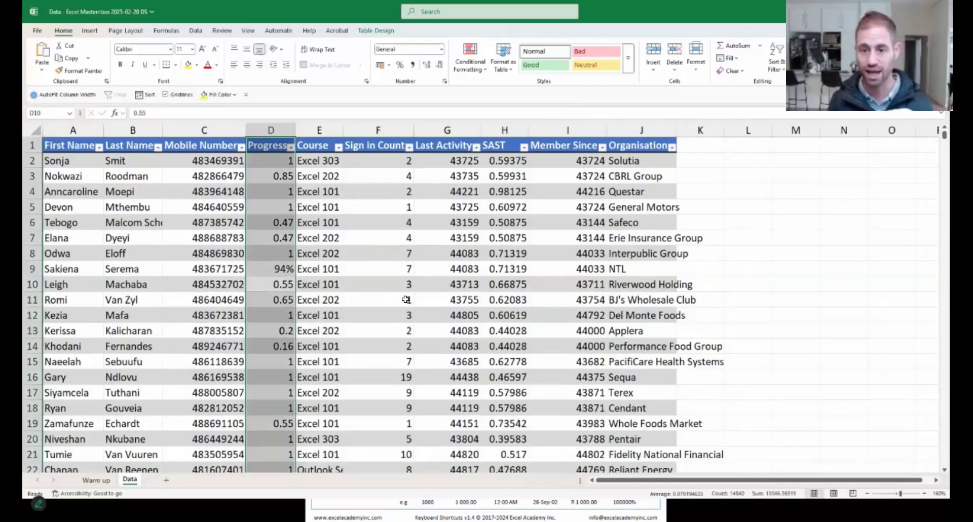
key(ctrl+shift+5)
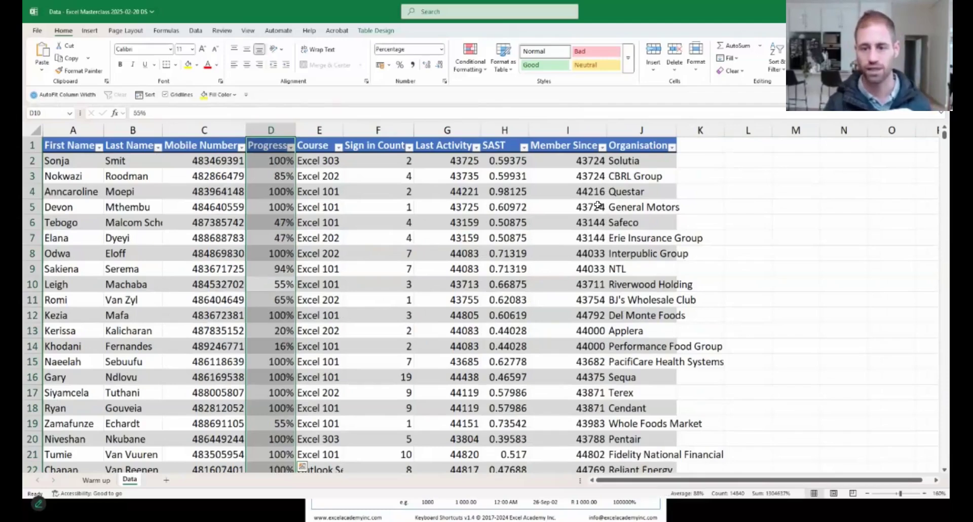
Step: Check the percentage format down to the Progress total in row 14840 and return to header cell D1
key(Down)
key(Down)
key(Down)
key(ctrl+Down)
key(Down)
key(Up)
key(Up)
key(Up)
key(Up)
key(Down)
key(Down)
key(Down)
key(Down)
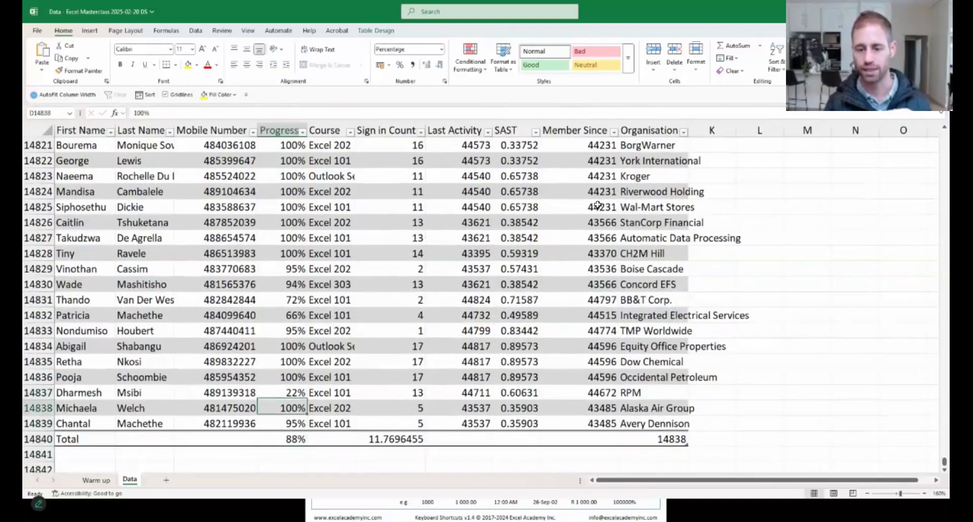
key(Up)
key(Up)
key(Up)
key(Up)
key(Up)
key(Up)
key(Up)
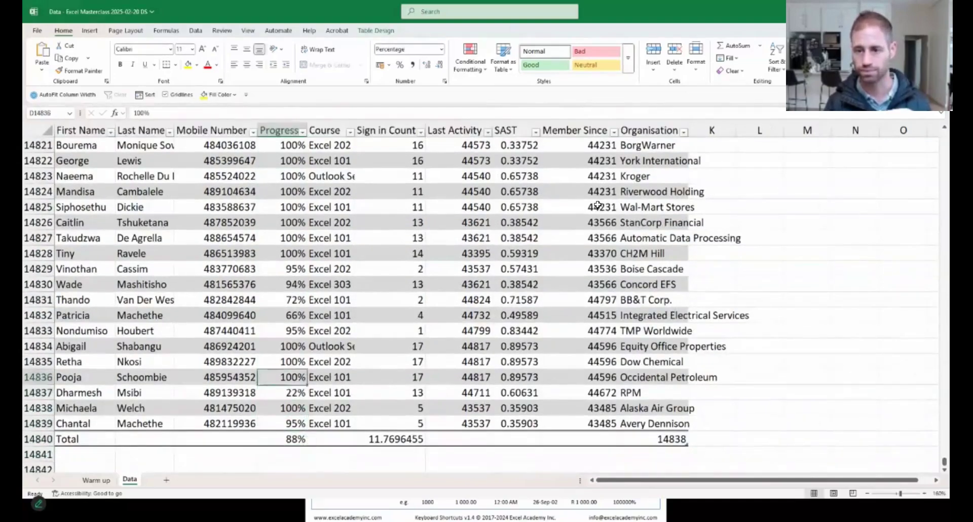
key(ctrl+Up)
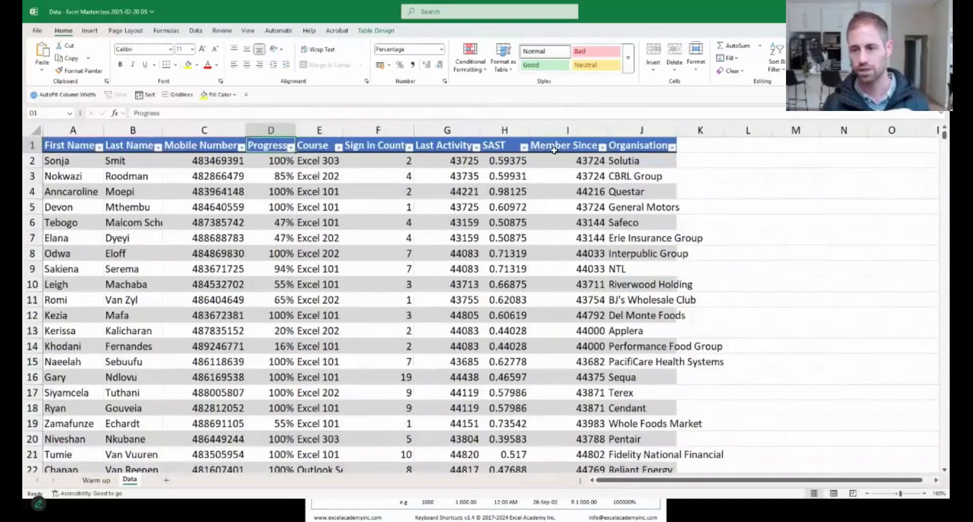
Step: Go to cell G8 and select all the data in the Last Activity column
text(G8)
key(Return)
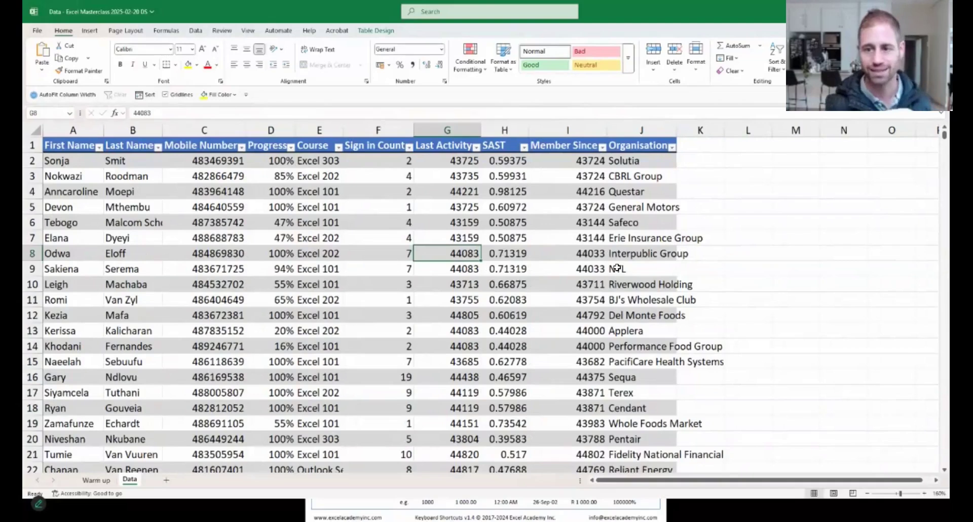
key(ctrl+space)
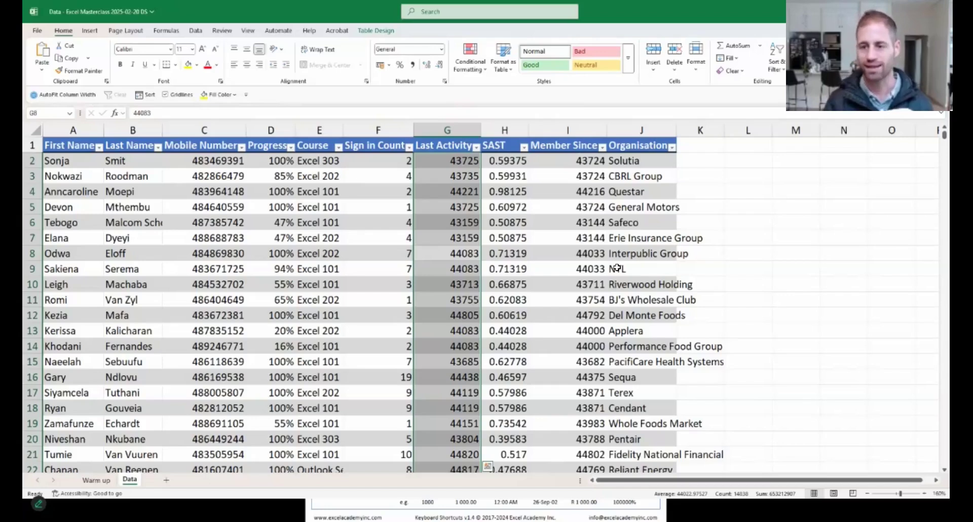
Step: Try the Short Date format on the Last Activity column and undo it
click(442, 50)
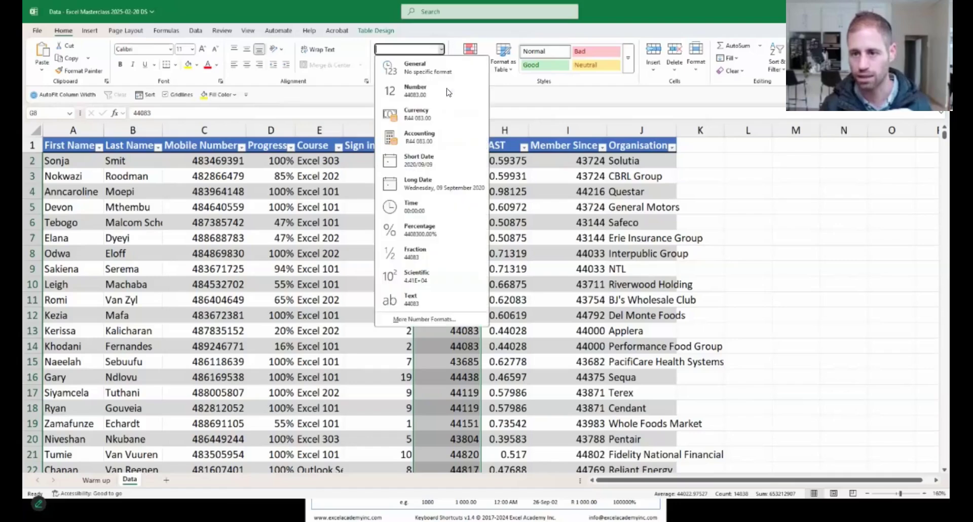
click(446, 161)
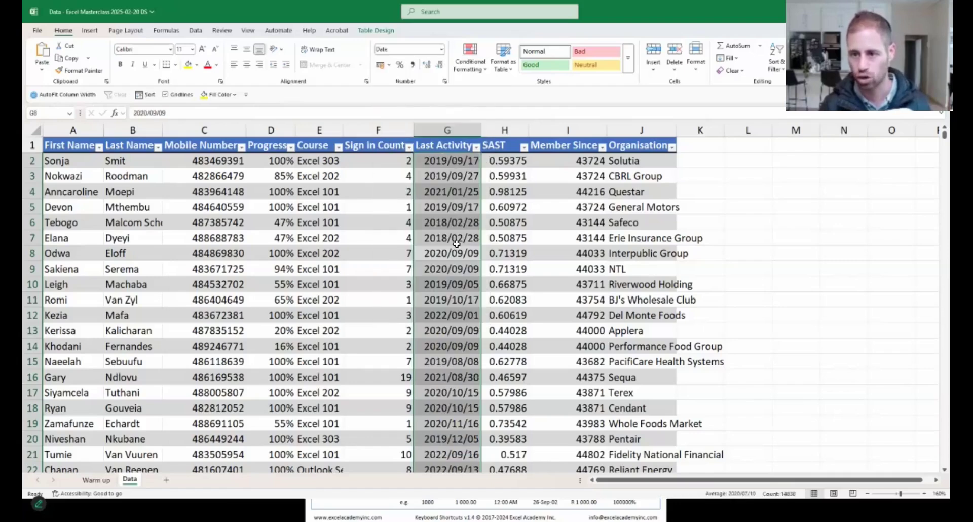
key(ctrl+z)
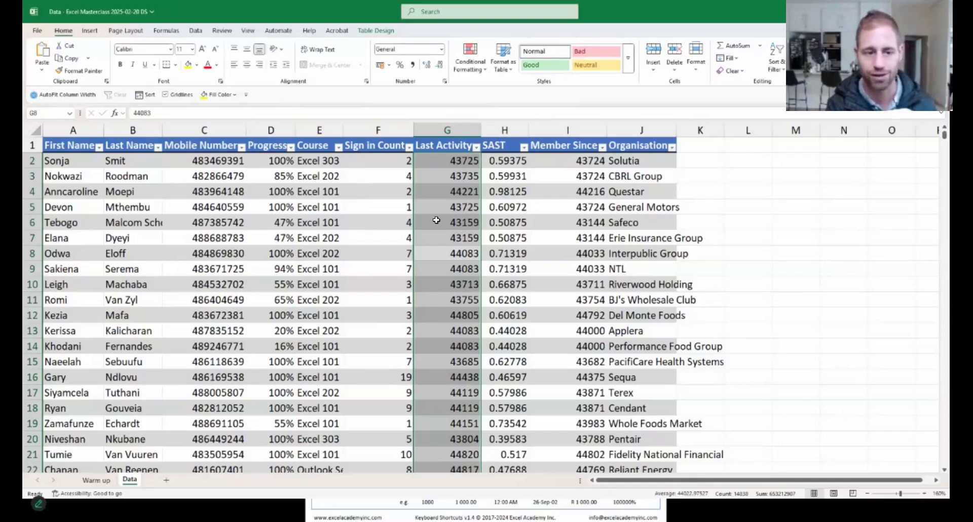
Step: Format the Last Activity and Member Since columns as day, abbreviated month and two-digit year dates, such as 17-Sept-19
key(ctrl+shift+3)
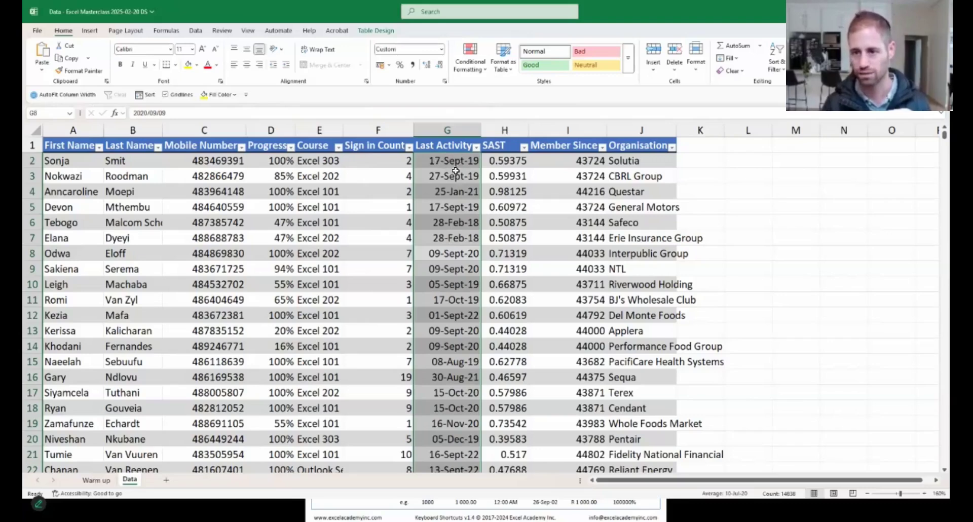
click(511, 175)
key(Right)
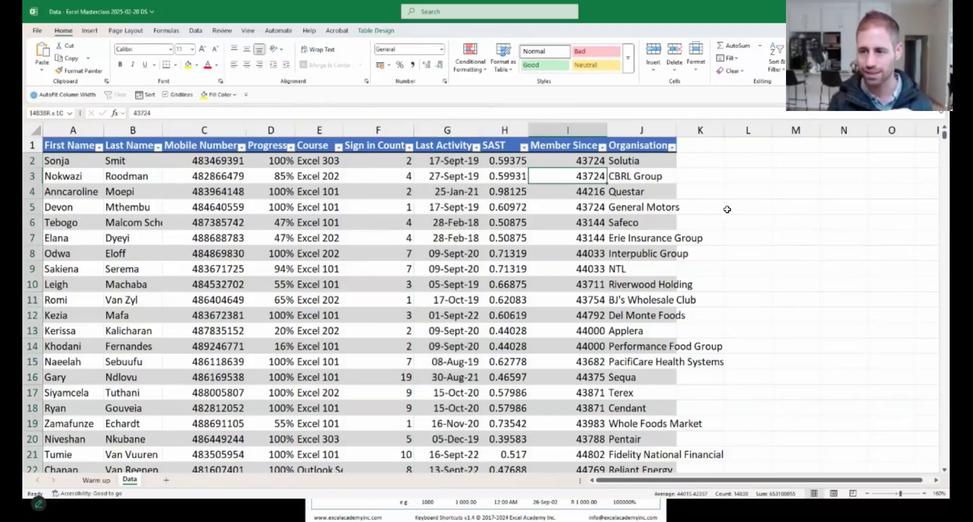
key(ctrl+space)
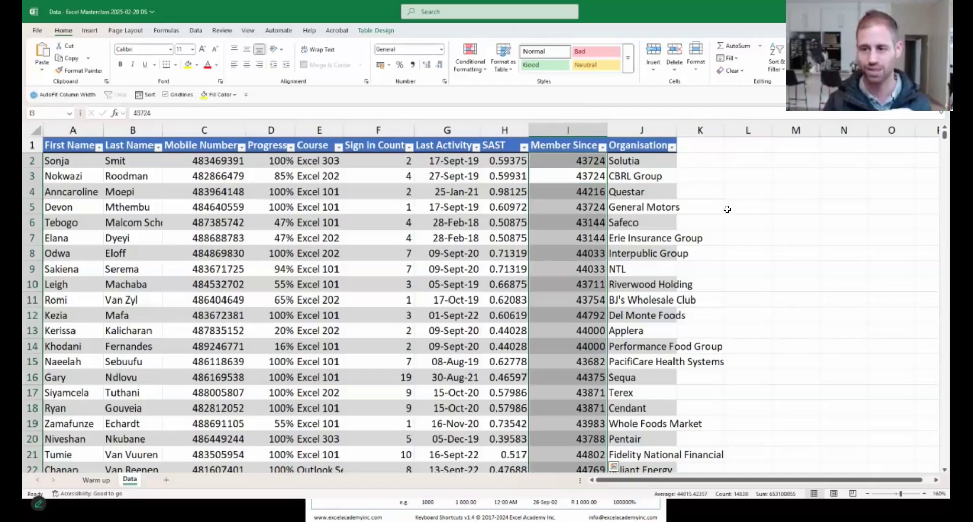
click(588, 227)
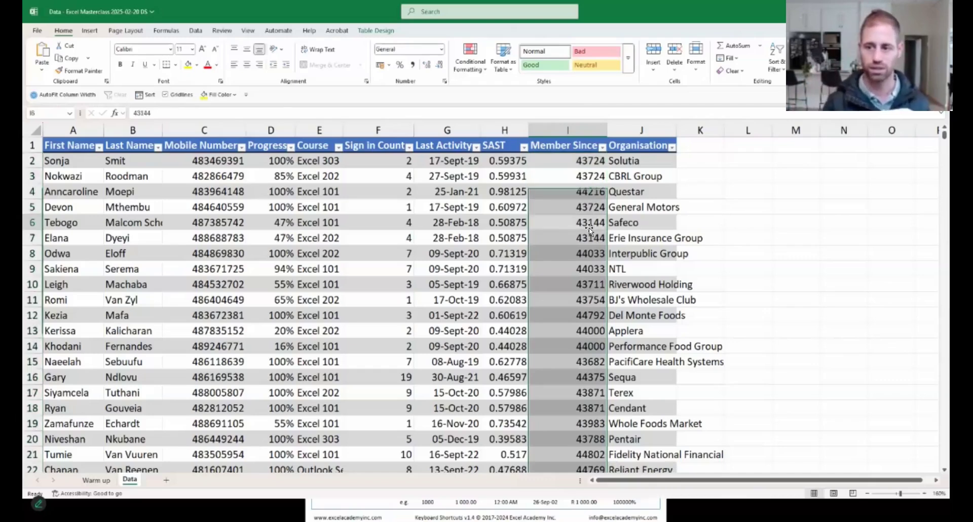
key(ctrl+space)
key(ctrl+shift+3)
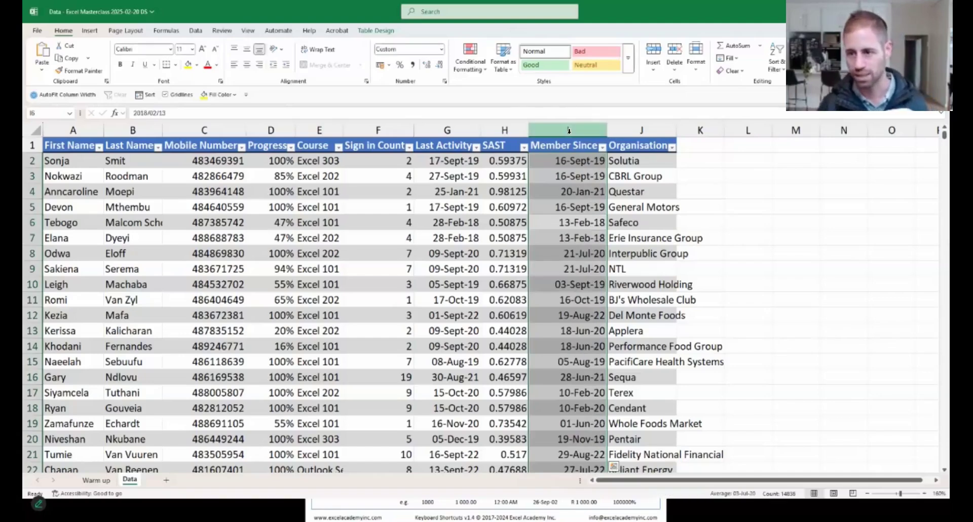
Step: Format the SAST column's data as 24-hour times in hours and minutes, such as 14:15
click(504, 227)
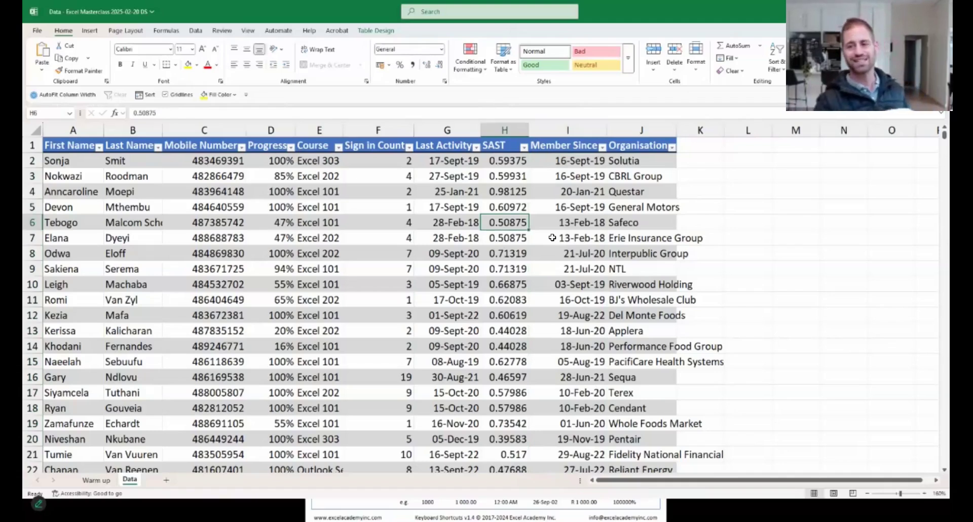
key(ctrl+shift+Down)
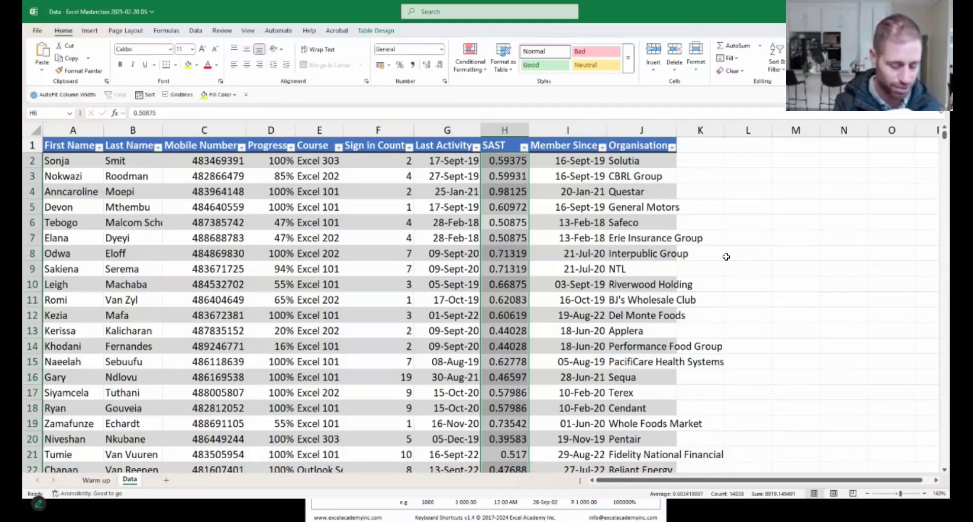
key(ctrl+shift+2)
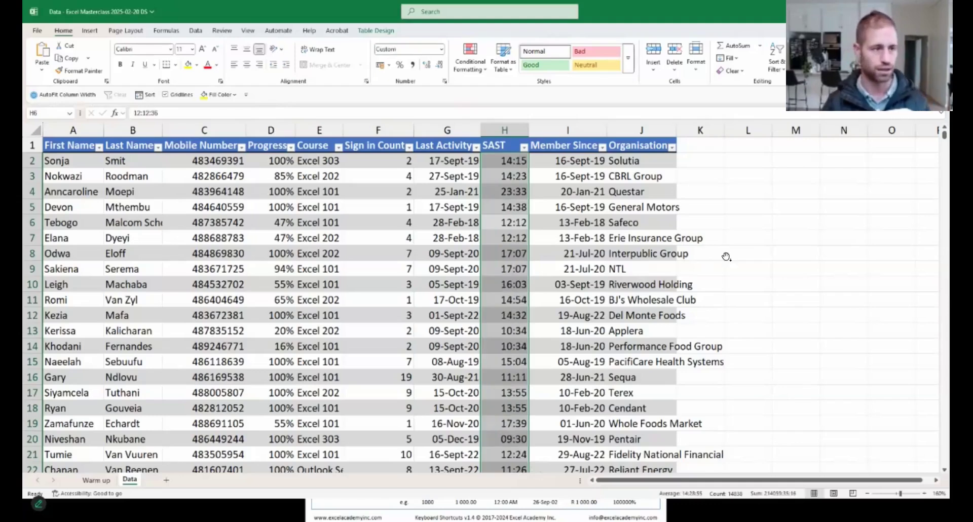
Step: Try the General, Number, Date, Currency and Percentage formats on the SAST column and return it to the hours-and-minutes time format
key(alt+Tab)
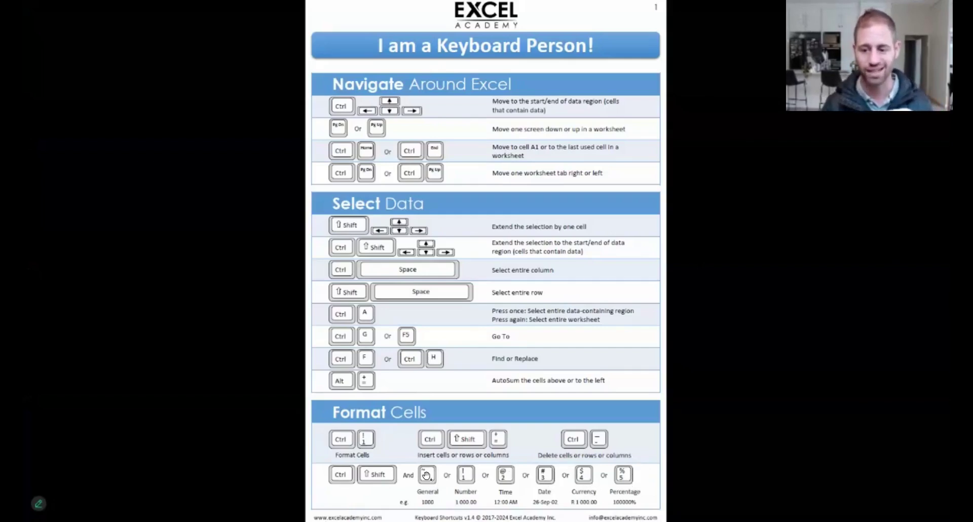
key(alt+Tab)
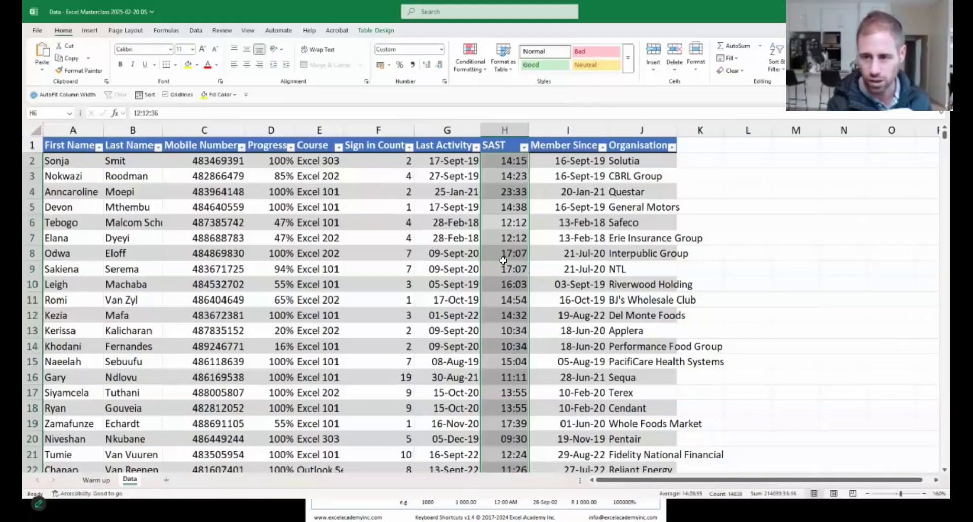
key(ctrl+shift+asciitilde)
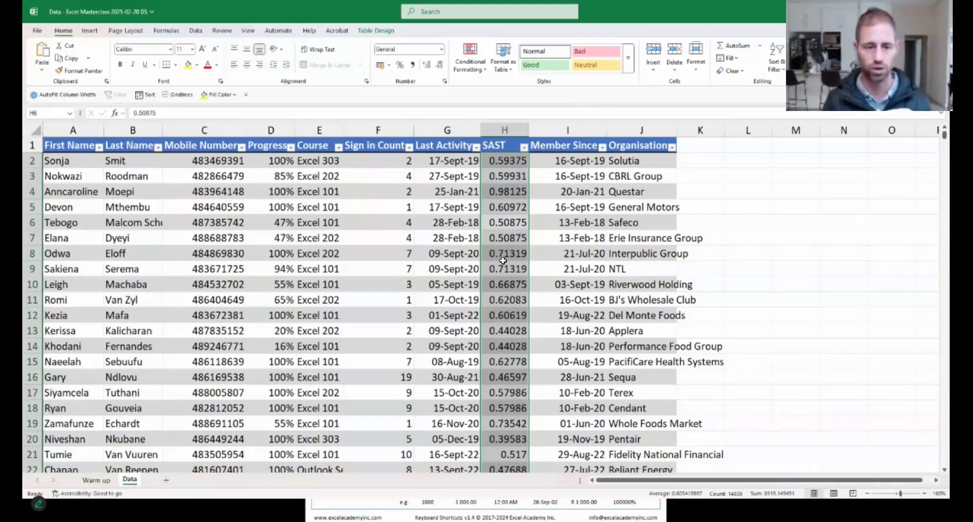
key(ctrl+shift+1)
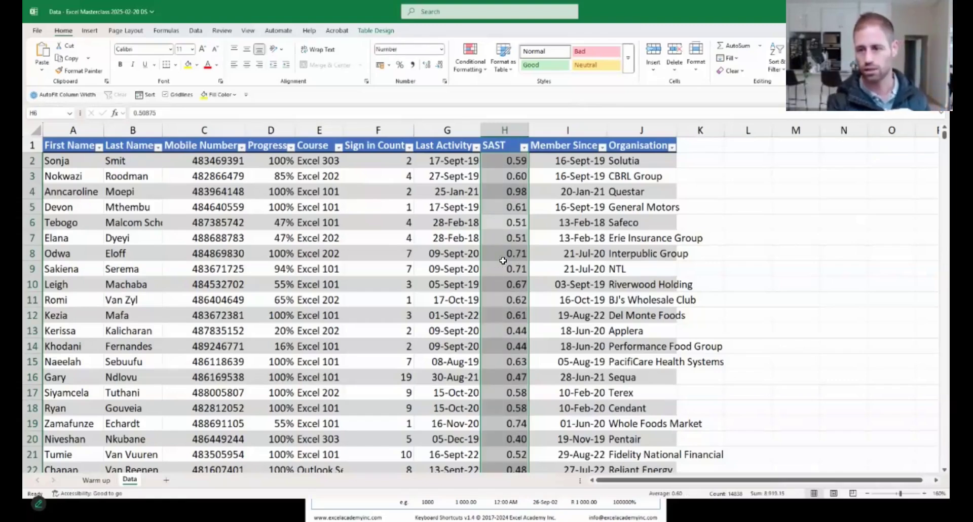
key(ctrl+shift+3)
key(ctrl+shift+4)
key(ctrl+shift+5)
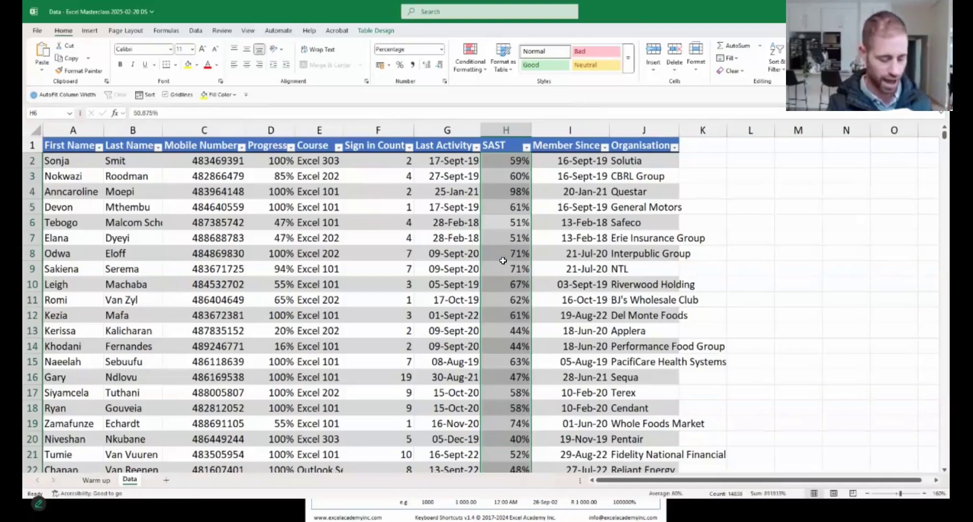
key(ctrl+shift+2)
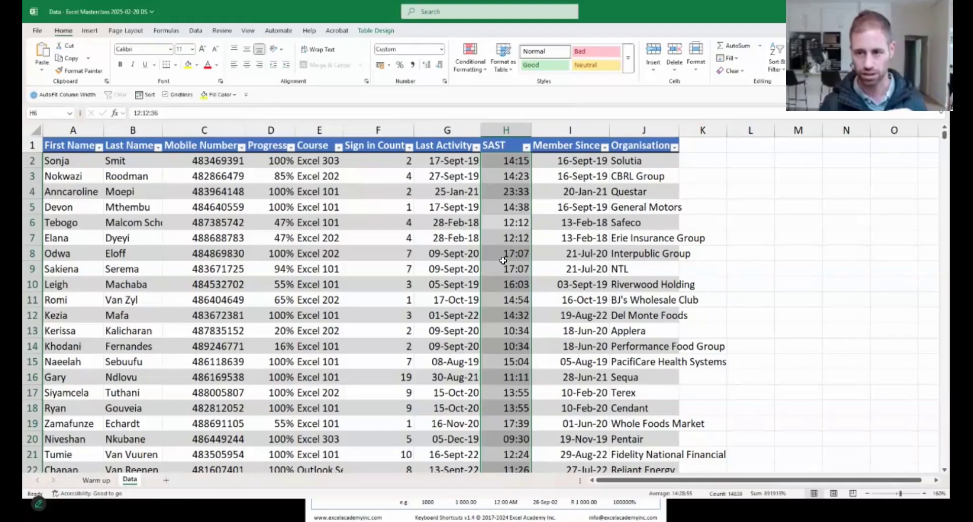
click(503, 260)
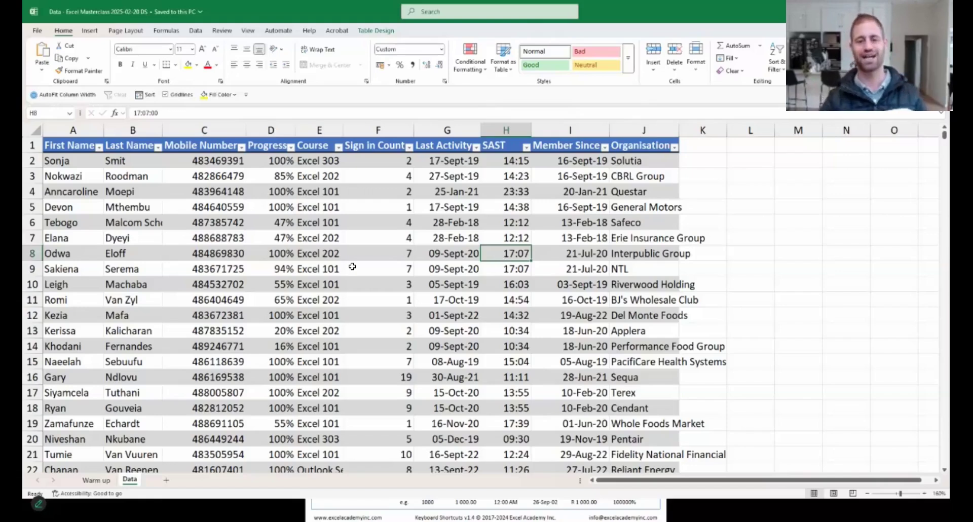
Step: Go to cell C9 and select all the data in the Mobile Number column
key(Down)
key(Left)
key(Left)
key(Left)
key(Left)
key(Left)
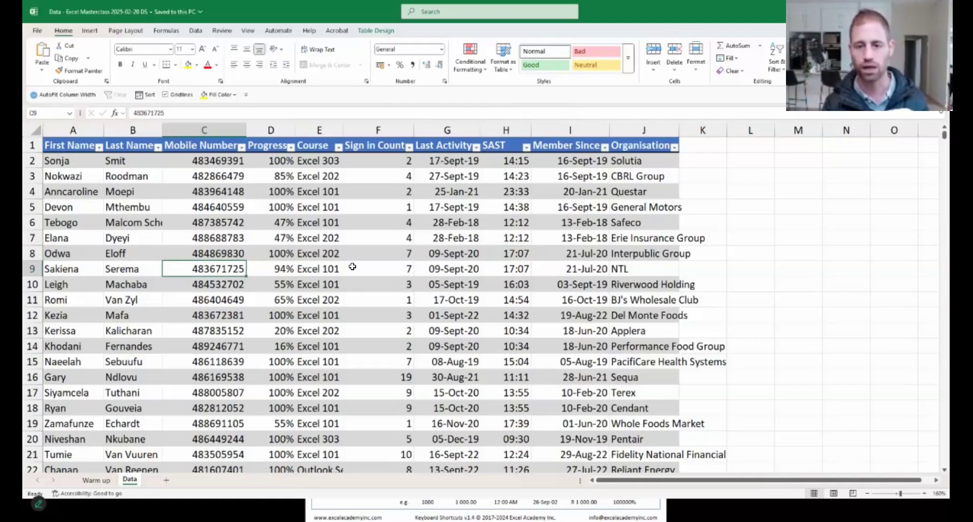
key(ctrl+space)
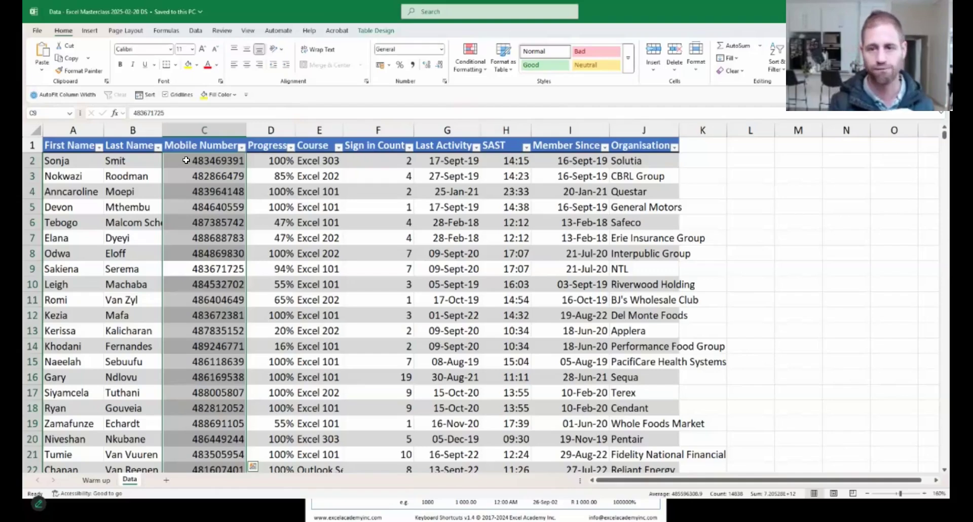
right_click(218, 269)
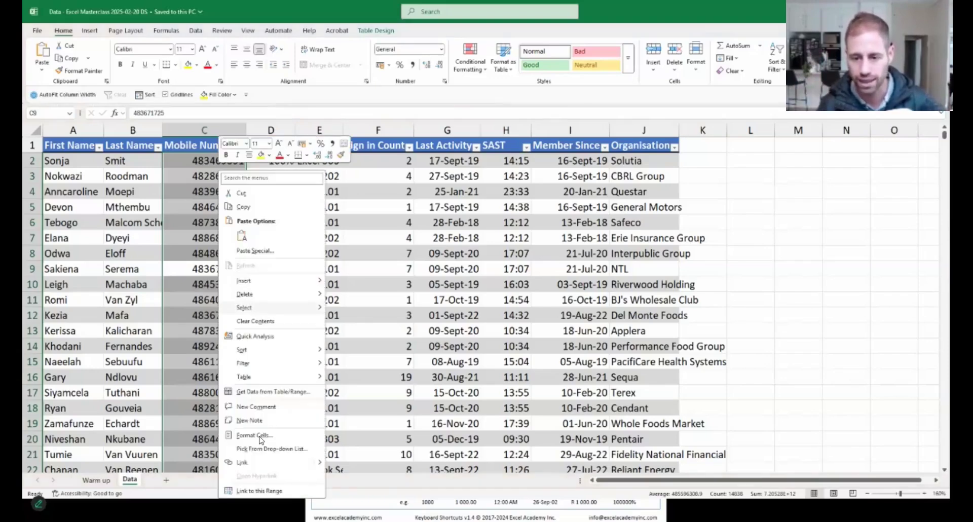
click(260, 437)
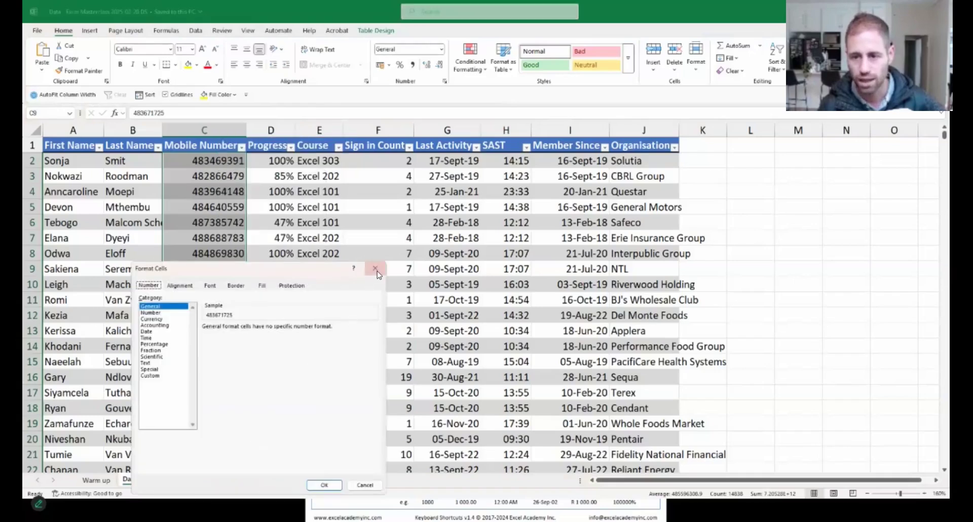
click(376, 269)
key(ctrl+1)
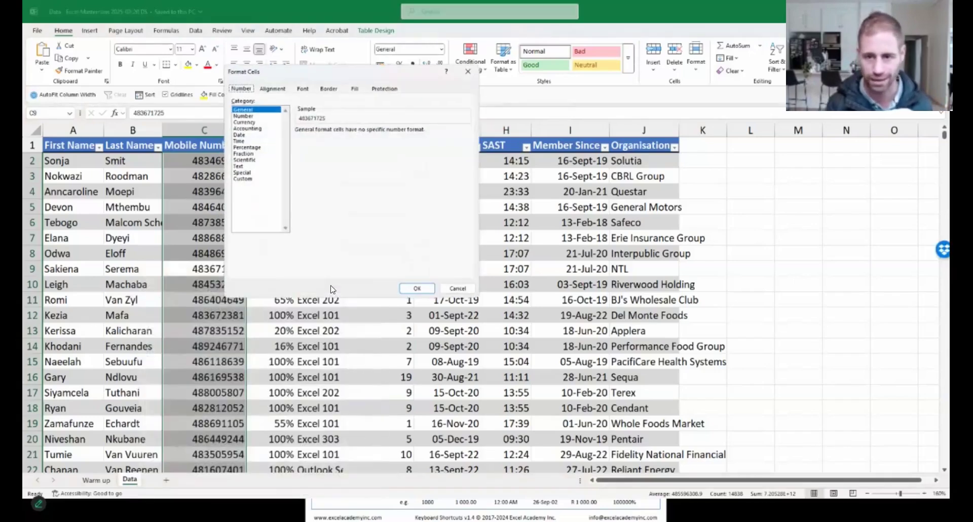
click(241, 180)
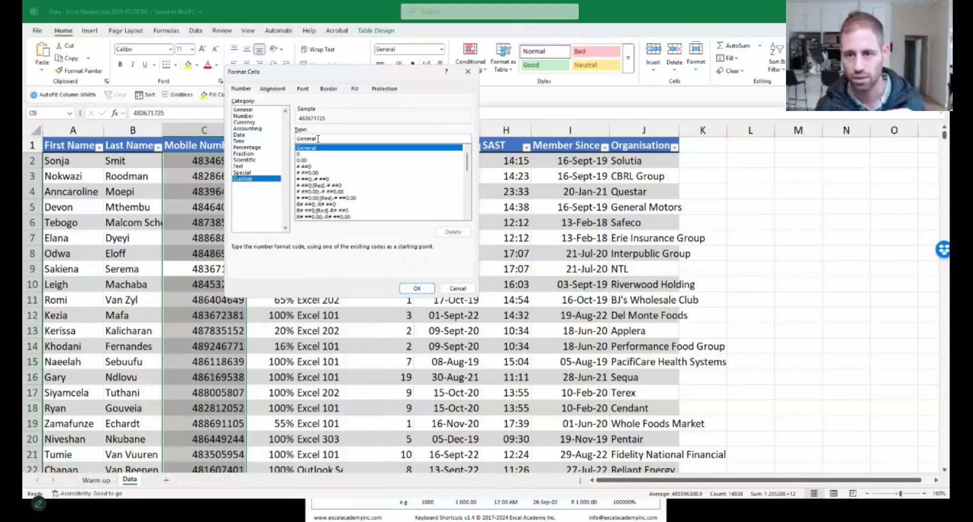
drag(317, 139, 299, 139)
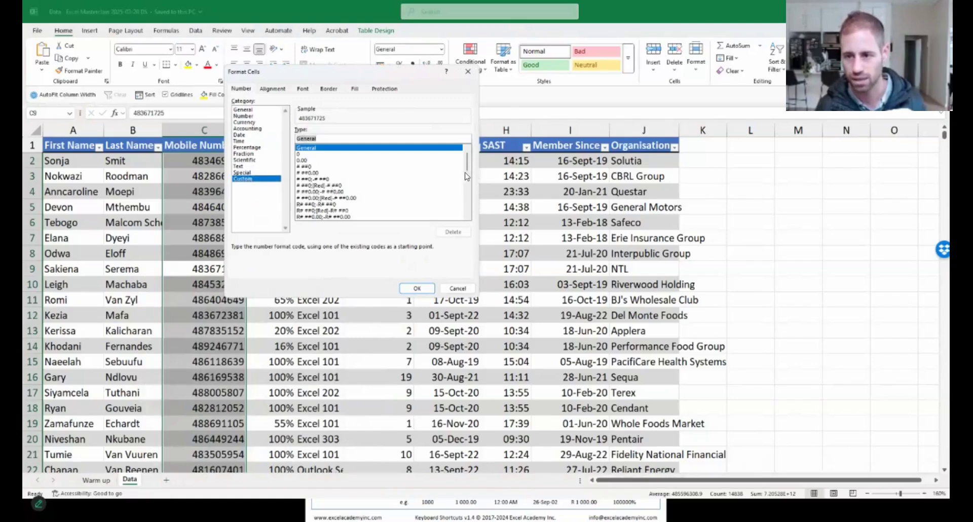
mouse_move(467, 172)
mouse_down()
mouse_move(470, 207)
mouse_move(468, 159)
mouse_up()
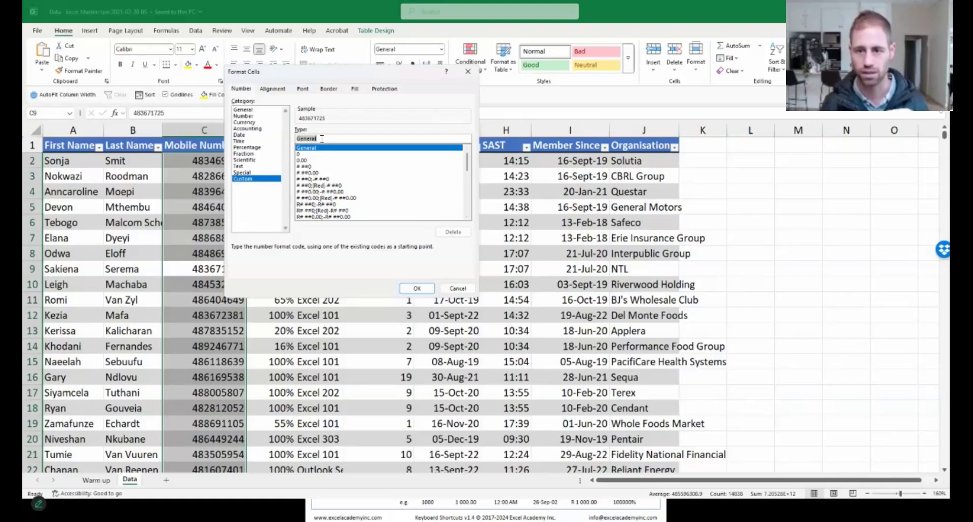
text(0000000000)
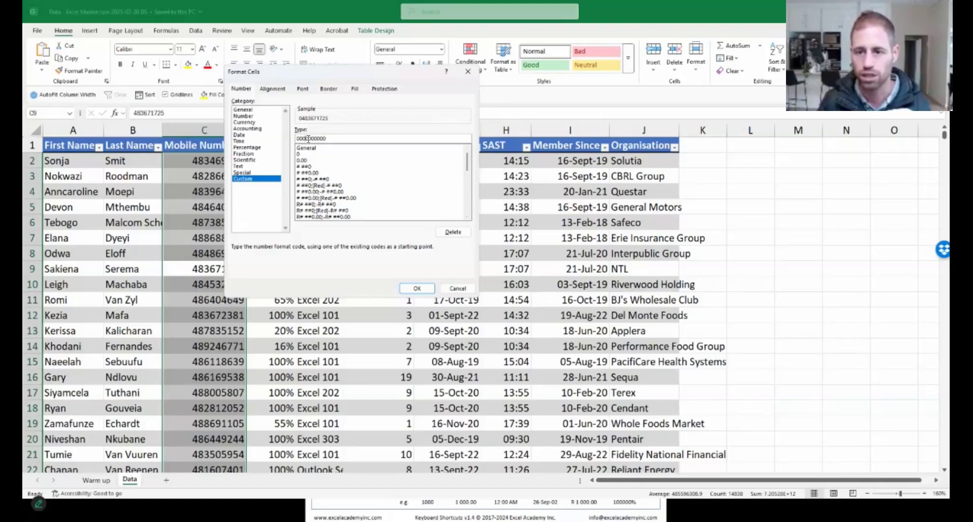
click(309, 138)
text(-)
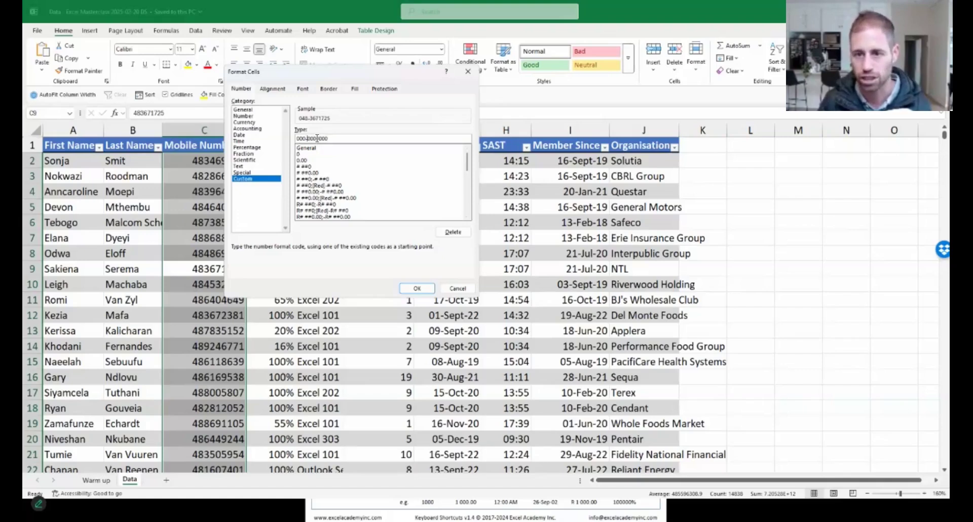
click(316, 138)
text(-)
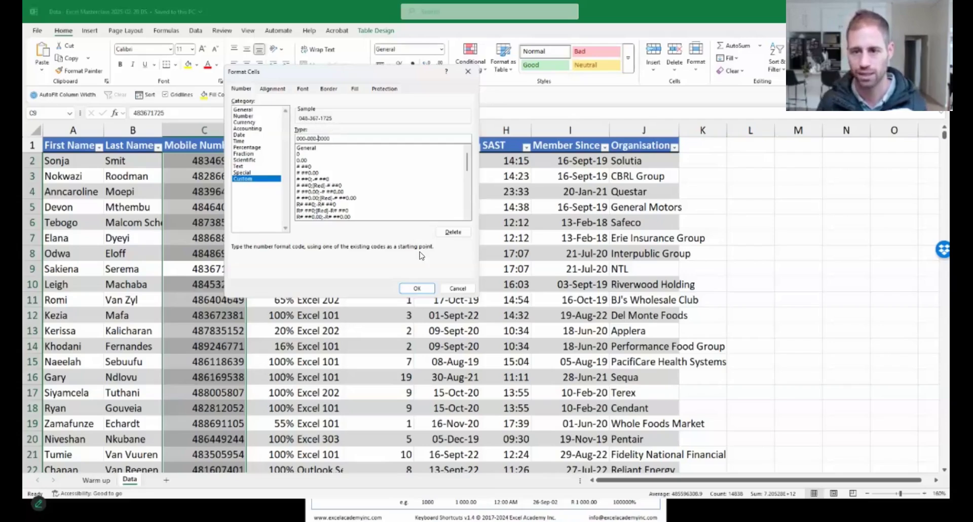
click(412, 285)
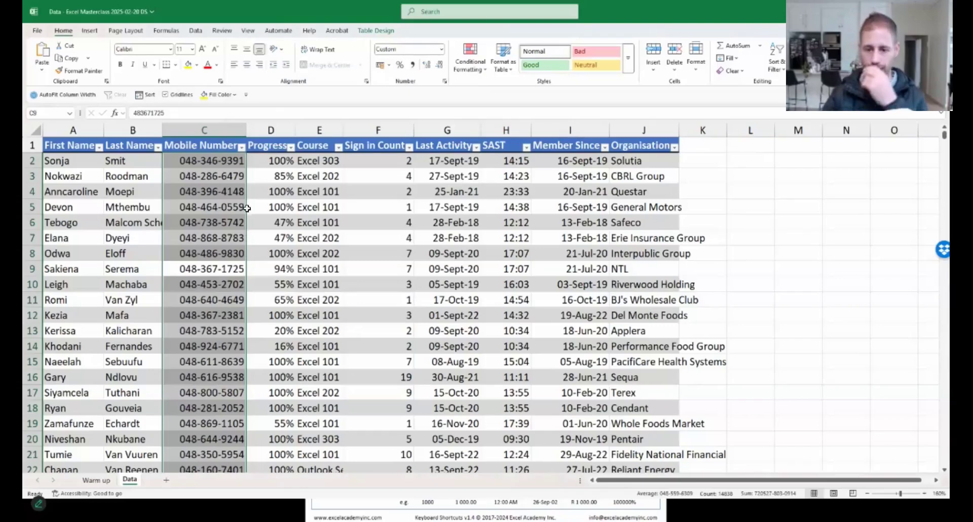
click(263, 234)
key(ctrl+s)
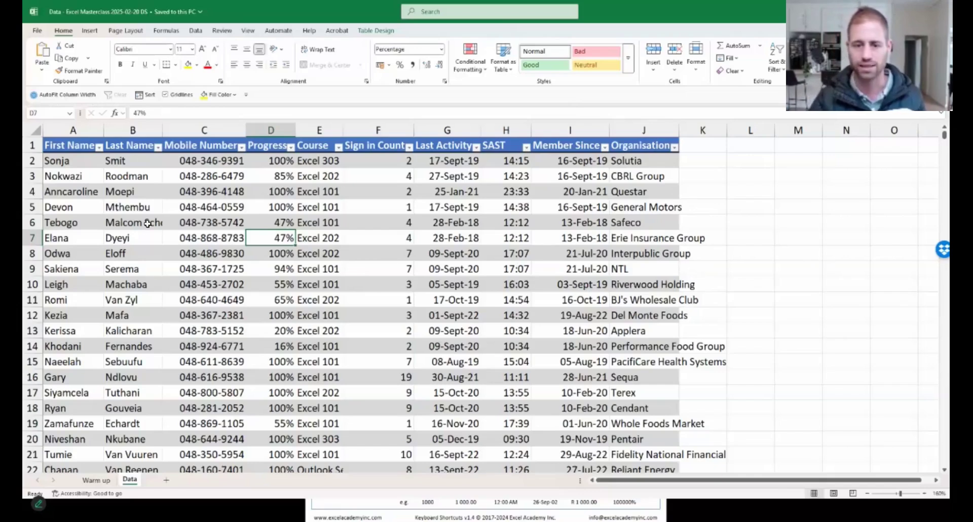
Step: Try fitting every column of the Data sheet to its contents and undo the resize
click(131, 224)
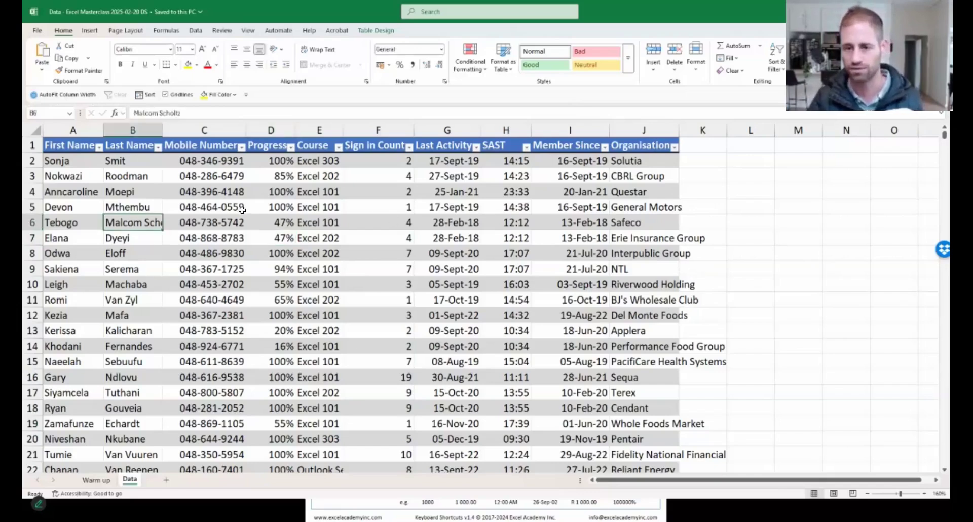
click(32, 129)
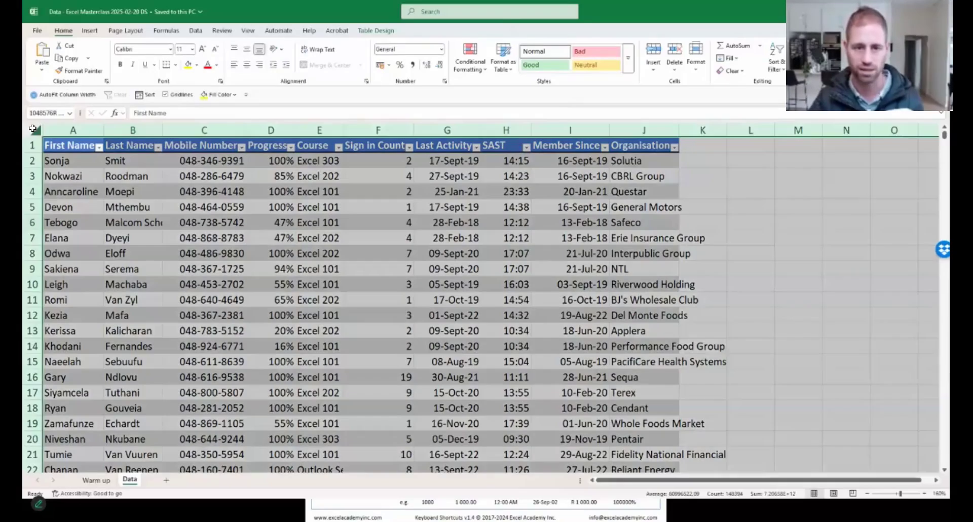
double_click(103, 128)
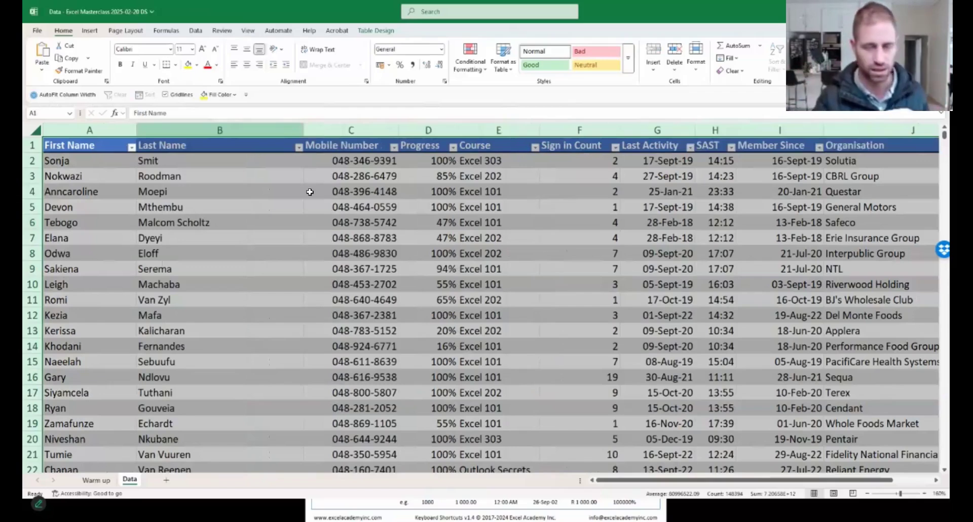
key(ctrl+z)
click(264, 239)
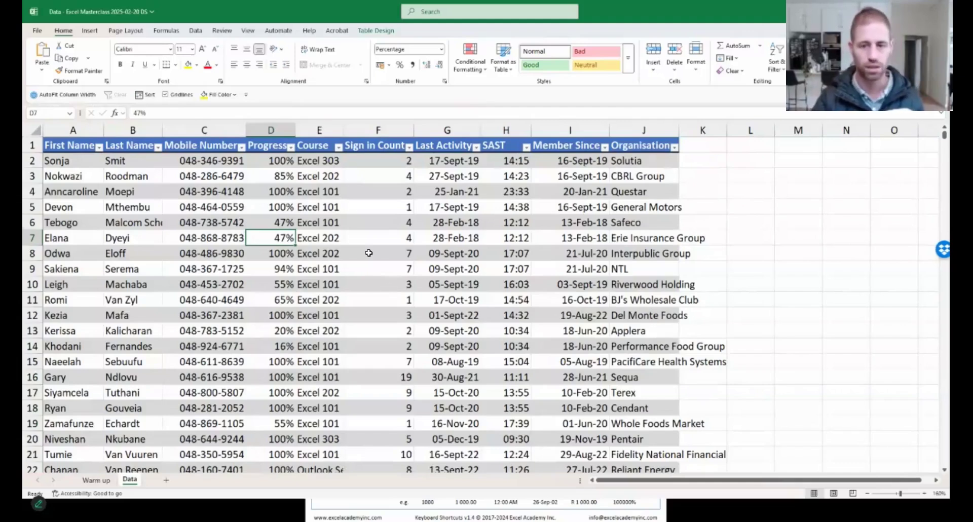
Step: Select the entire table on the Data sheet, including its header row
key(ctrl+a)
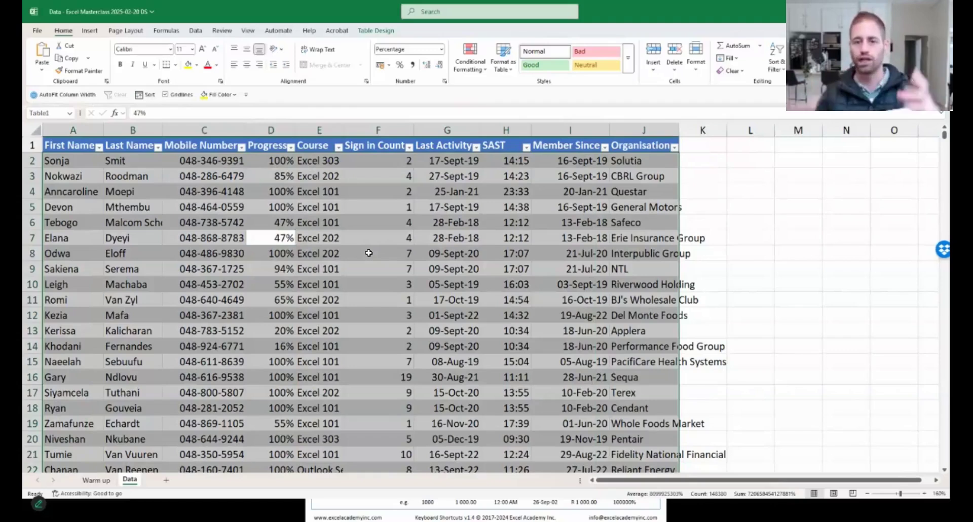
key(ctrl+a)
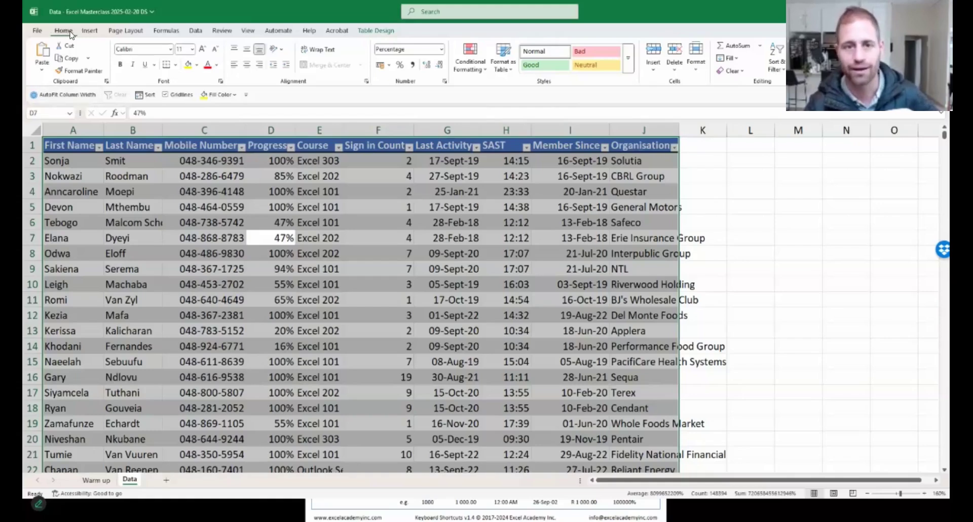
click(697, 62)
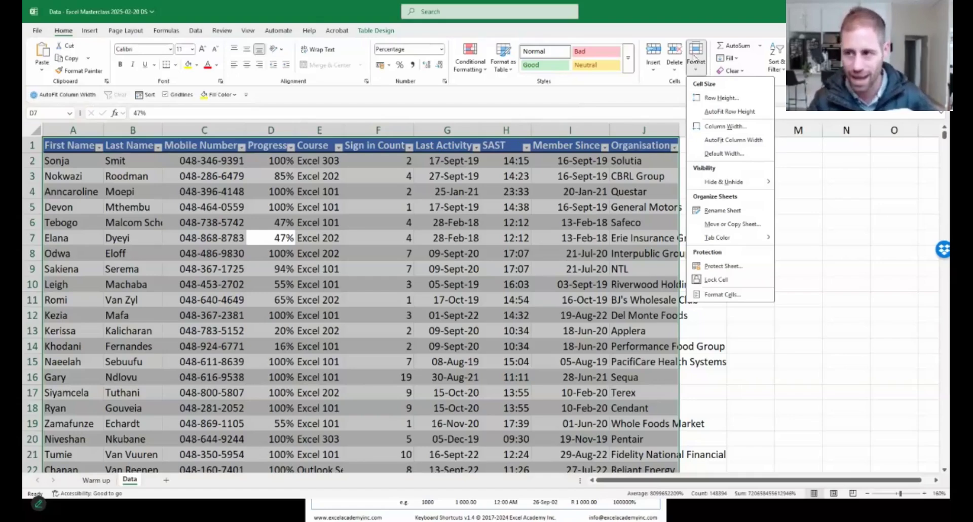
right_click(726, 142)
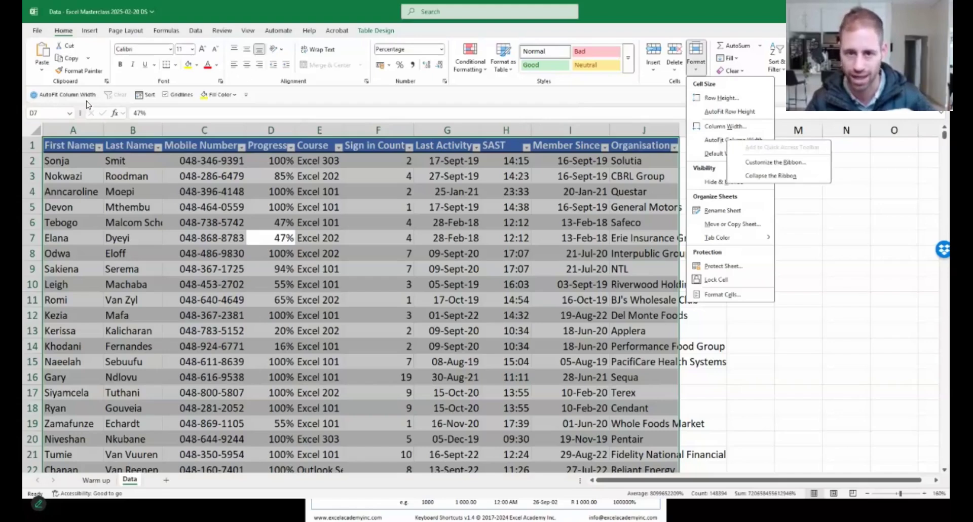
click(307, 193)
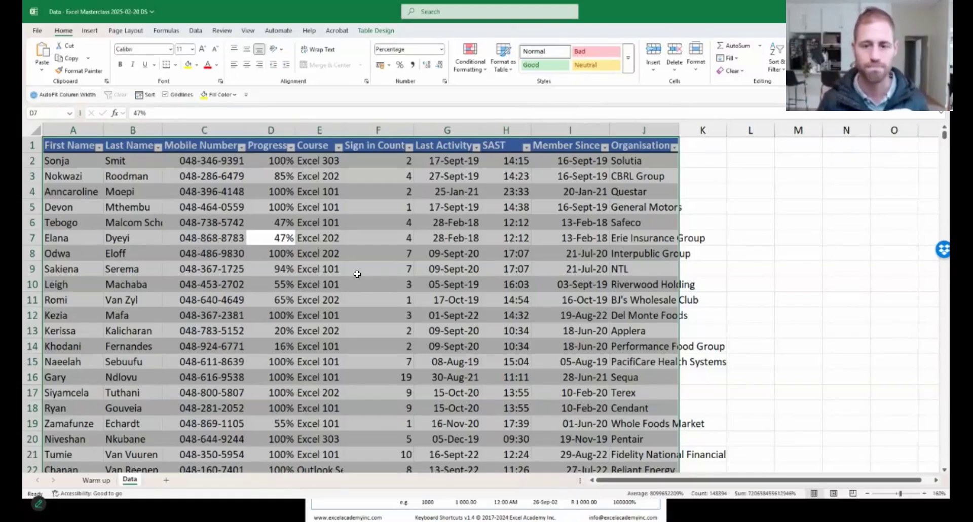
Step: AutoFit the column widths of the selected table to its contents and go to cell B8
key(alt)
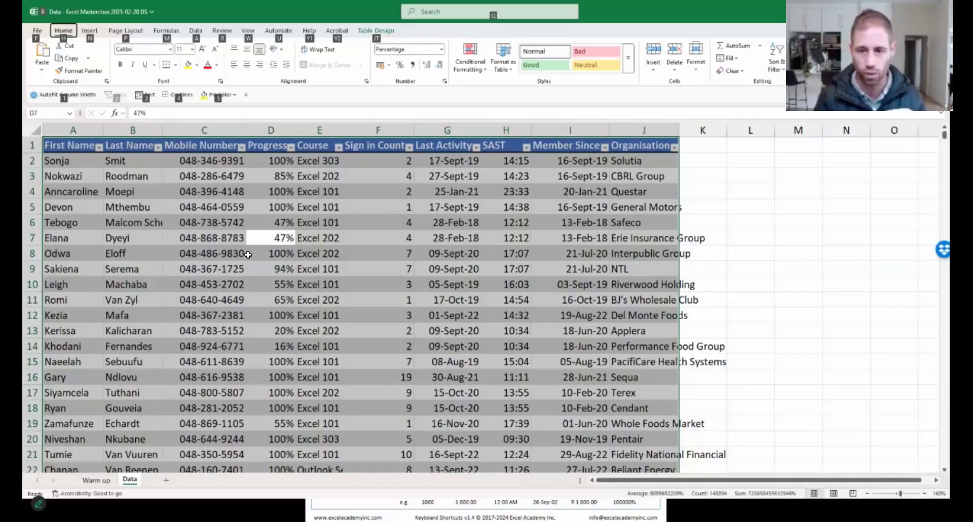
key(1)
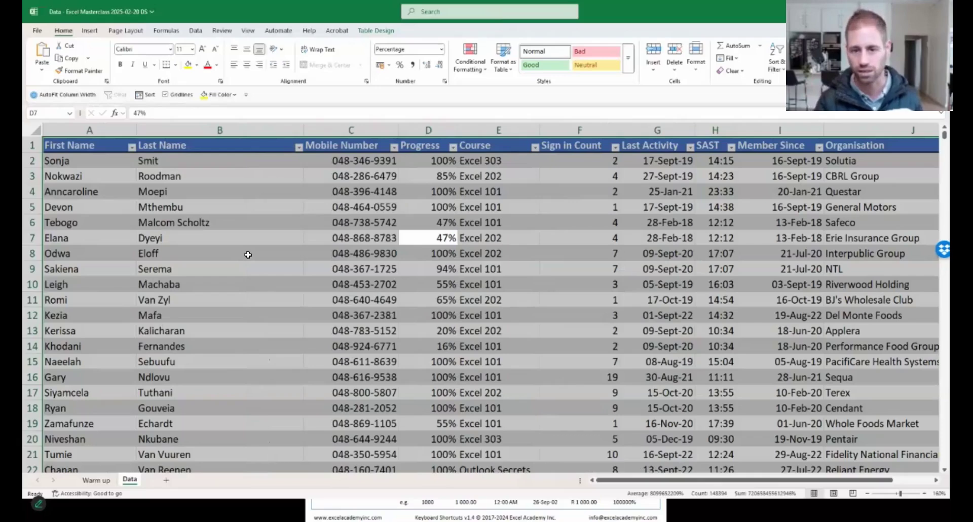
click(293, 252)
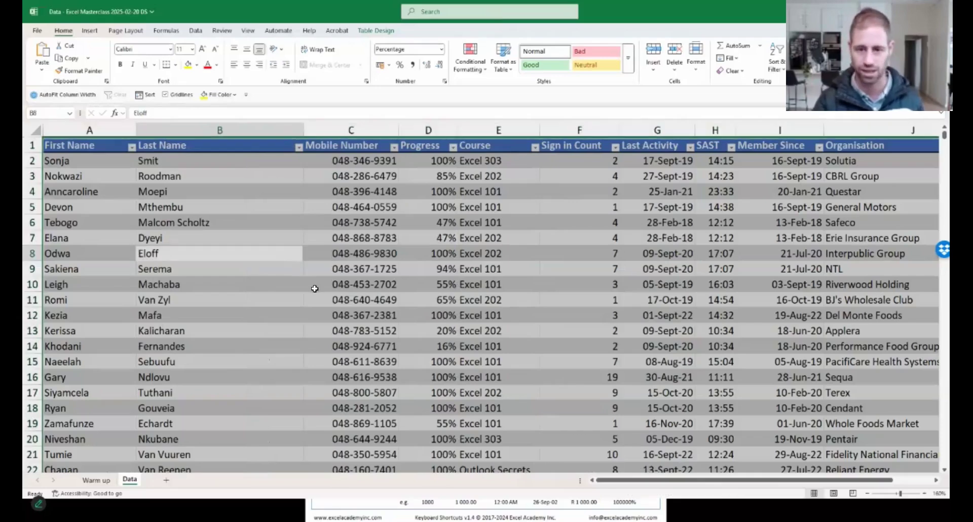
Step: Save the workbook and go to the Progress value in row 7 of the Data sheet
scroll(315, 288, down, 1)
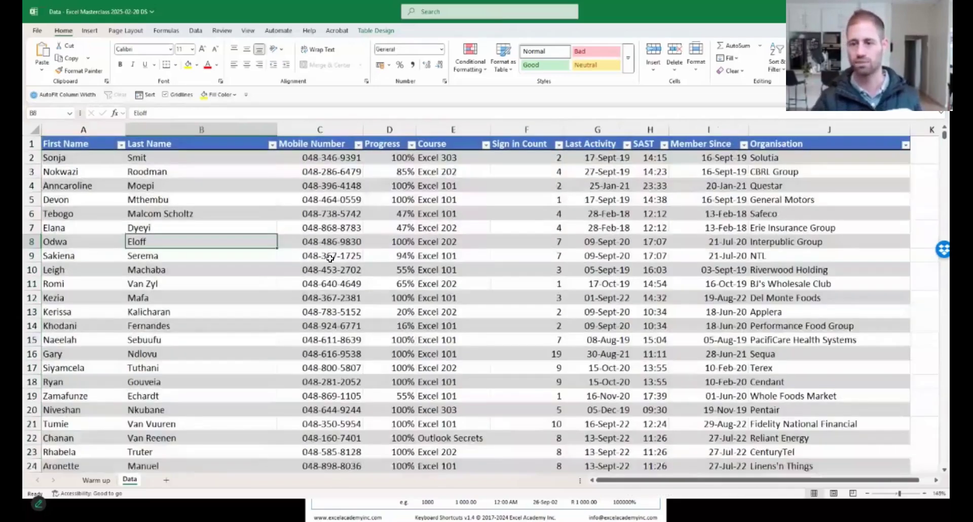
key(ctrl+s)
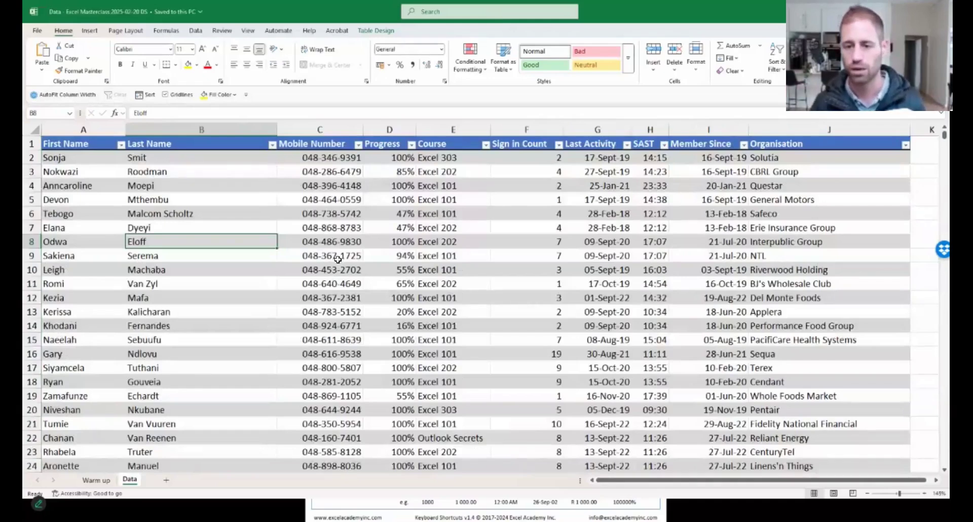
click(381, 231)
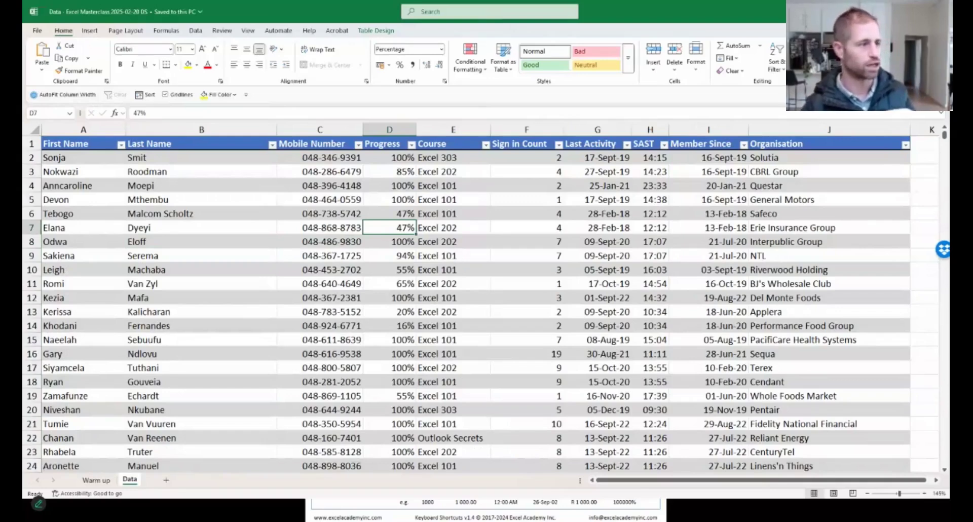
Step: Switch to WhatsApp and browse the #ExcelPal group chats down to YuLife 2025-01-24 for a shared progress table
key(alt+Tab)
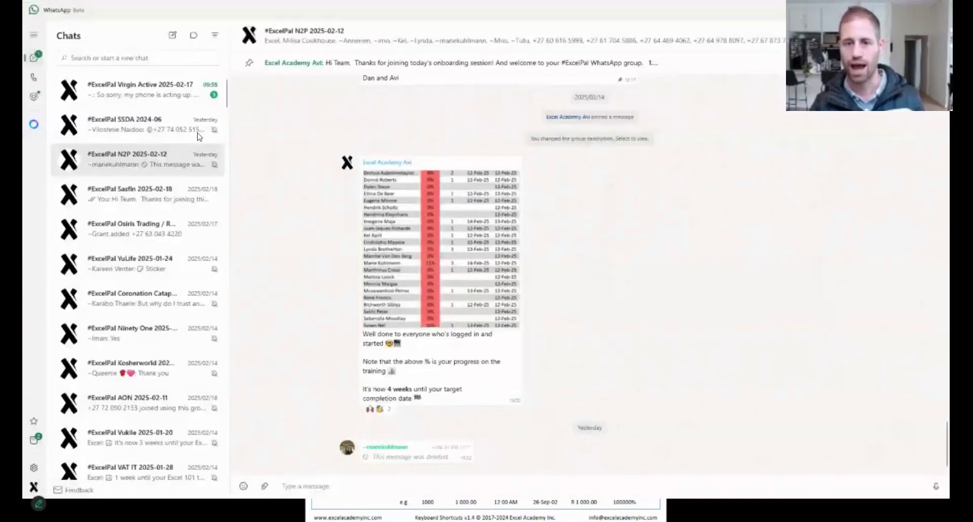
click(160, 133)
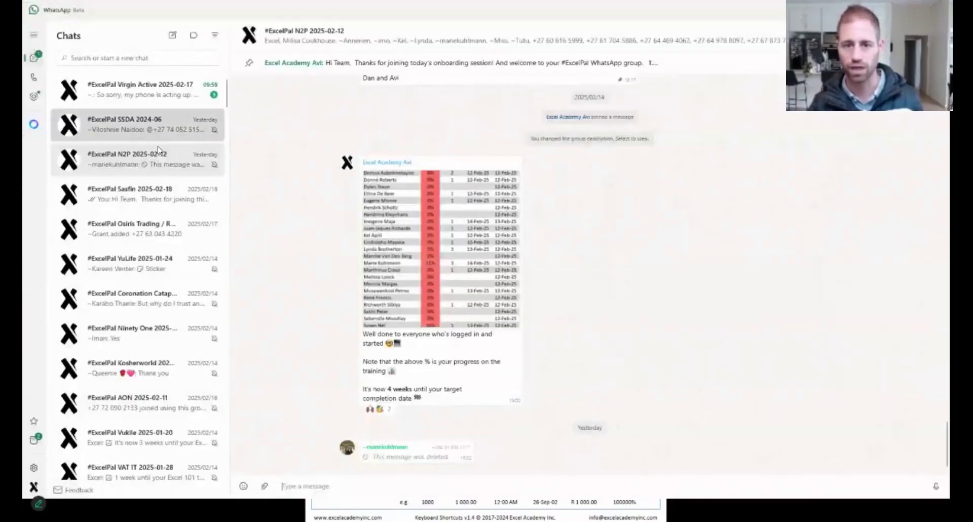
click(159, 164)
click(160, 199)
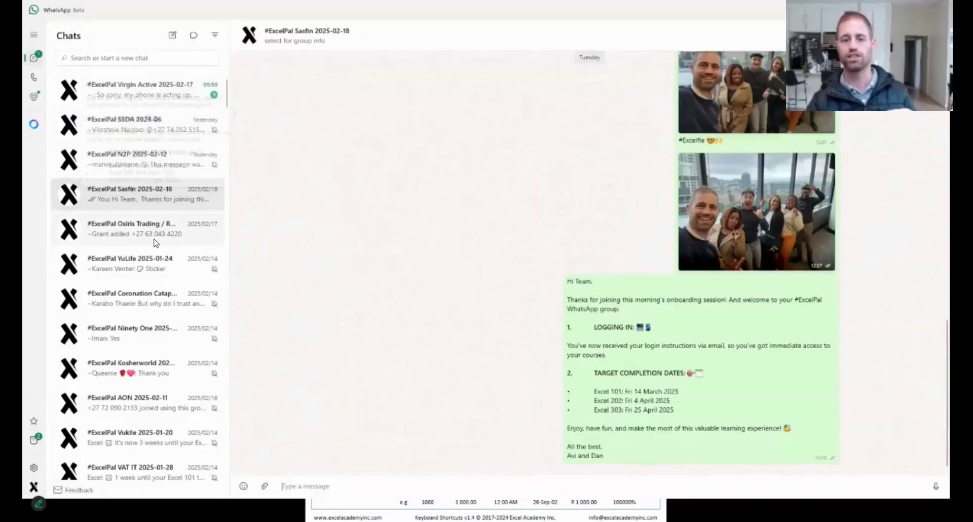
click(180, 236)
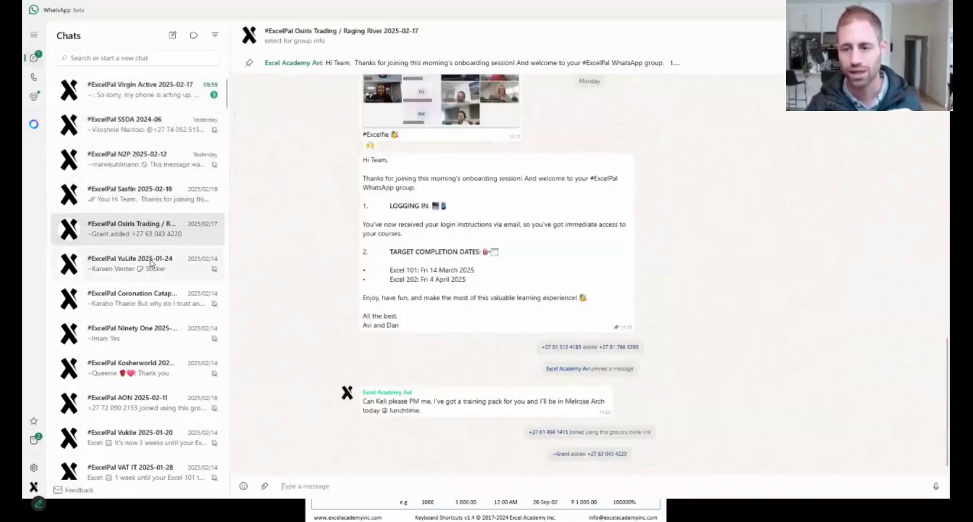
click(151, 267)
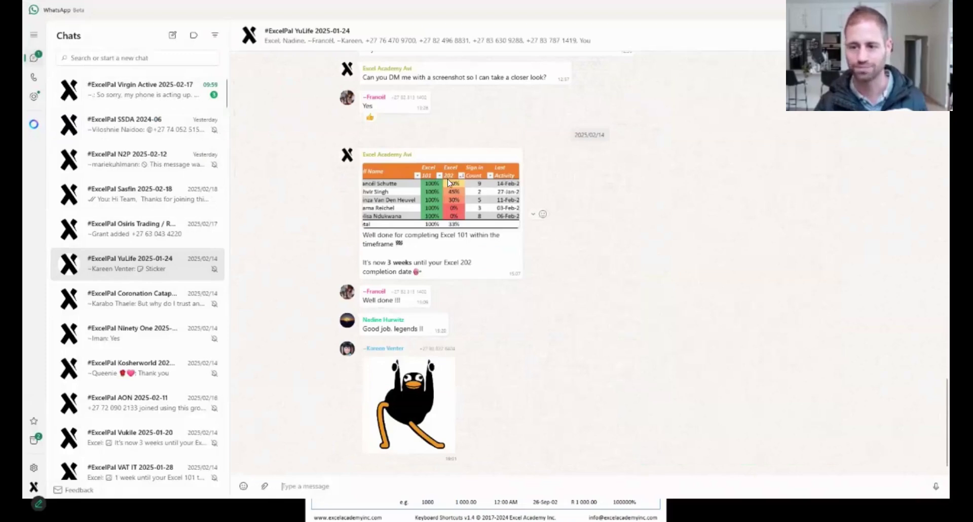
Step: Examine the colour-coded progress table in the #ExcelPal Coronation Catapult 2025-01-20 chat and switch back to Excel
click(135, 313)
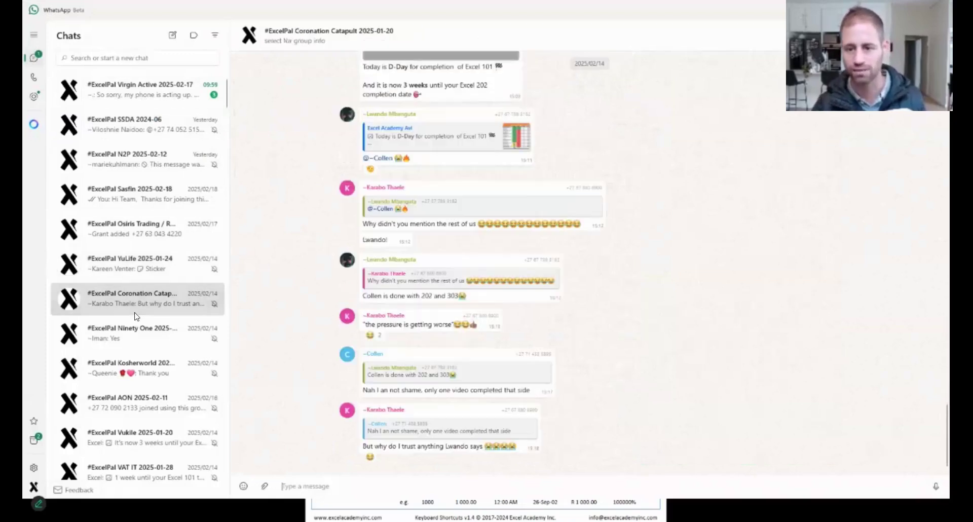
scroll(420, 199, up, 4)
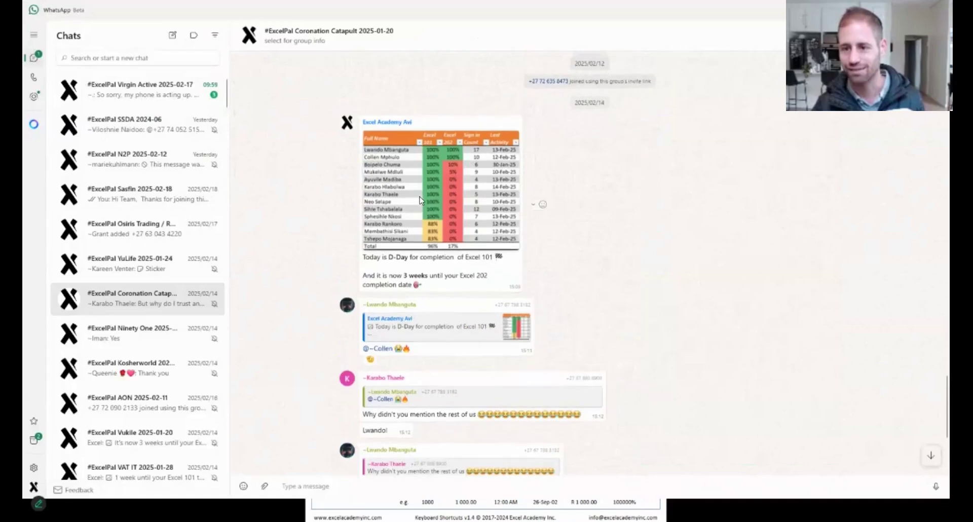
click(419, 200)
key(Escape)
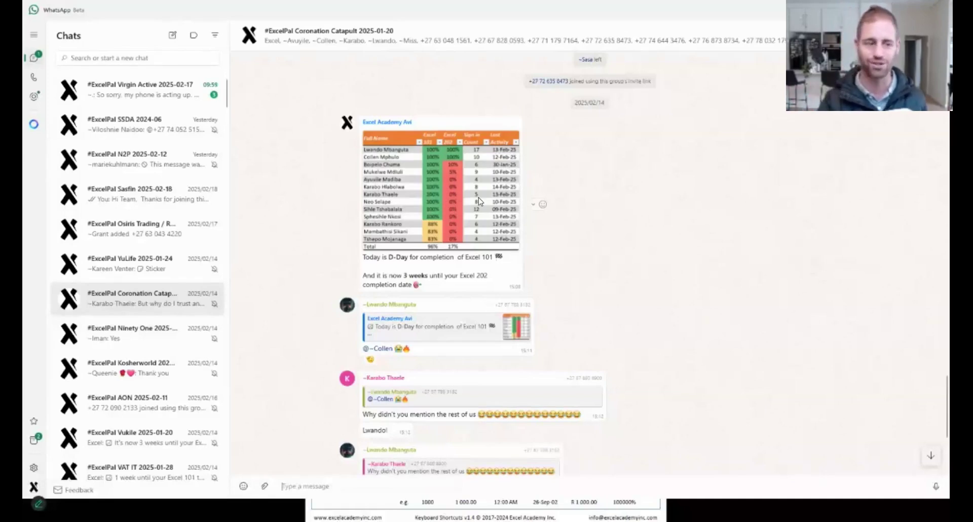
key(alt+Tab)
Step: Filter the Data table's Organisation column to show only Safeco
click(446, 241)
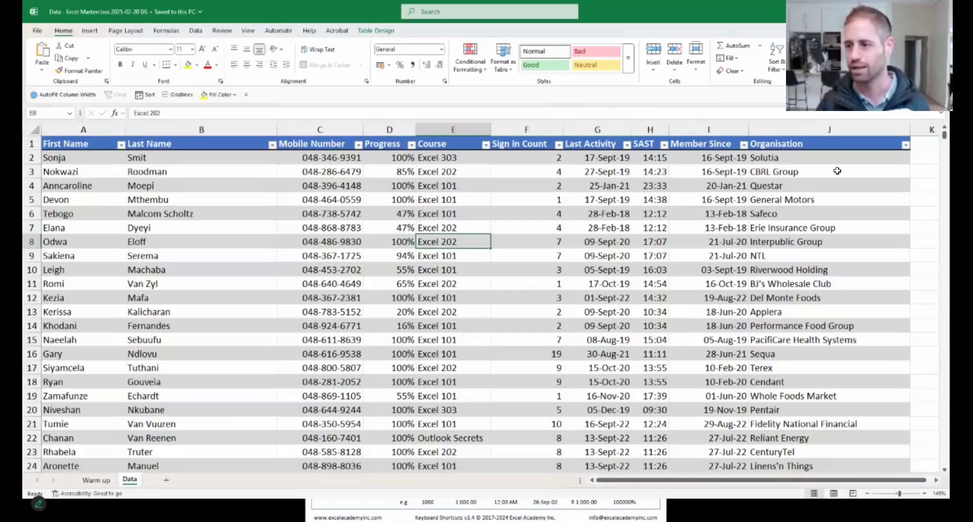
click(875, 149)
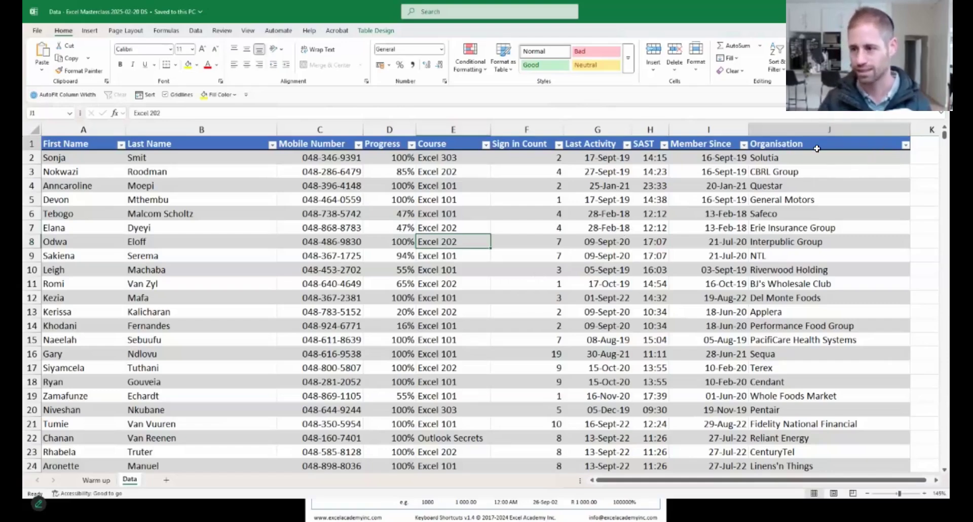
click(775, 213)
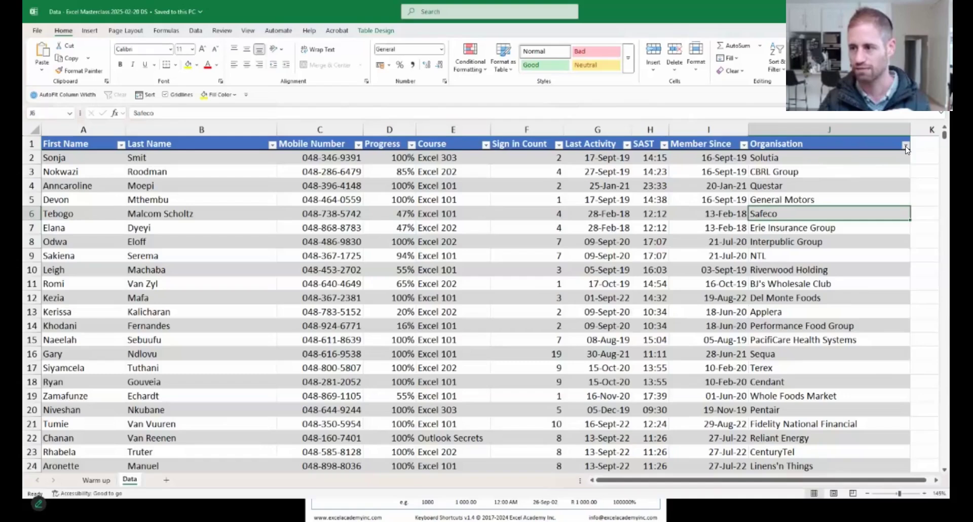
click(906, 145)
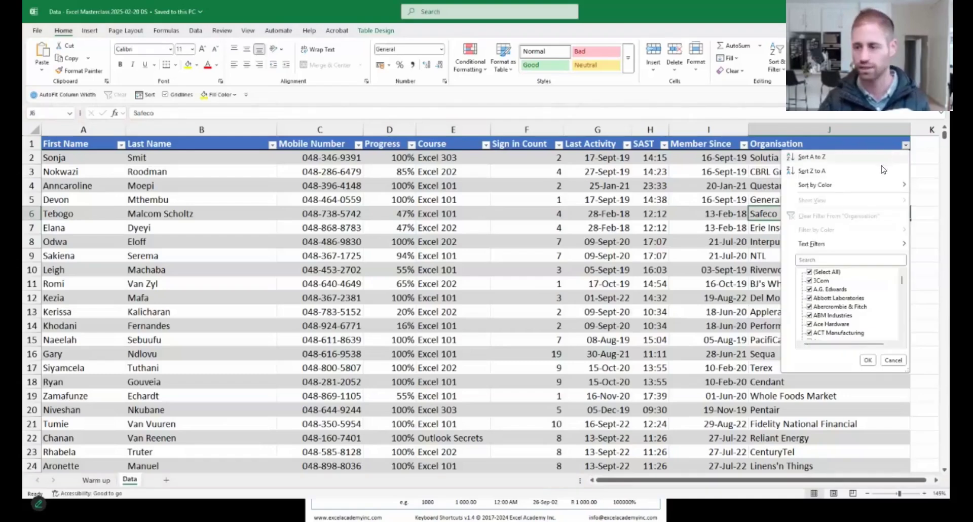
click(847, 258)
text(safec)
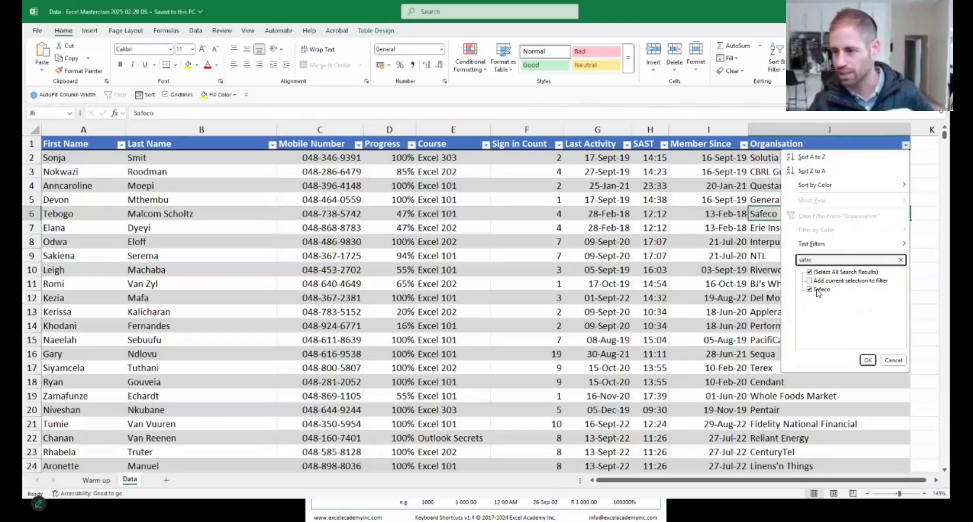
click(867, 359)
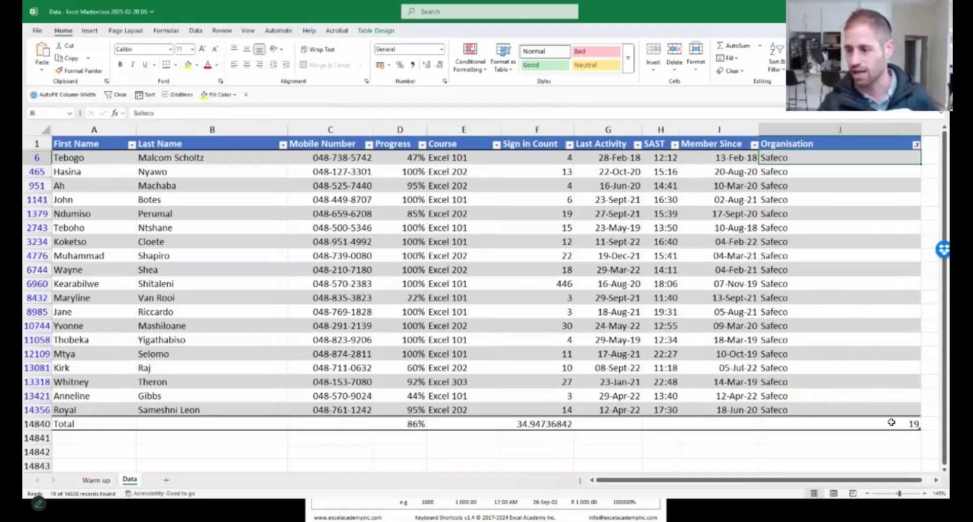
Step: Inspect the total row's Organisation, Sign in Count and Progress formulas, and the unusually high sign-in count among the Safeco records
click(852, 425)
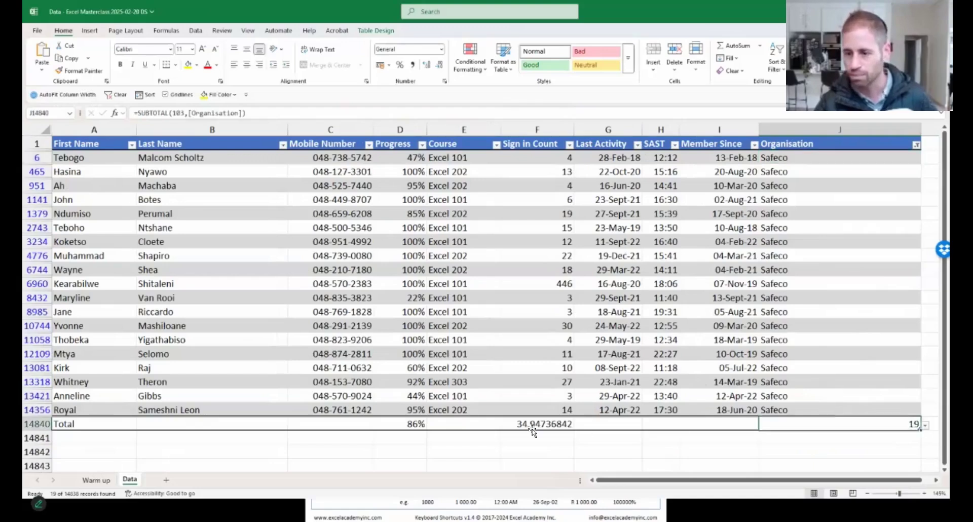
click(533, 428)
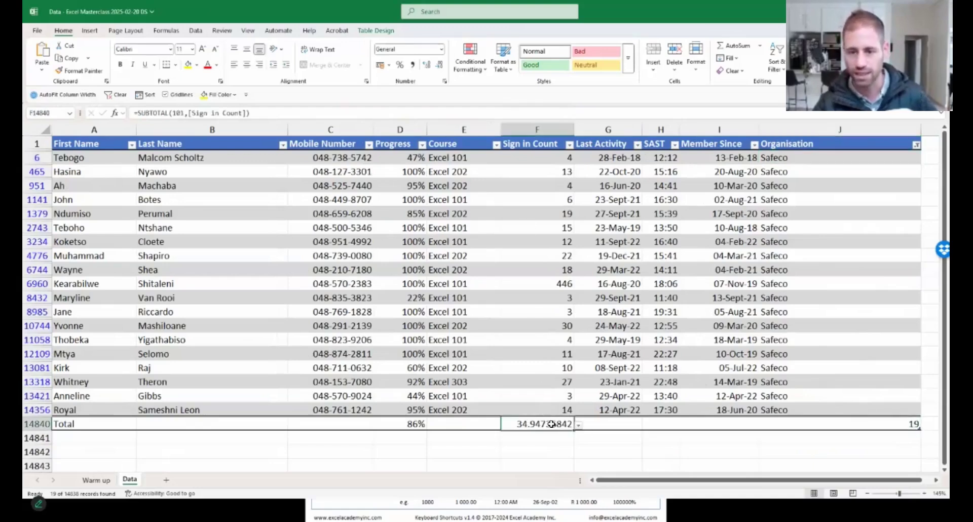
click(526, 283)
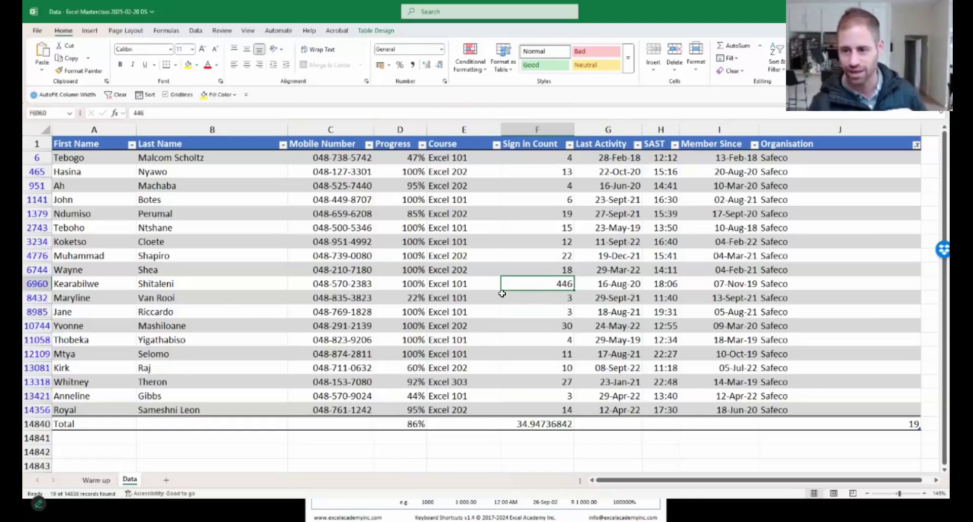
click(414, 424)
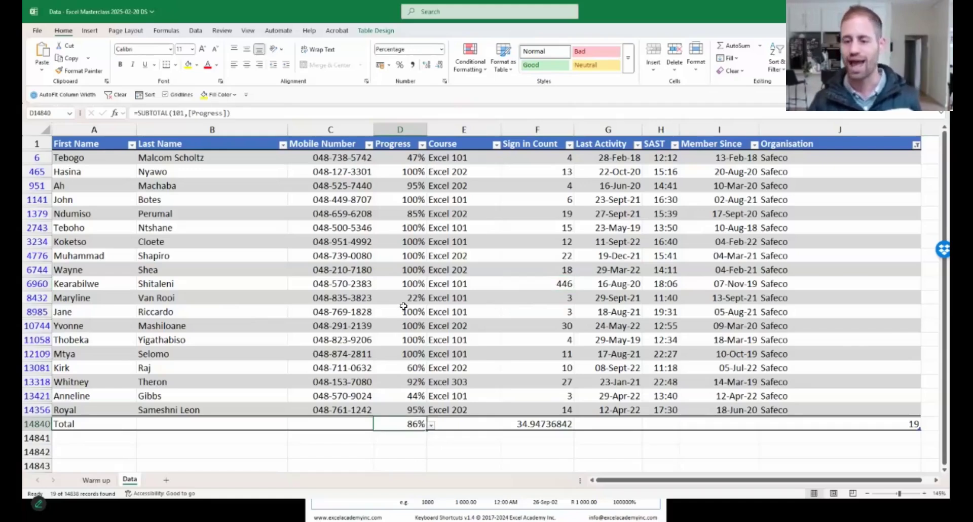
Step: Review individual Progress values of the Safeco records, including the lowest one, and select the whole range of visible percentages
key(Up)
key(Up)
key(Up)
key(Up)
key(Up)
key(Up)
key(Up)
key(Up)
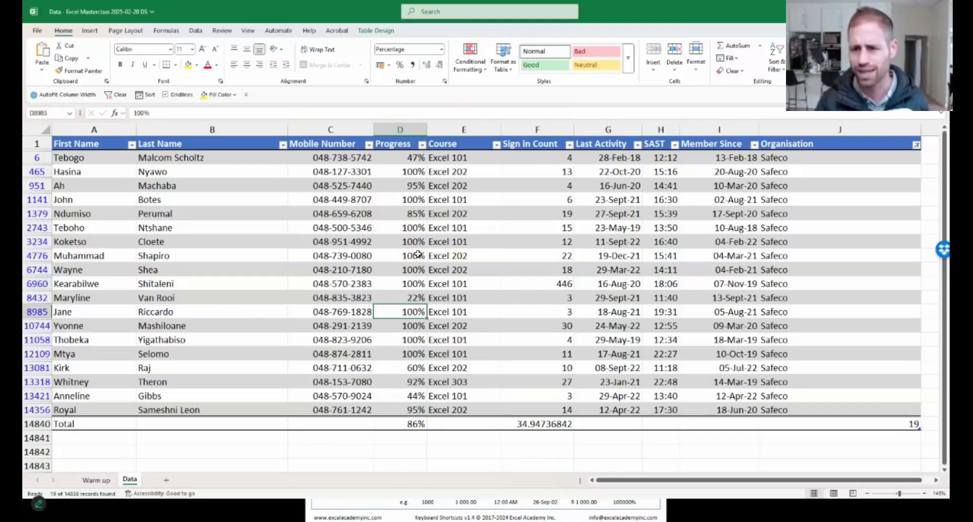
click(411, 228)
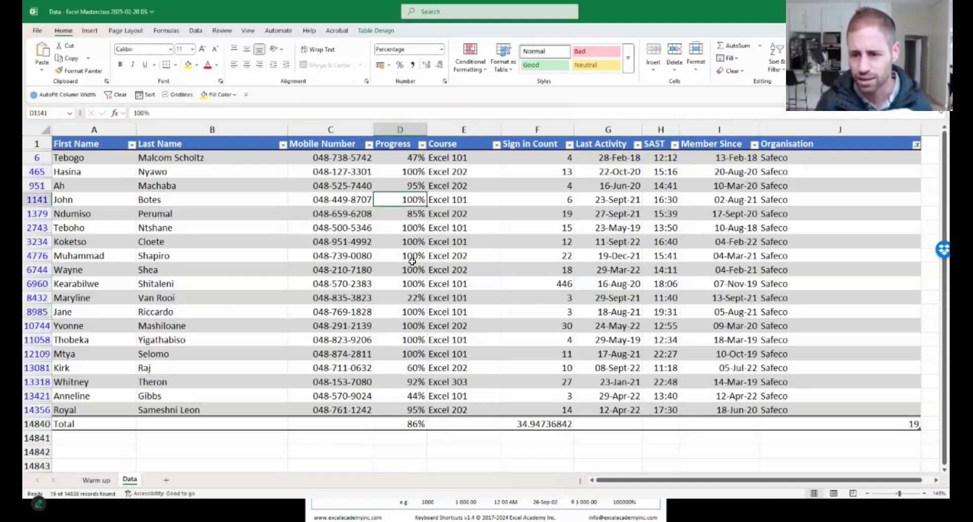
click(414, 297)
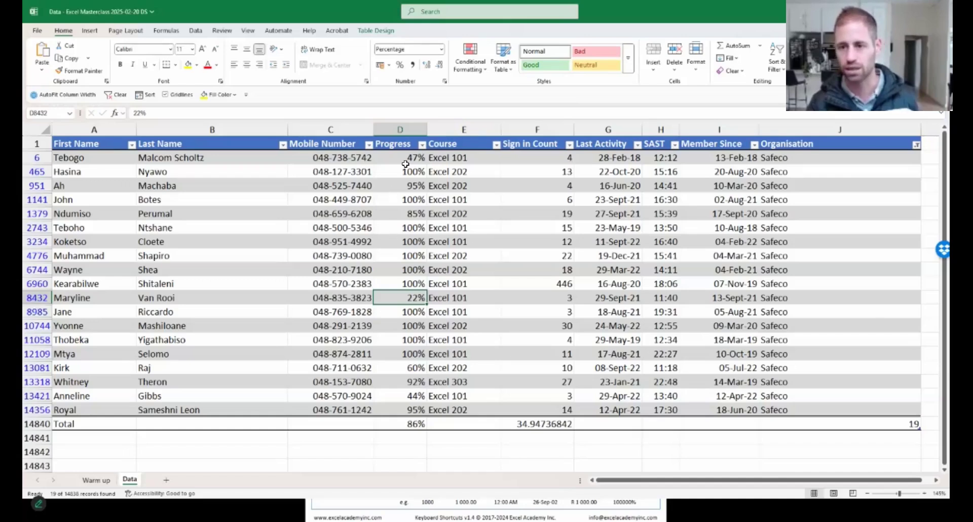
drag(402, 157, 404, 408)
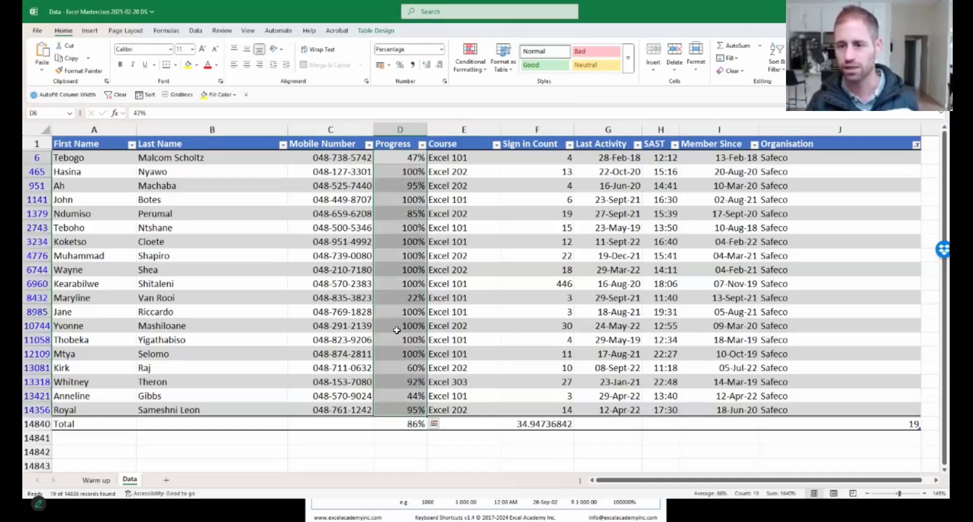
Step: Apply the Green-Yellow-Red color scale conditional formatting to the entire Progress column of the table
click(408, 297)
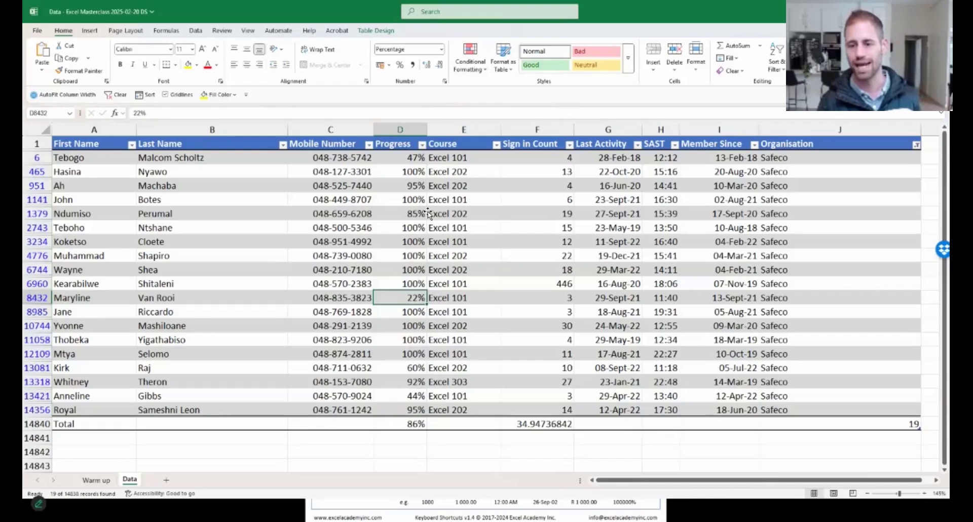
key(ctrl+space)
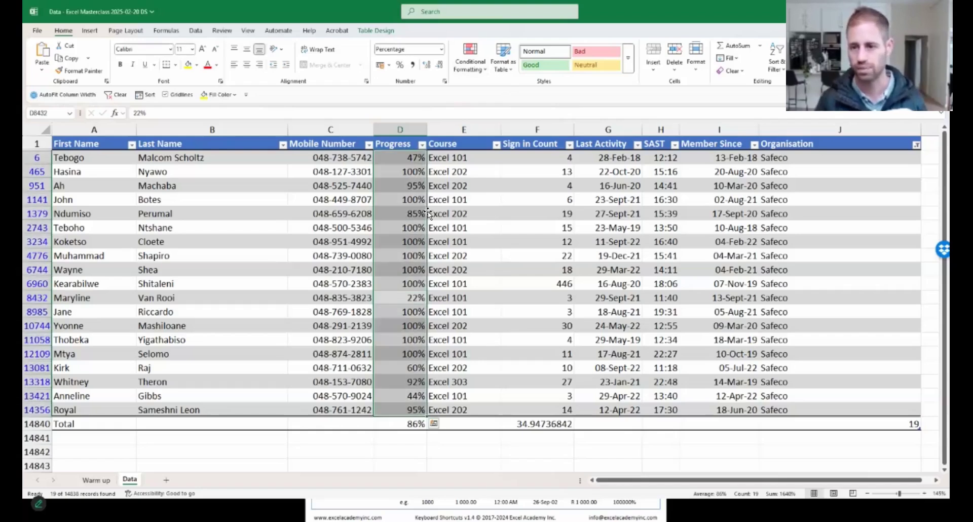
click(467, 63)
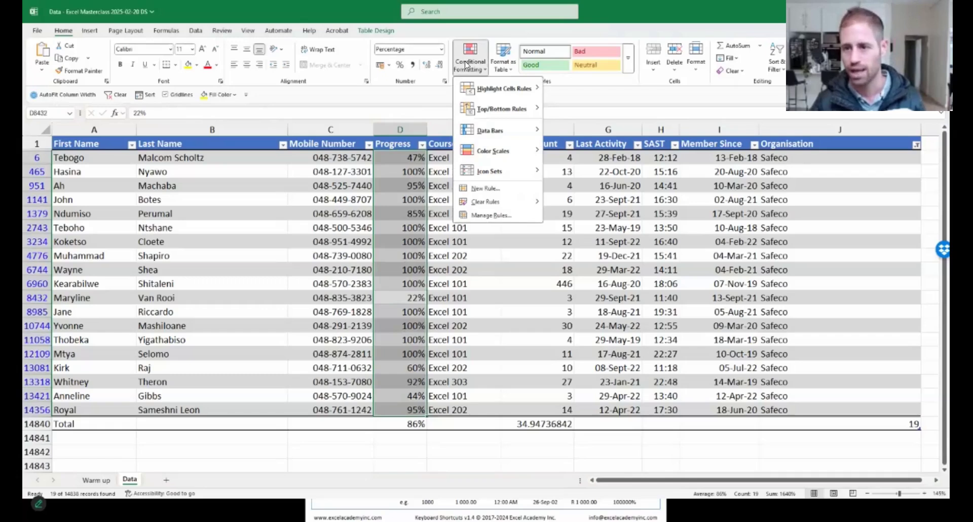
mouse_move(485, 157)
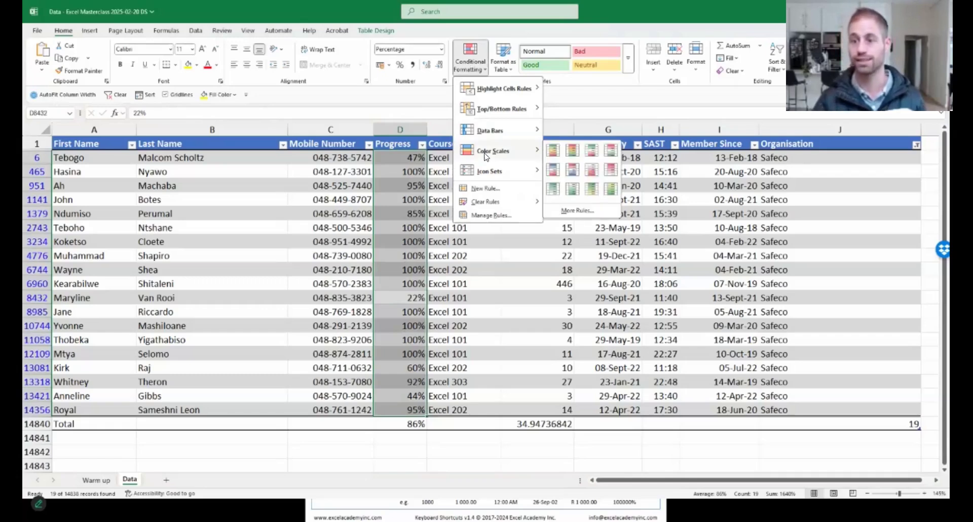
click(556, 155)
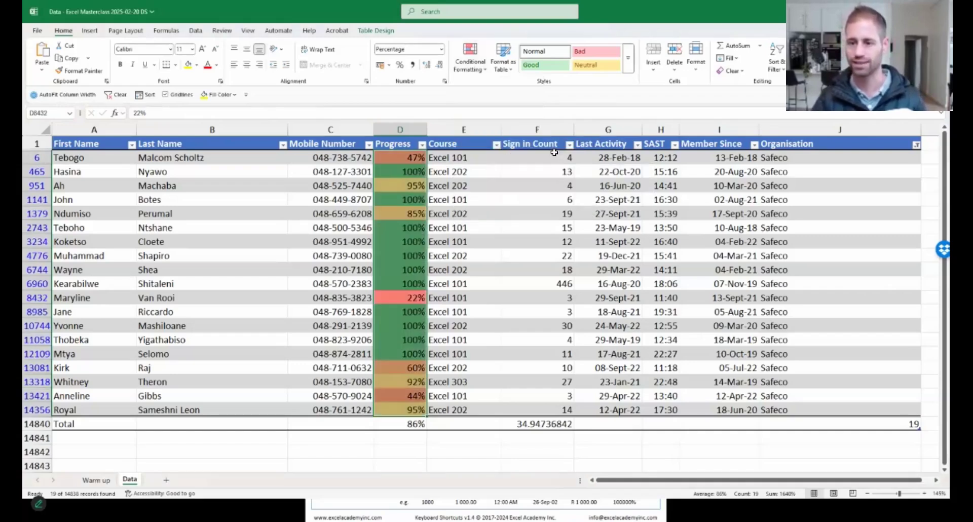
Step: Try changing the Progress value in cell D4776 to 50% to test the color scale, and undo the change
click(412, 257)
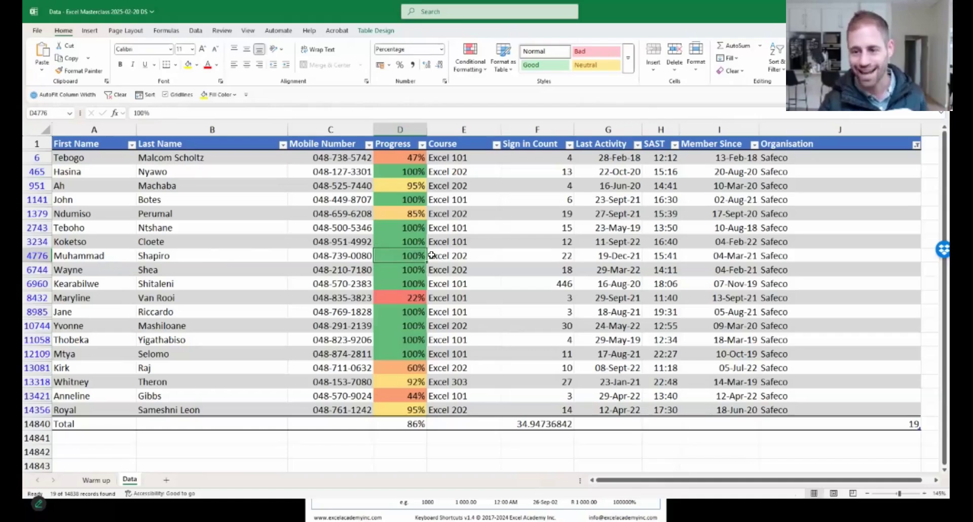
text(50)
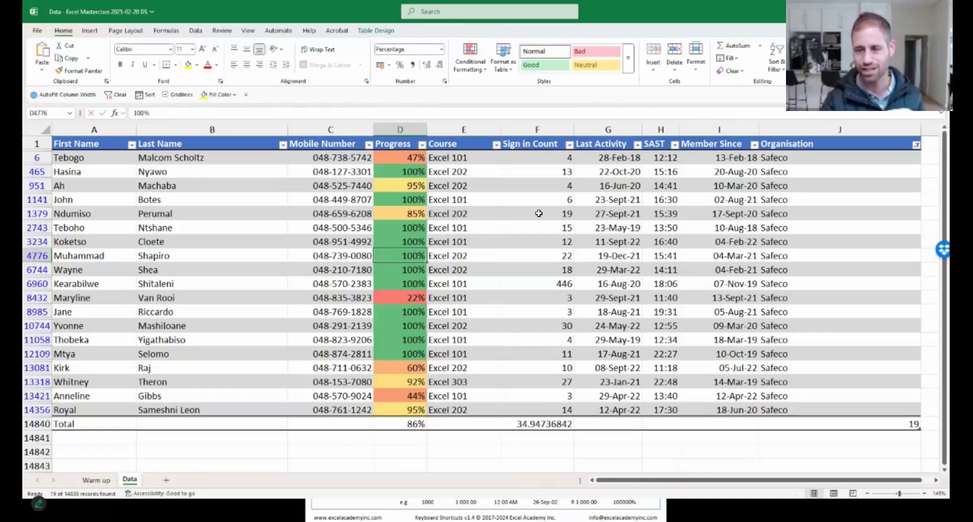
key(Return)
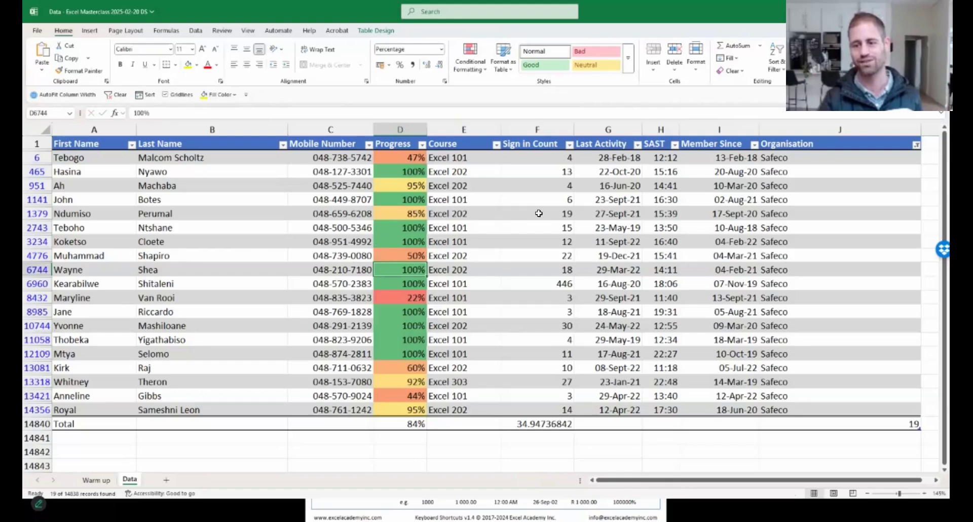
click(414, 259)
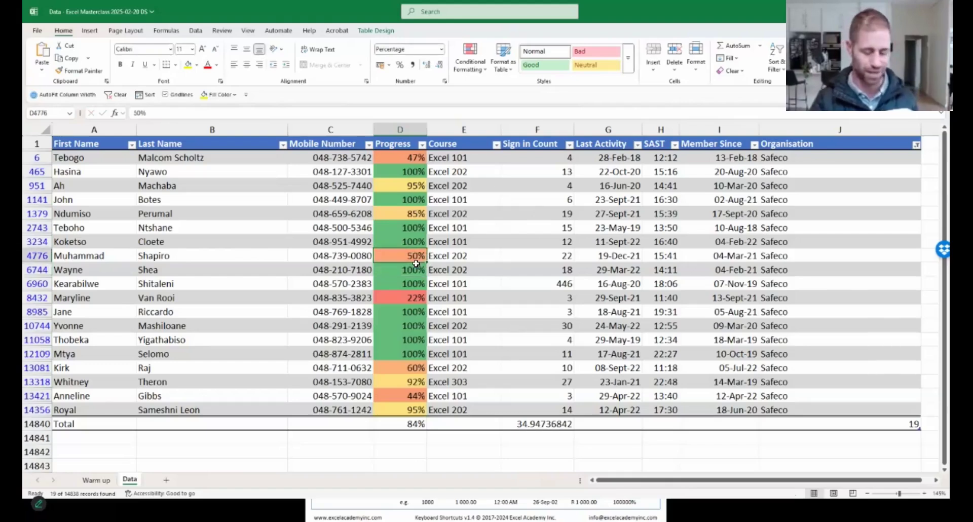
key(ctrl+z)
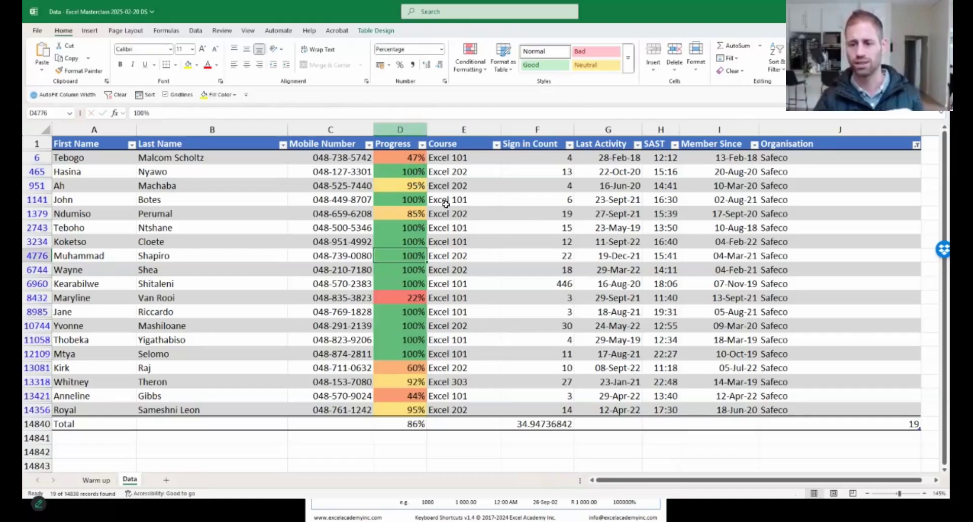
click(422, 146)
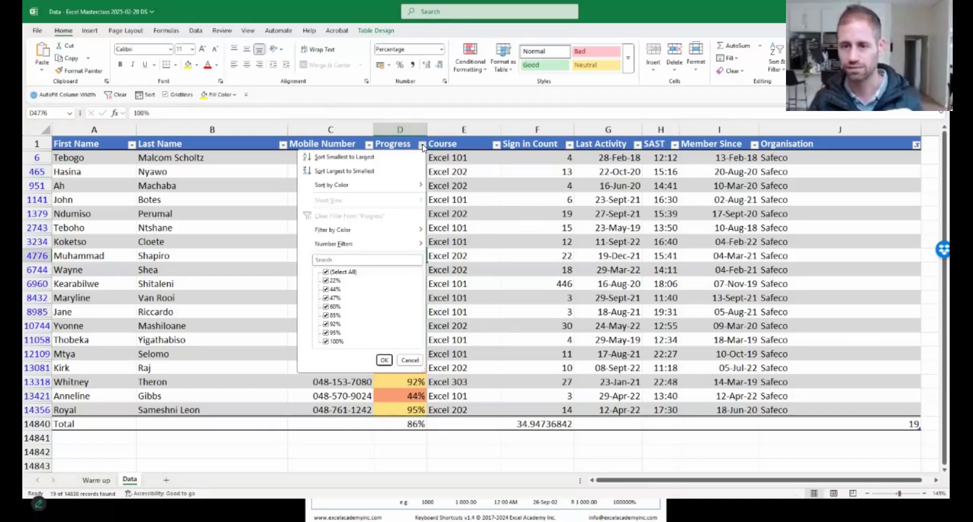
click(441, 175)
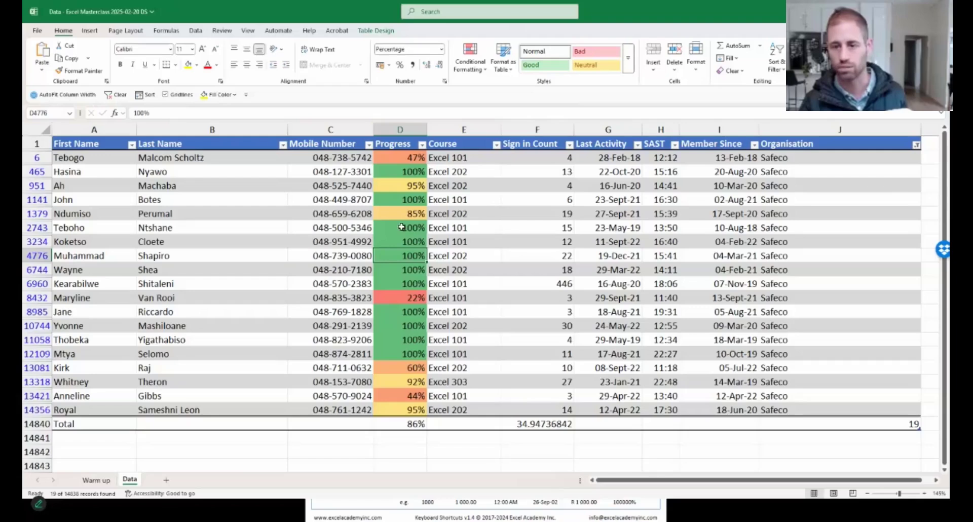
drag(414, 154, 413, 283)
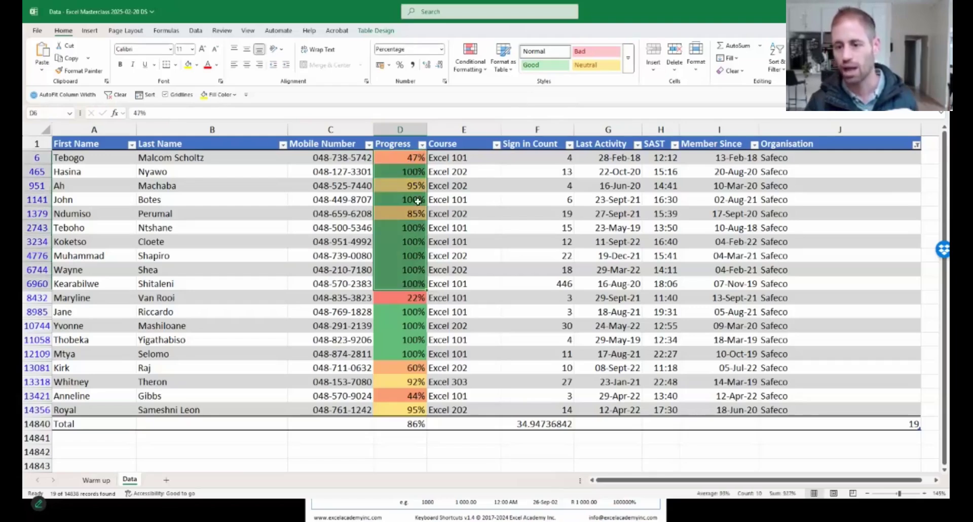
click(422, 145)
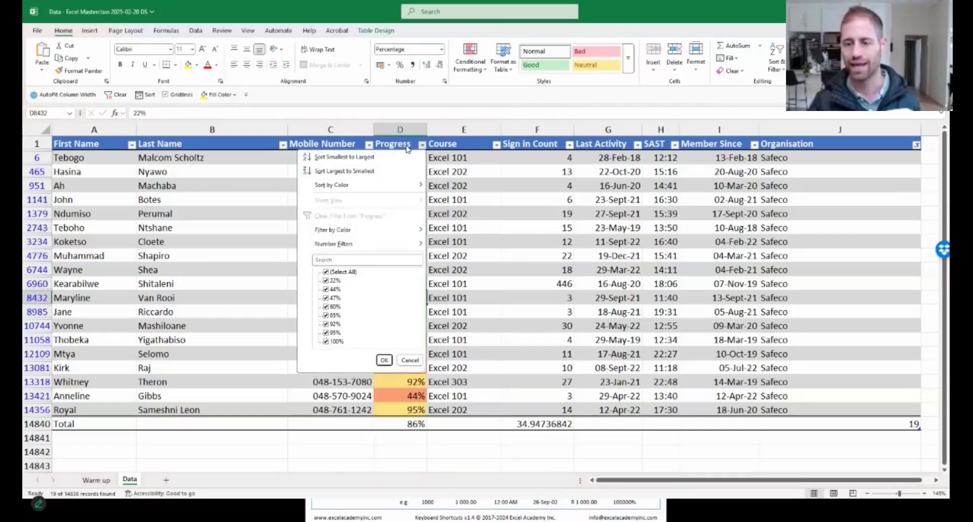
click(423, 145)
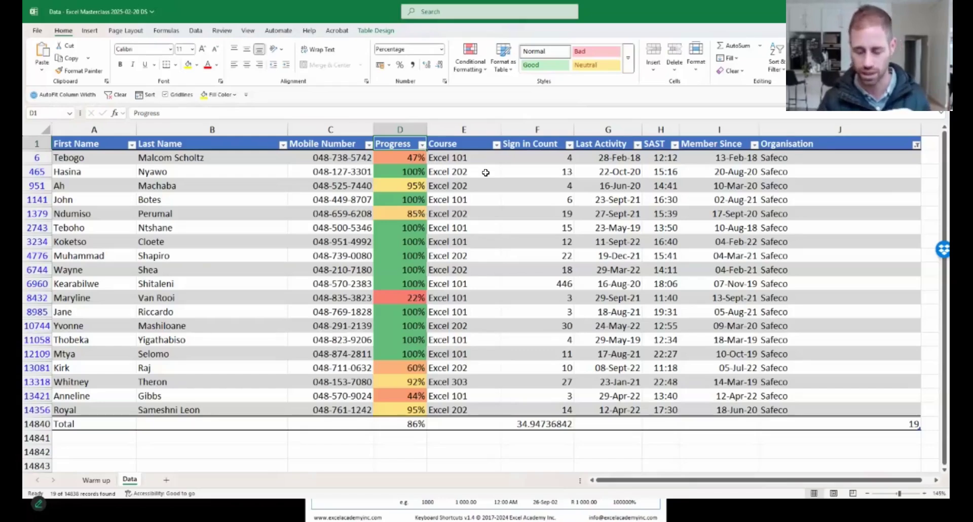
Step: Sort the filtered table by the Progress column from largest to smallest
key(alt+Down)
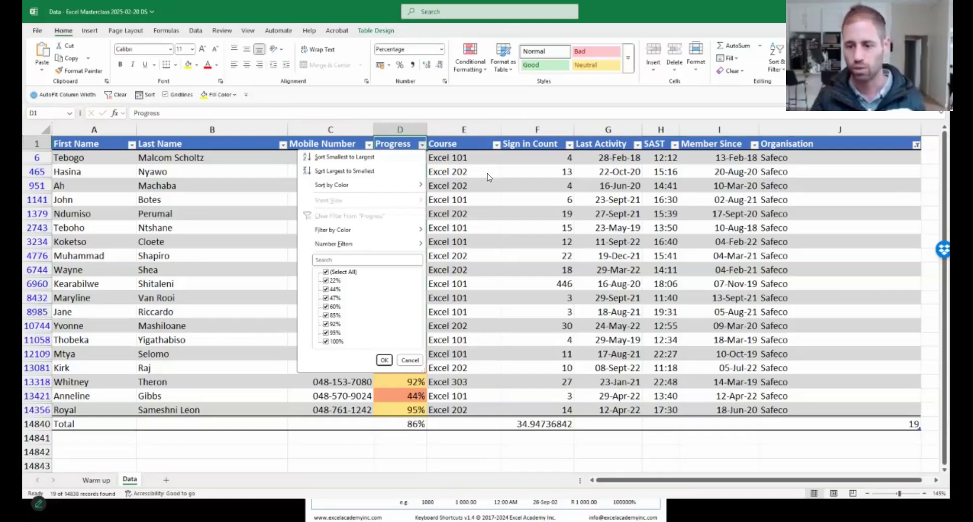
key(Down)
key(Down)
key(Down)
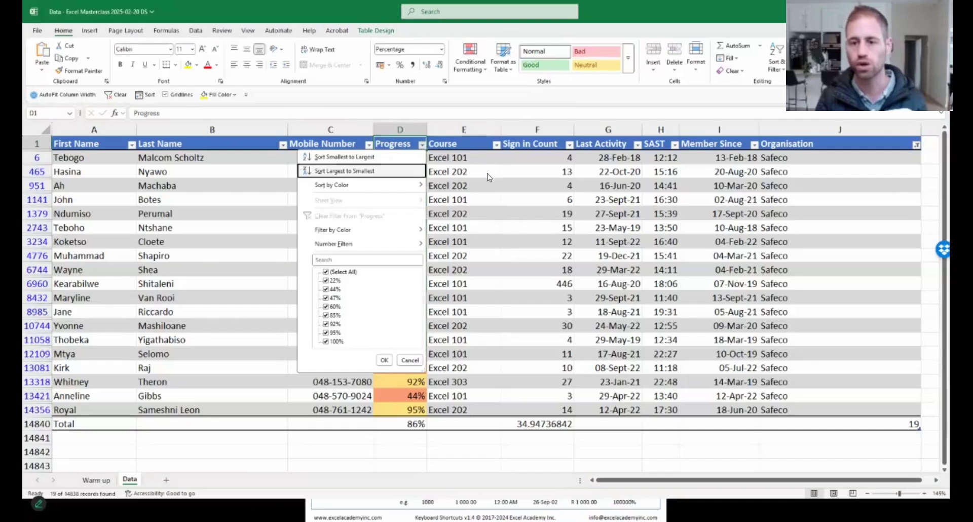
key(Down)
key(Down)
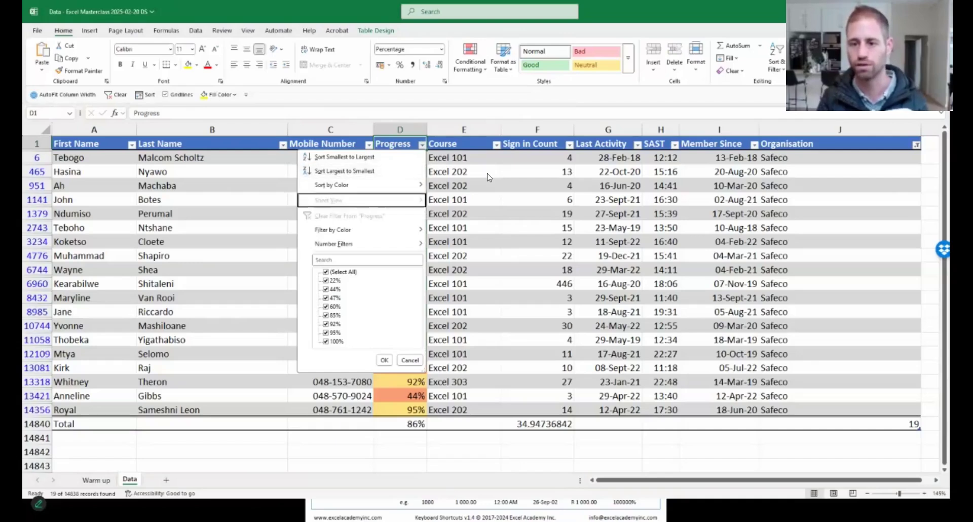
key(Up)
key(Up)
key(Return)
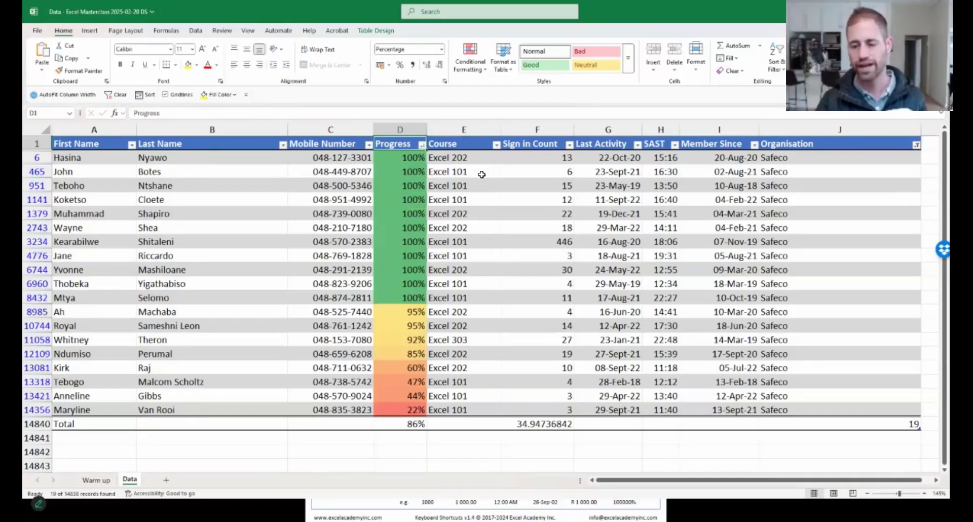
Step: Select the First Name through Progress columns of the filtered table, from the header row down to the Total row
drag(91, 144, 417, 424)
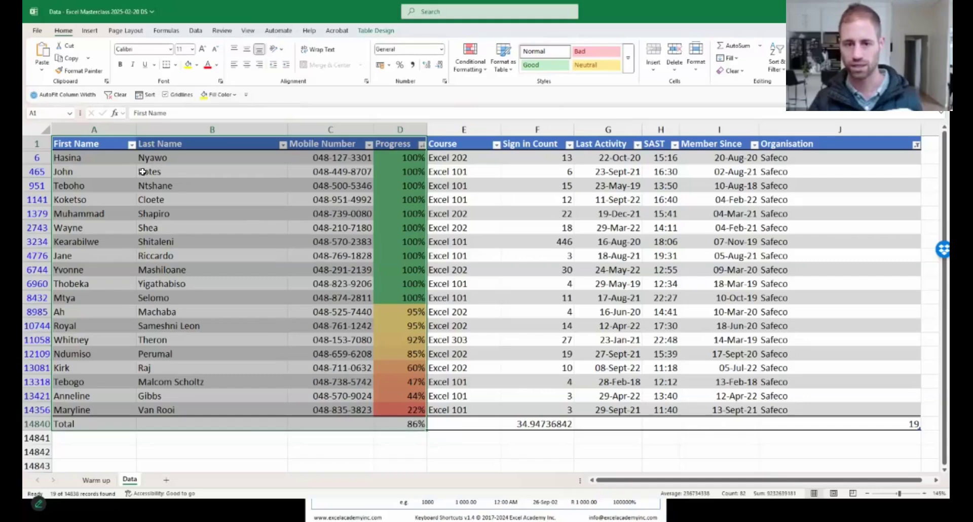
click(106, 145)
key(shift+Right)
key(shift+Right)
key(shift+Right)
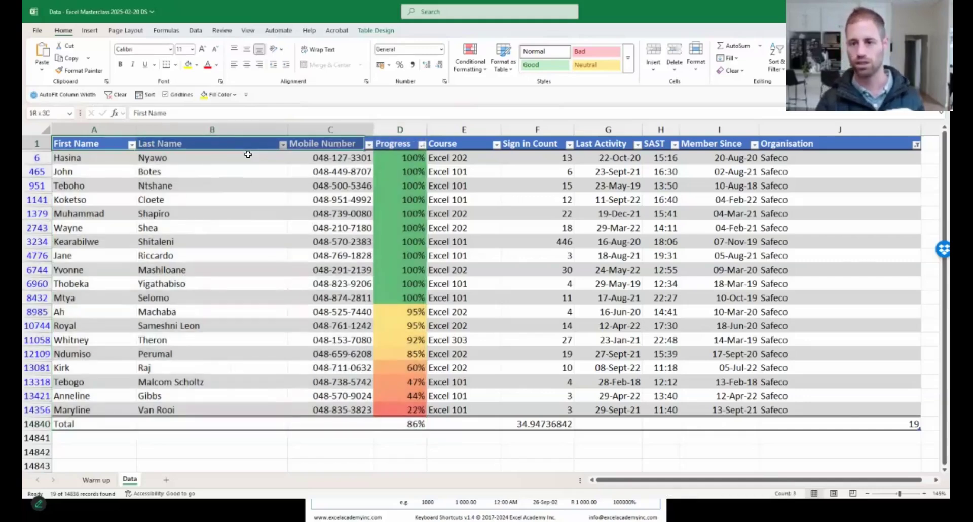
key(shift+Down)
key(shift+Down)
key(shift+Down)
key(ctrl+shift+Down)
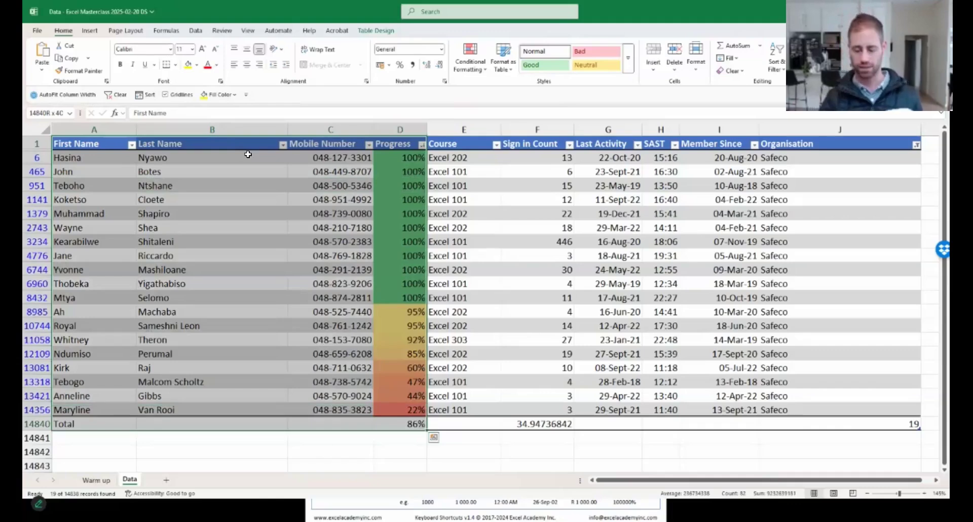
Step: Extend the selection through the Last Activity column, copy the range and cancel the copy
key(shift+Right)
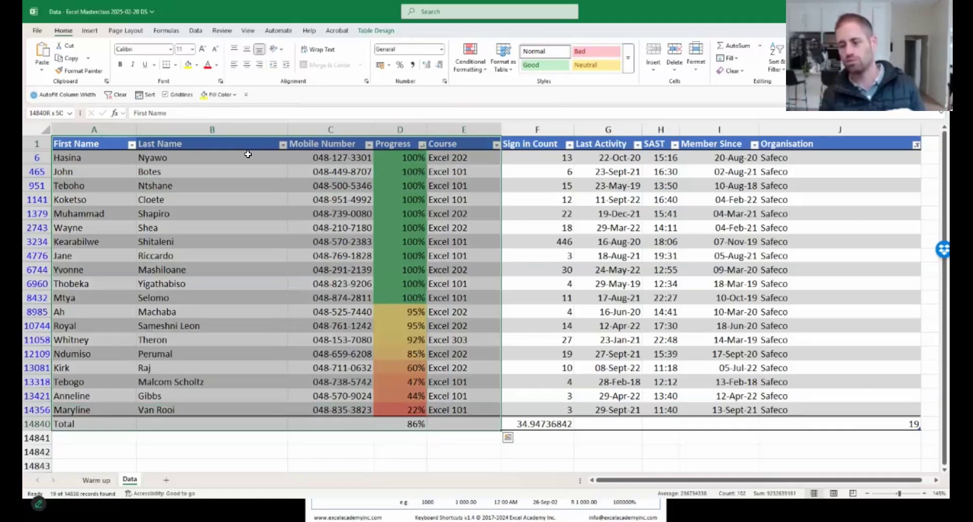
key(shift+Right)
key(shift+Right)
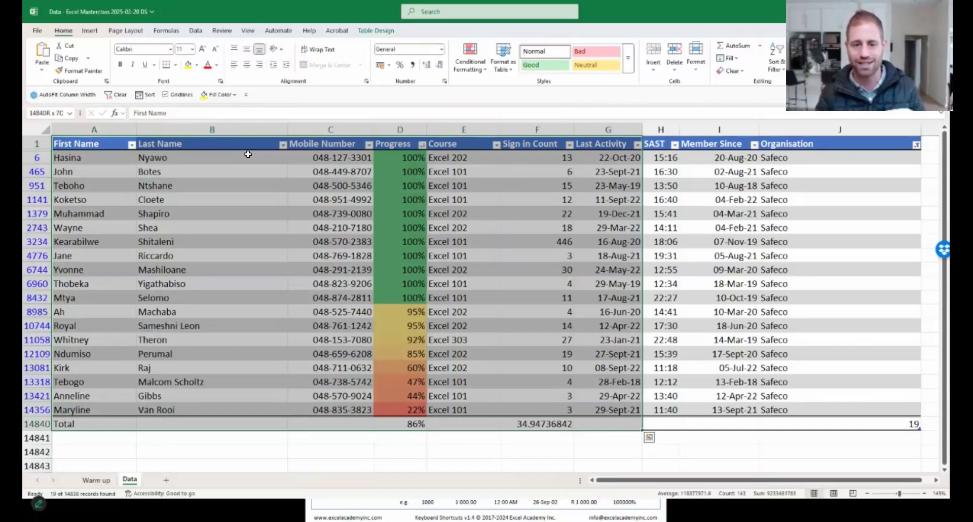
key(shift+Right)
key(ctrl+c)
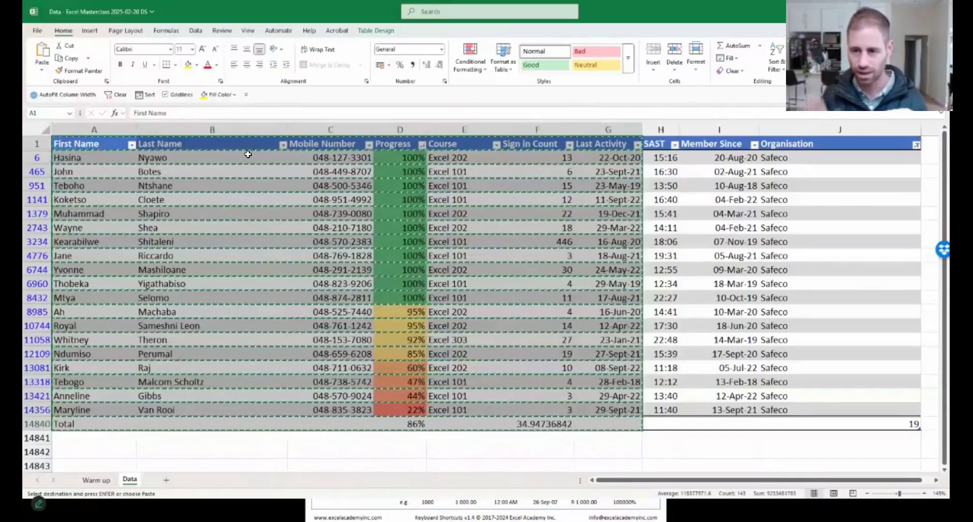
key(Escape)
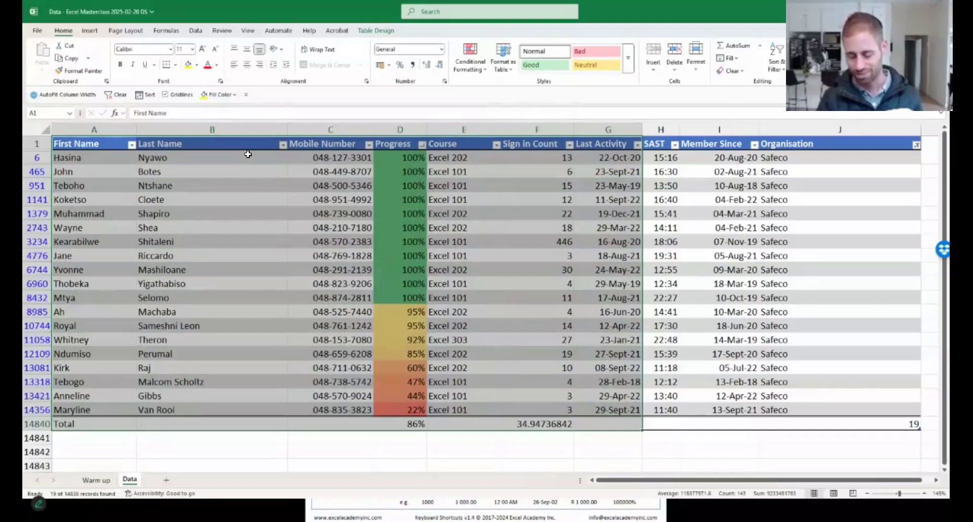
Step: Save the workbook with cell A1 selected, and switch to another window
key(ctrl+Home)
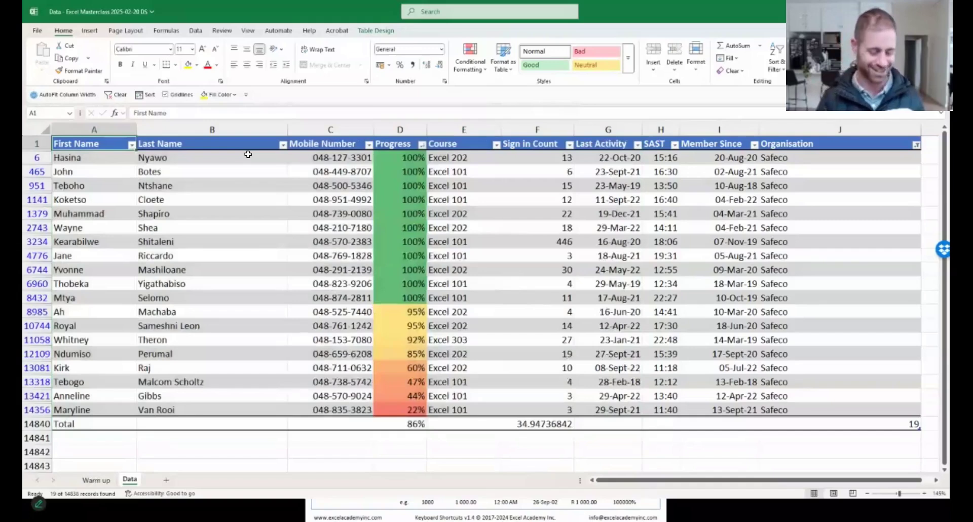
key(ctrl+s)
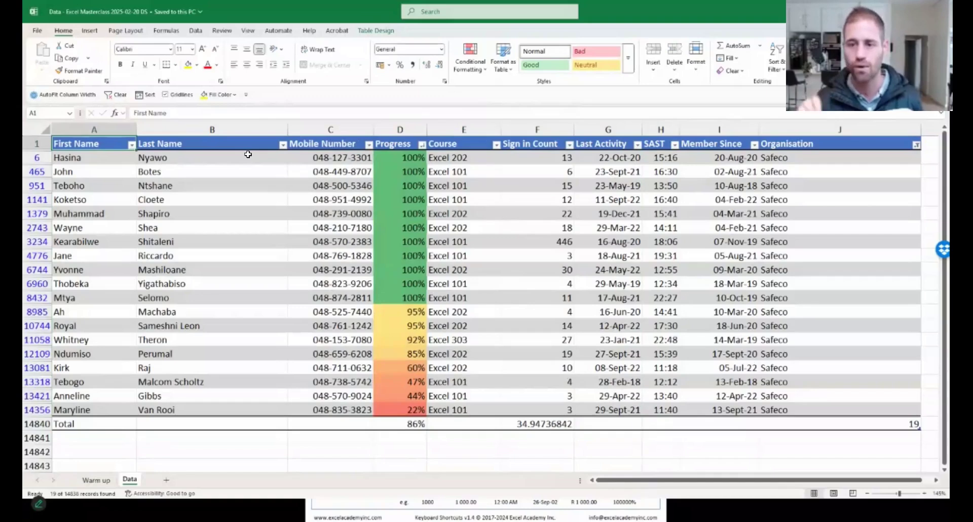
key(alt+Tab)
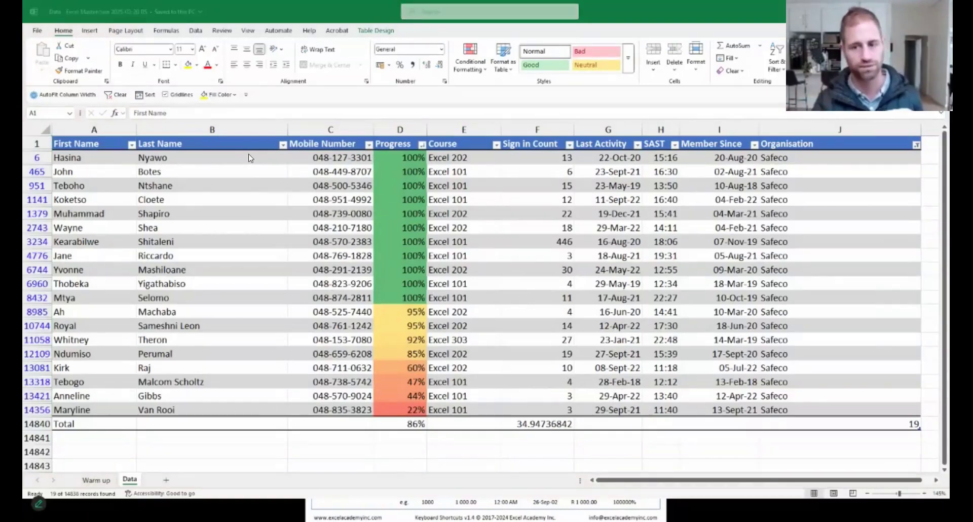